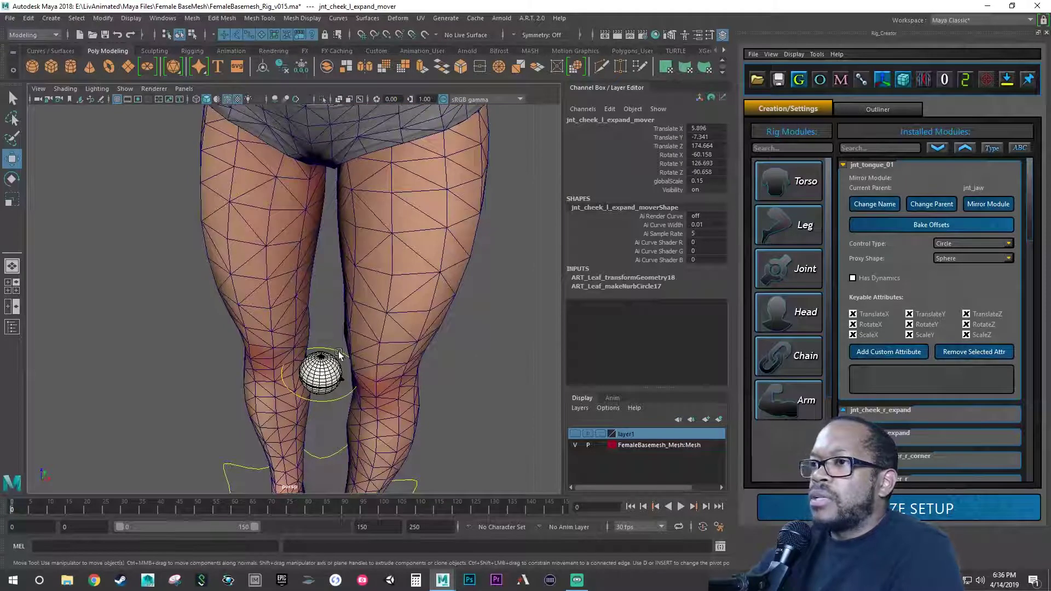
Rotate the jnt_tongue_01 mover between the knees to -90 on Rotate Z.
{"action": "left_click", "coordinate": [339, 355]}
{"action": "key", "text": "e"}
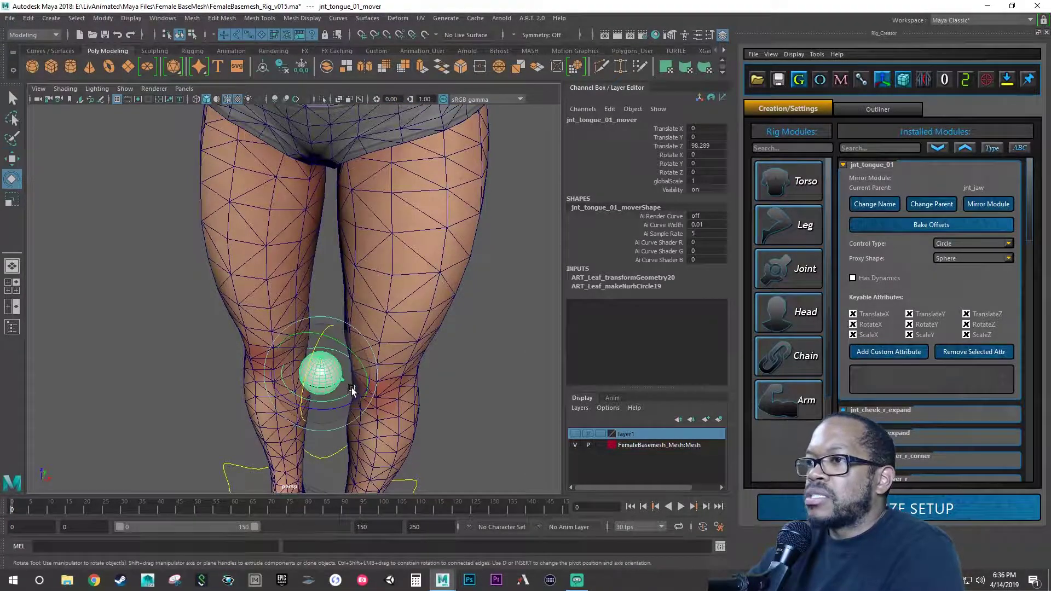
{"action": "left_click_drag", "start_coordinate": [347, 394], "coordinate": [284, 406]}
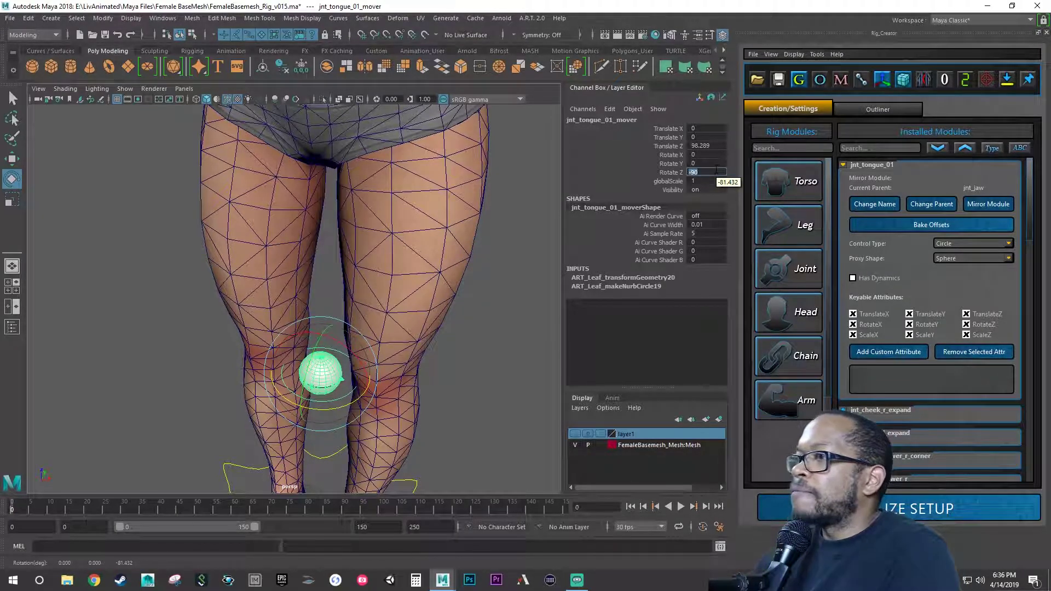
{"action": "key", "text": "Return"}
Raise the tongue mover from the knees up to the character's head, at about 301.1 on Translate Z.
{"action": "left_click_drag", "start_coordinate": [281, 344], "coordinate": [320, 129], "text": "alt"}
{"action": "key", "text": "w"}
{"action": "scroll", "coordinate": [299, 403], "scroll_direction": "up", "scroll_amount": 5}
{"action": "scroll", "coordinate": [298, 404], "scroll_direction": "down", "scroll_amount": 5}
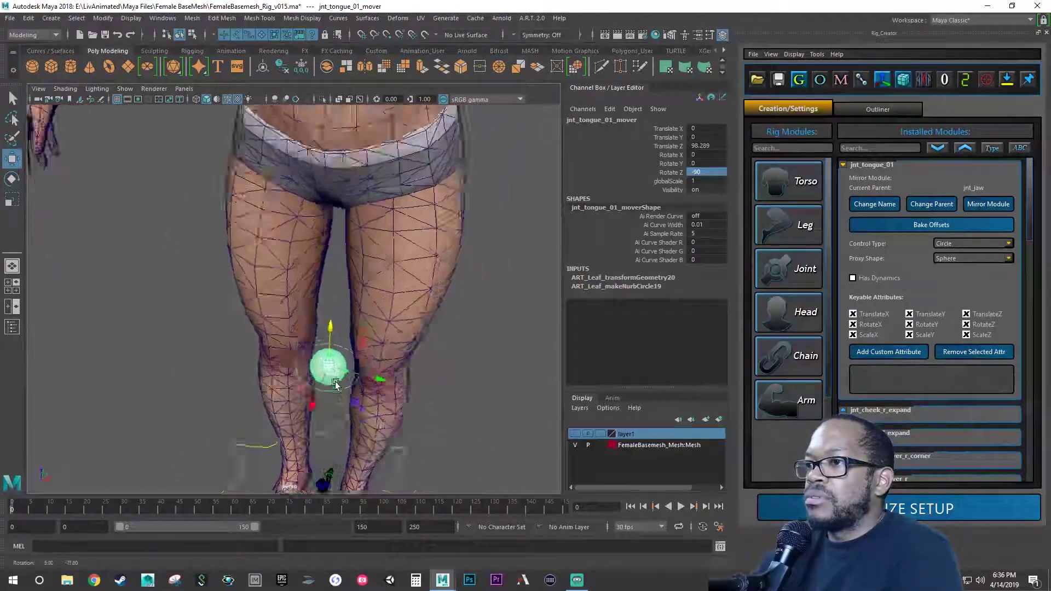
{"action": "scroll", "coordinate": [336, 383], "scroll_direction": "down", "scroll_amount": 3}
{"action": "middle_click_drag", "start_coordinate": [290, 176], "coordinate": [327, 303], "text": "alt"}
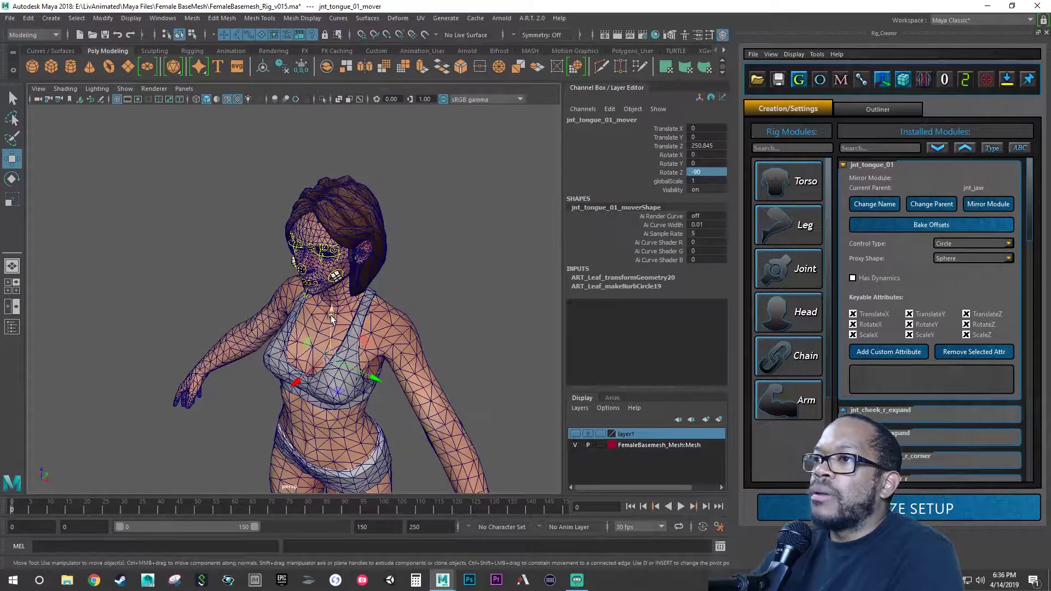
{"action": "left_click_drag", "start_coordinate": [331, 318], "coordinate": [332, 234]}
Show the top view in wireframe, framed closely on the tongue mover inside the head.
{"action": "key", "text": "space"}
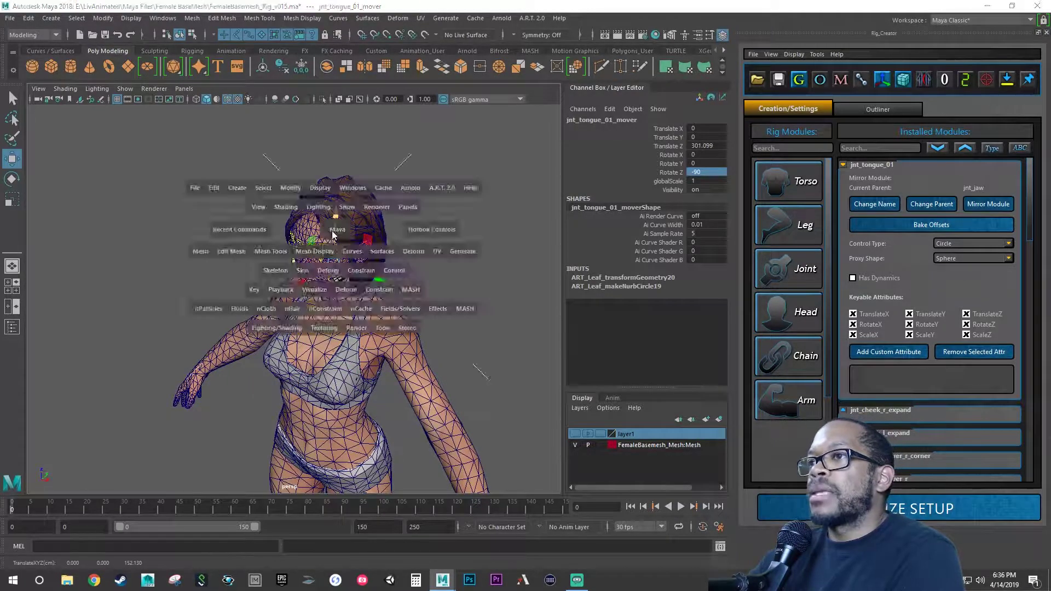
{"action": "key", "text": "space"}
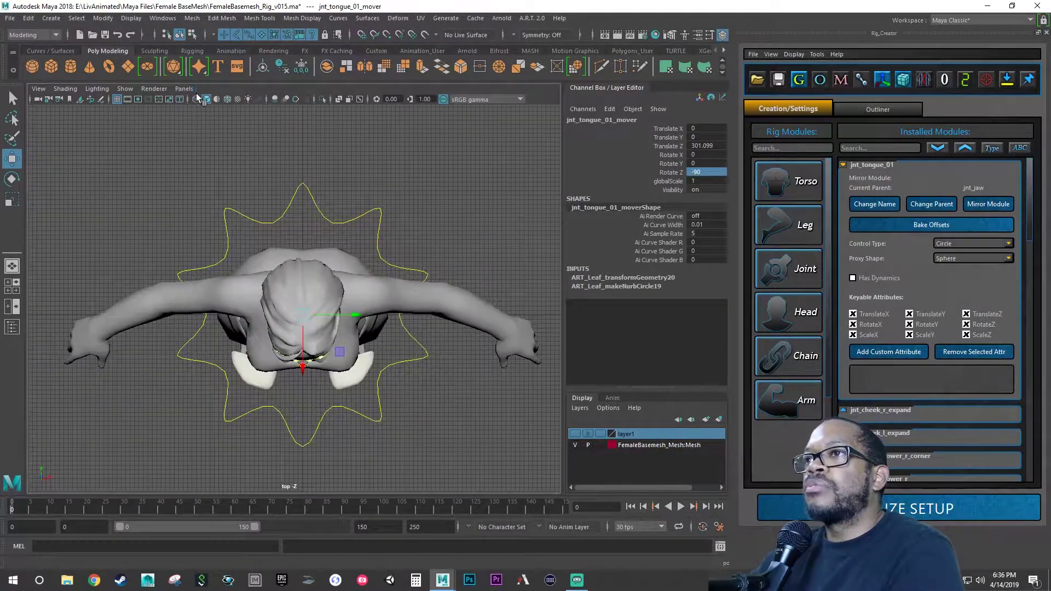
{"action": "left_click", "coordinate": [196, 99]}
{"action": "scroll", "coordinate": [397, 367], "scroll_direction": "up", "scroll_amount": 10}
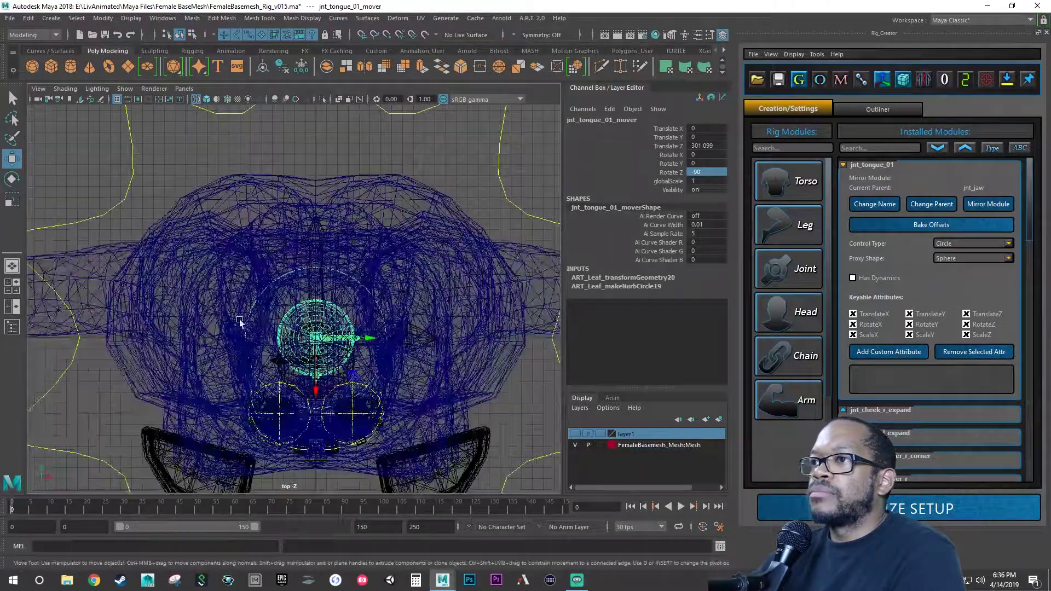
{"action": "middle_click_drag", "start_coordinate": [396, 368], "coordinate": [321, 266], "text": "alt"}
{"action": "scroll", "coordinate": [320, 266], "scroll_direction": "up", "scroll_amount": 2}
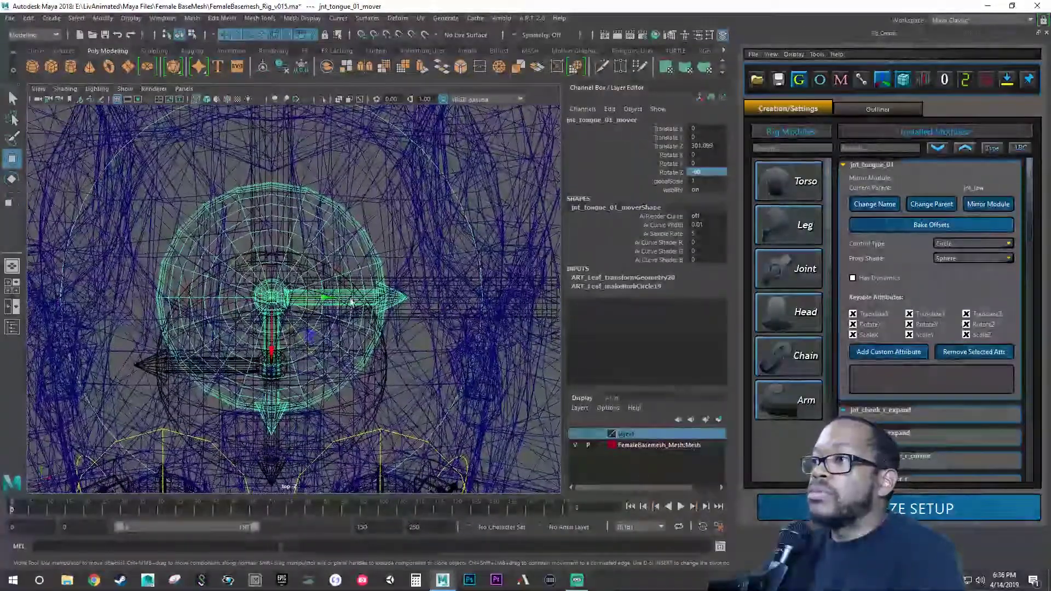
Try a globalScale of 0.5 on the tongue mover and settle on 0.05.
{"action": "double_click", "coordinate": [706, 181]}
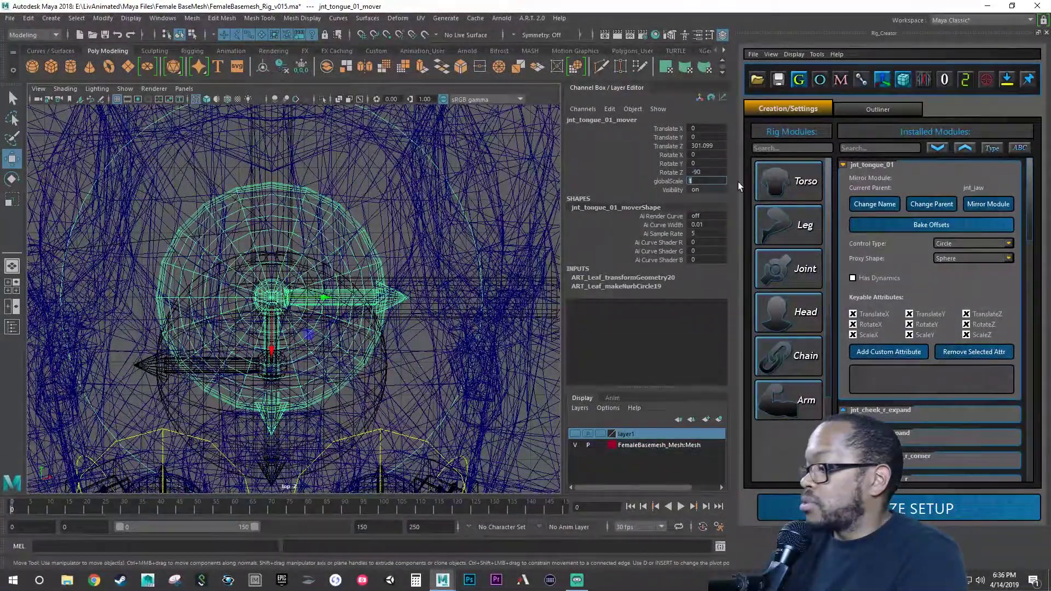
{"action": "type", "text": "0.5"}
{"action": "key", "text": "Return"}
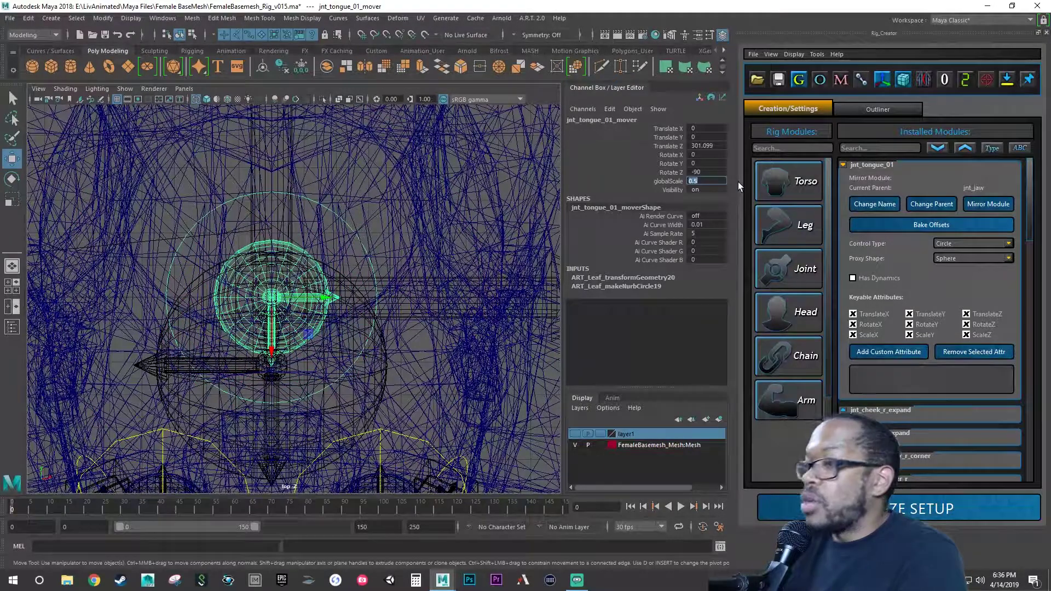
{"action": "type", "text": ".0"}
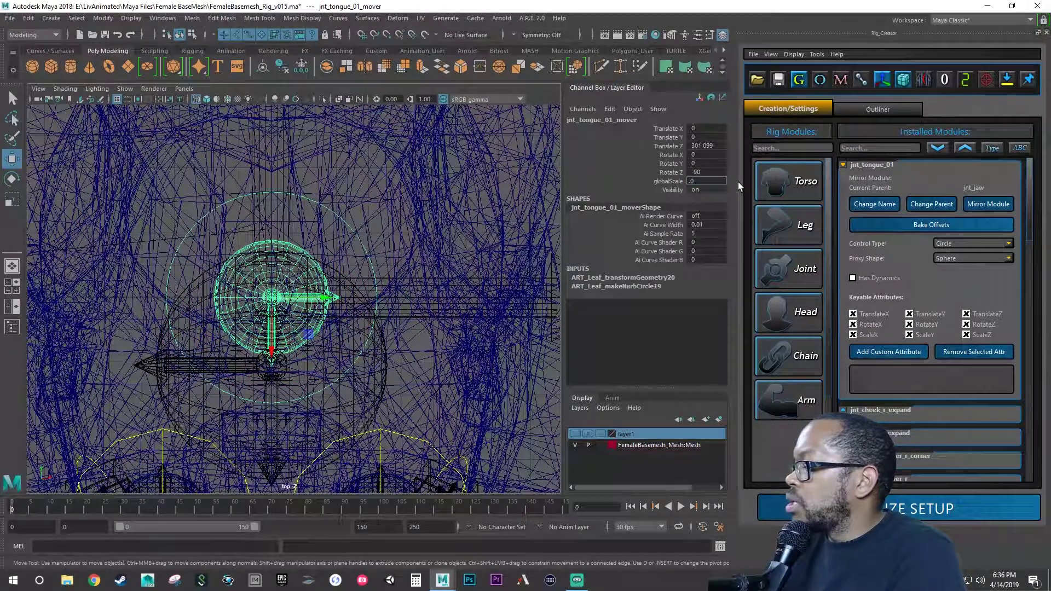
{"action": "type", "text": "7"}
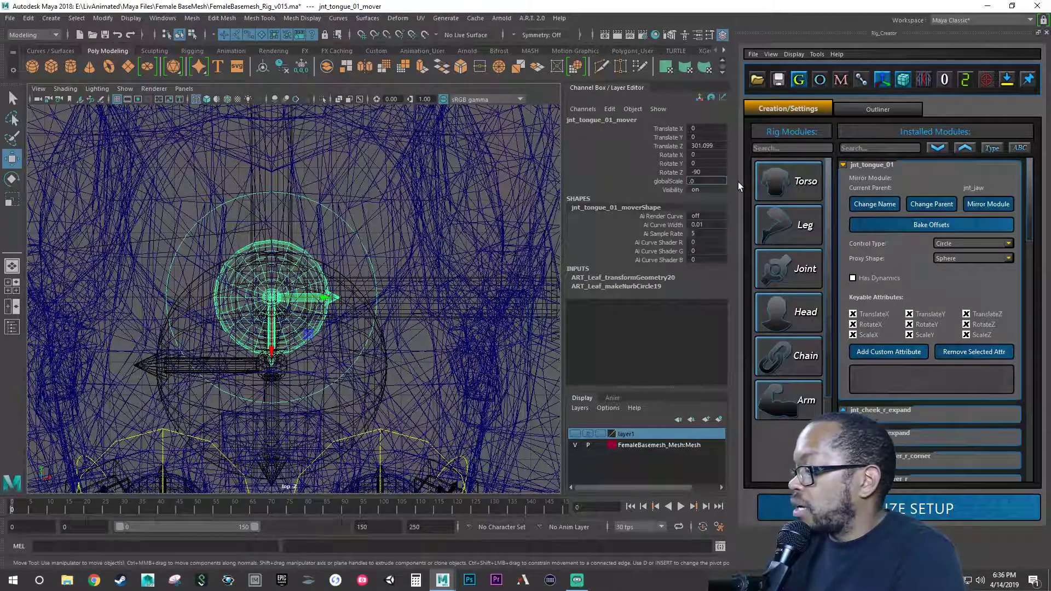
{"action": "type", "text": "5"}
{"action": "key", "text": "Return"}
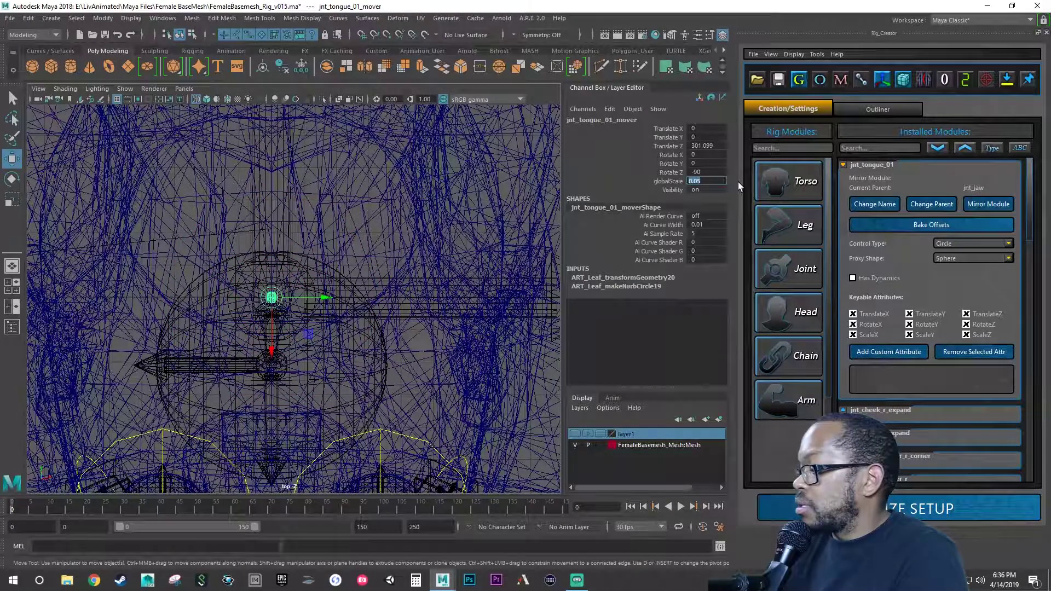
{"action": "type", "text": ".5"}
{"action": "key", "text": "Return"}
{"action": "type", "text": ".0"}
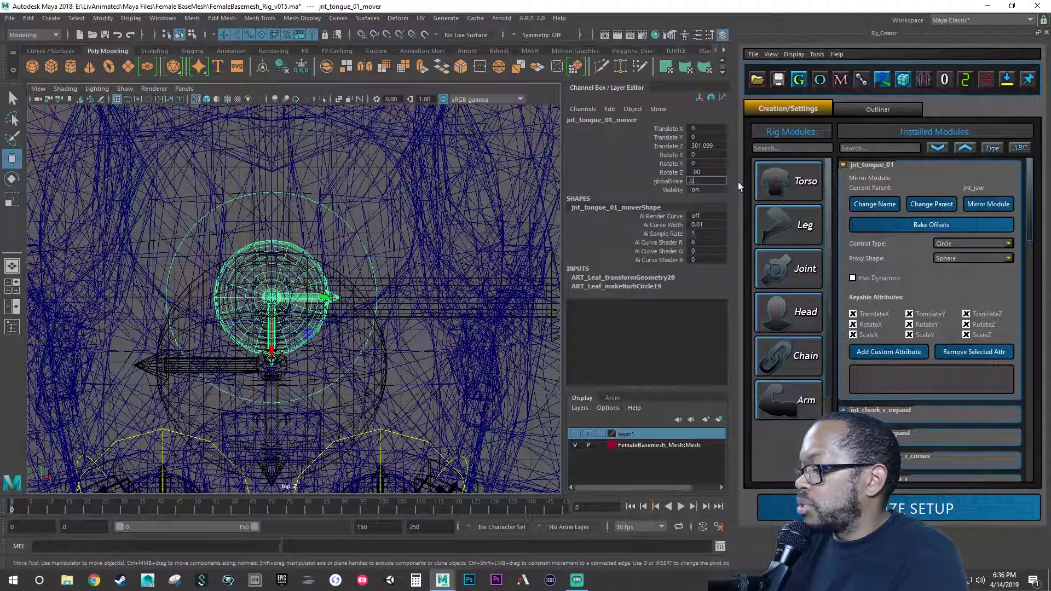
{"action": "type", "text": "5"}
{"action": "key", "text": "Return"}
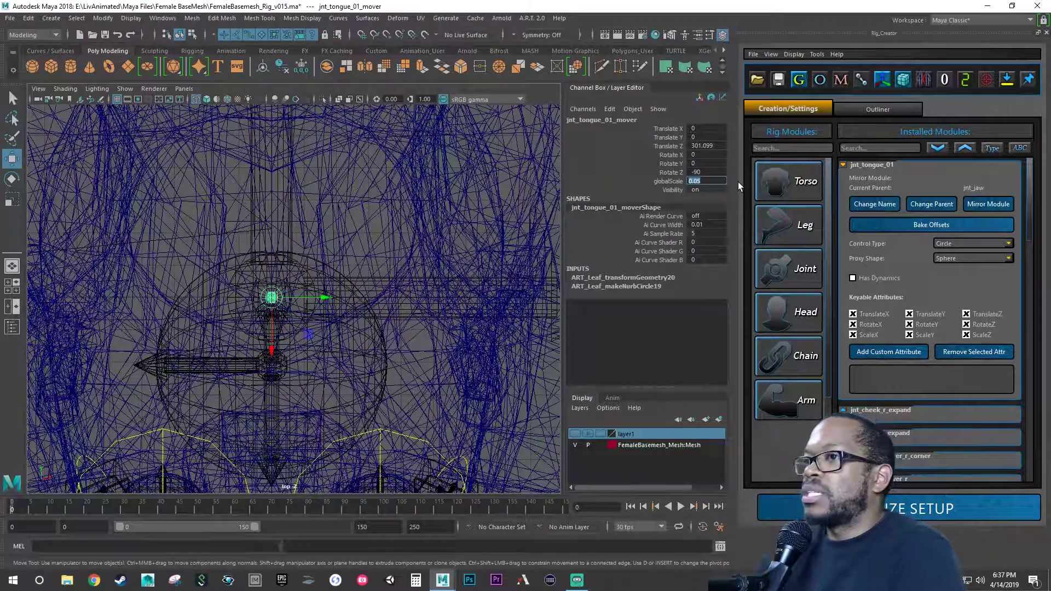
Raise the tongue mover to about 302.96 on Translate Z and bring it forward to about -7.17 on Translate Y.
{"action": "left_click_drag", "start_coordinate": [378, 284], "coordinate": [354, 279], "text": "alt"}
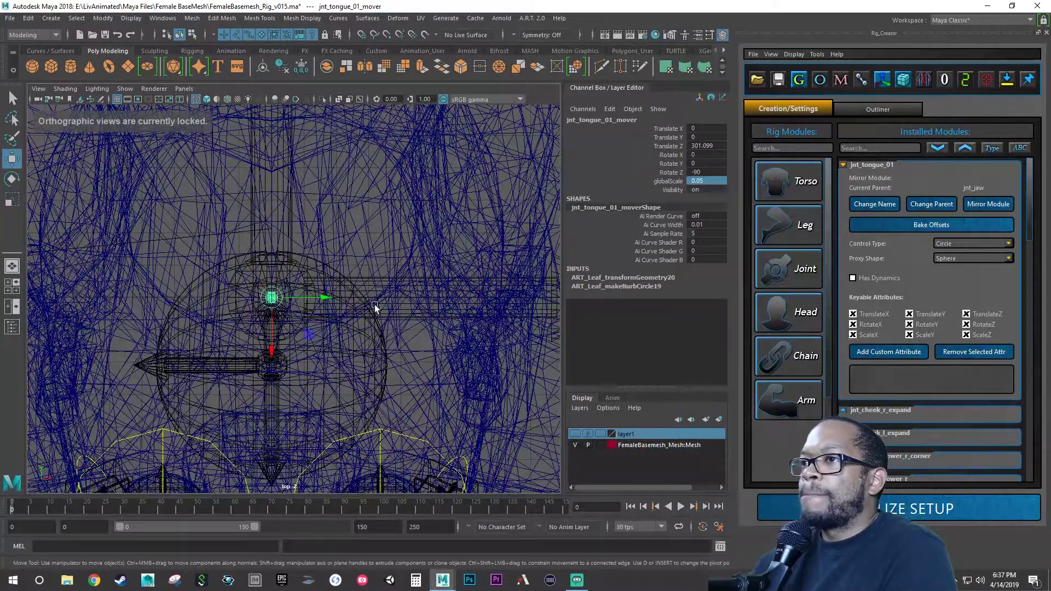
{"action": "key", "text": "space"}
{"action": "left_click_drag", "start_coordinate": [449, 216], "coordinate": [430, 148], "text": "alt"}
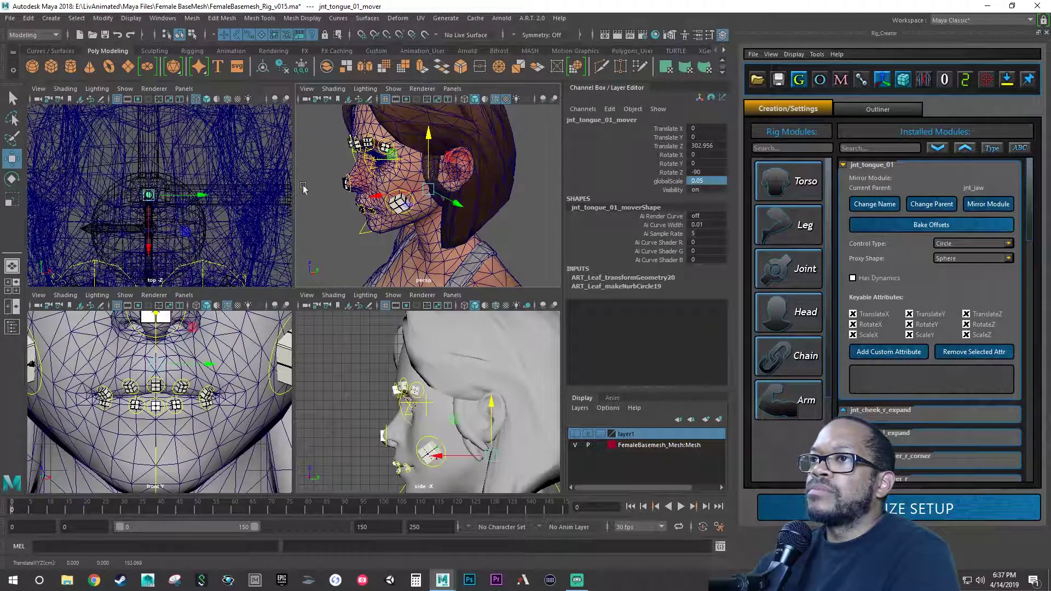
{"action": "scroll", "coordinate": [162, 197], "scroll_direction": "up", "scroll_amount": 5}
{"action": "key", "text": "space"}
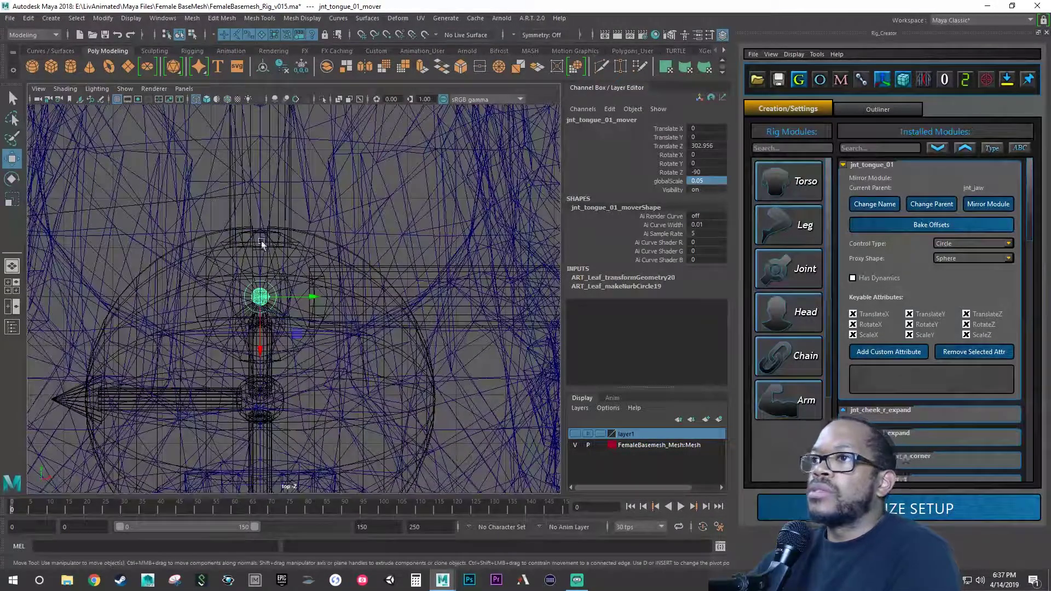
{"action": "middle_click_drag", "start_coordinate": [333, 313], "coordinate": [388, 199], "text": "alt"}
{"action": "right_click_drag", "start_coordinate": [389, 198], "coordinate": [292, 245], "text": "alt"}
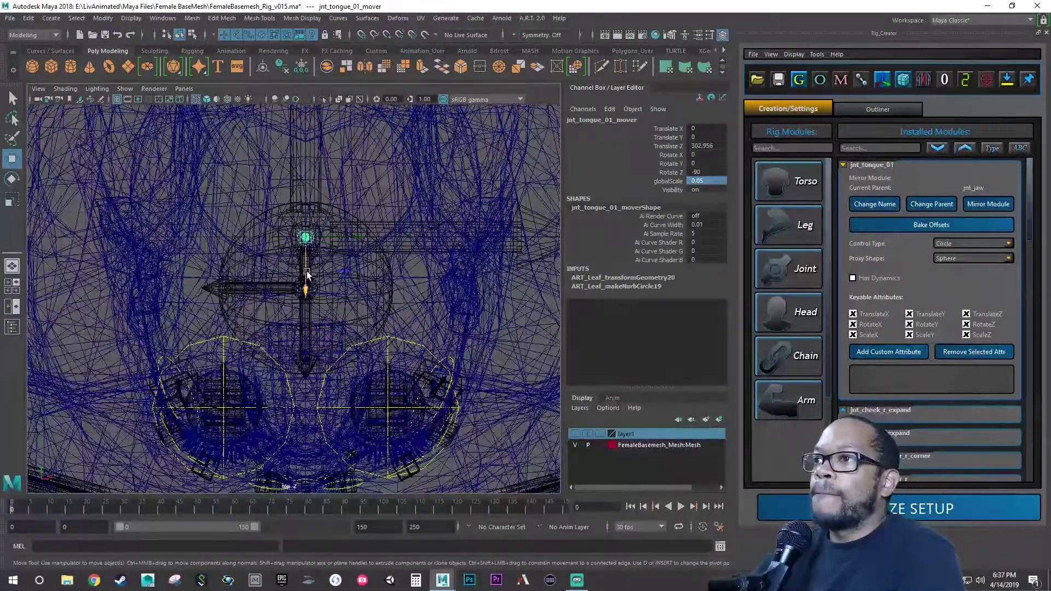
{"action": "left_click_drag", "start_coordinate": [307, 274], "coordinate": [306, 361]}
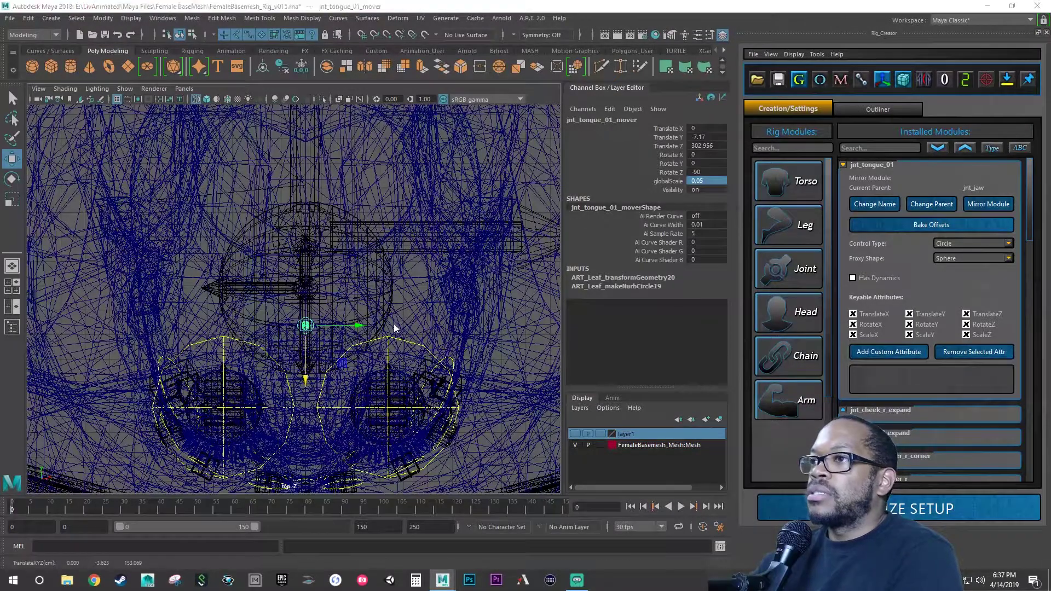
Show the perspective view in wireframe with the head's side profile around the tongue mover.
{"action": "key", "text": "space"}
{"action": "key", "text": "space"}
{"action": "scroll", "coordinate": [406, 232], "scroll_direction": "down", "scroll_amount": 2}
{"action": "left_click_drag", "start_coordinate": [406, 237], "coordinate": [396, 237], "text": "alt"}
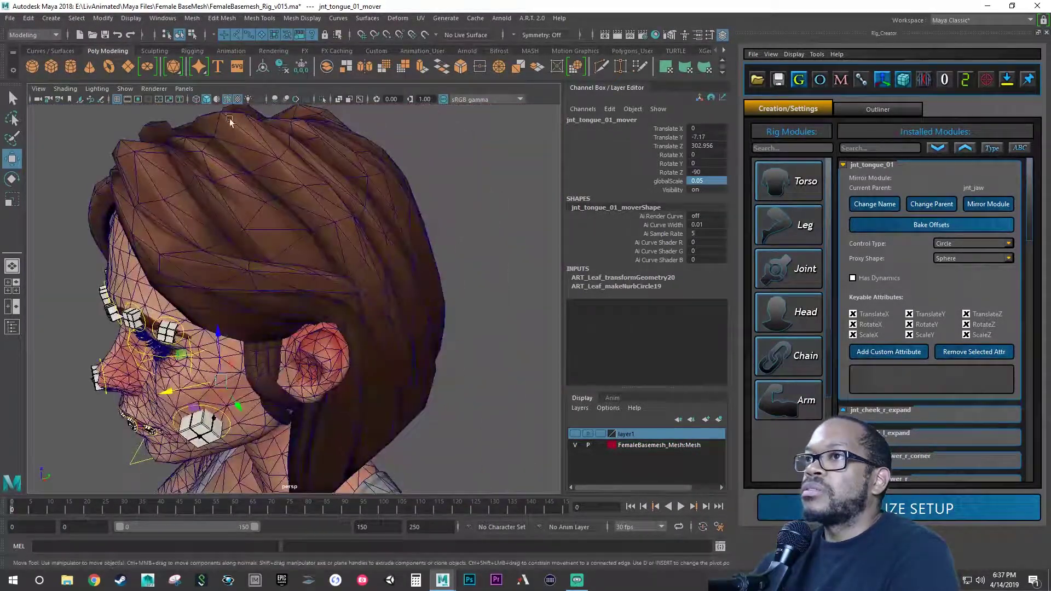
{"action": "left_click", "coordinate": [196, 100]}
{"action": "scroll", "coordinate": [287, 282], "scroll_direction": "up", "scroll_amount": 5}
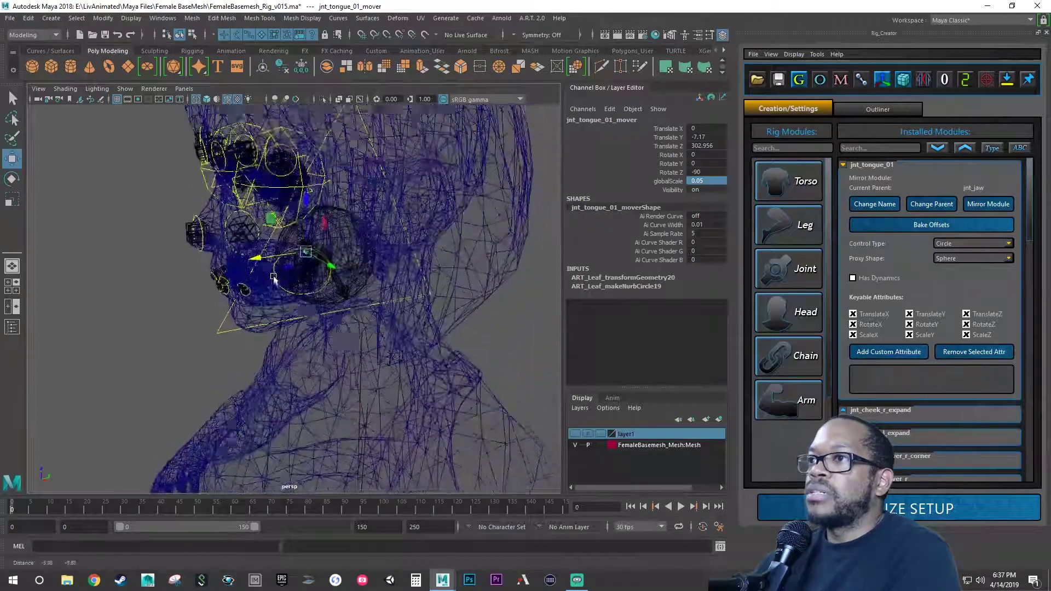
Lower the tongue mover to the back of the mouth, at about 299.71 on Translate Z.
{"action": "scroll", "coordinate": [287, 282], "scroll_direction": "up", "scroll_amount": 3}
{"action": "left_click_drag", "start_coordinate": [287, 282], "coordinate": [245, 333], "text": "alt"}
{"action": "key", "text": "f"}
{"action": "right_click_drag", "start_coordinate": [245, 333], "coordinate": [182, 317], "text": "alt"}
{"action": "middle_click_drag", "start_coordinate": [182, 318], "coordinate": [364, 143], "text": "alt"}
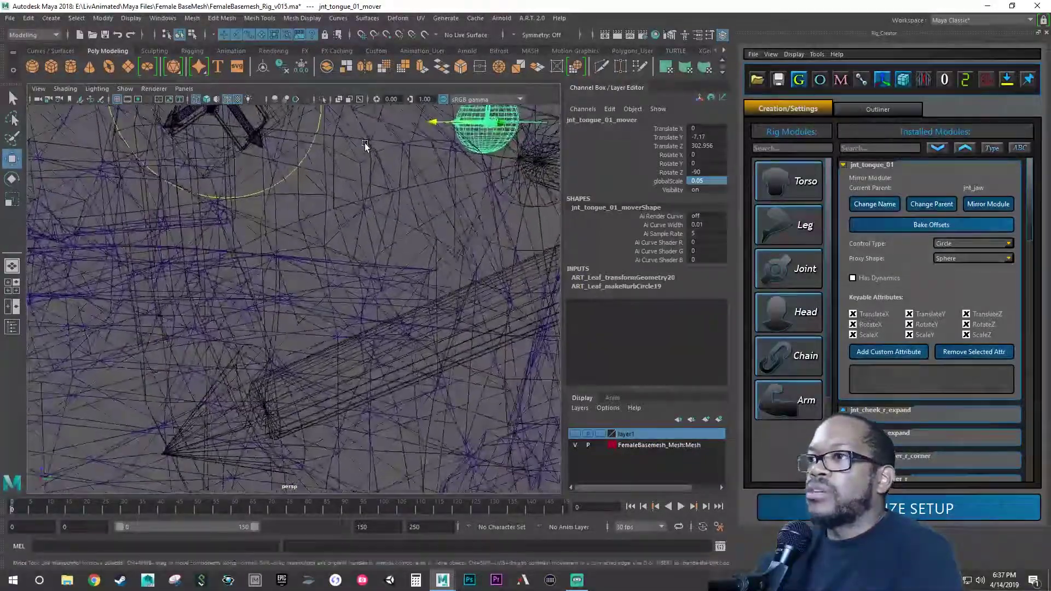
{"action": "middle_click_drag", "start_coordinate": [465, 189], "coordinate": [436, 232], "text": "alt"}
{"action": "left_click_drag", "start_coordinate": [461, 114], "coordinate": [440, 328]}
Nudge the tongue mover down to about 299.66 on Translate Z and set its globalScale to 0.2.
{"action": "left_click_drag", "start_coordinate": [416, 383], "coordinate": [297, 300], "text": "alt"}
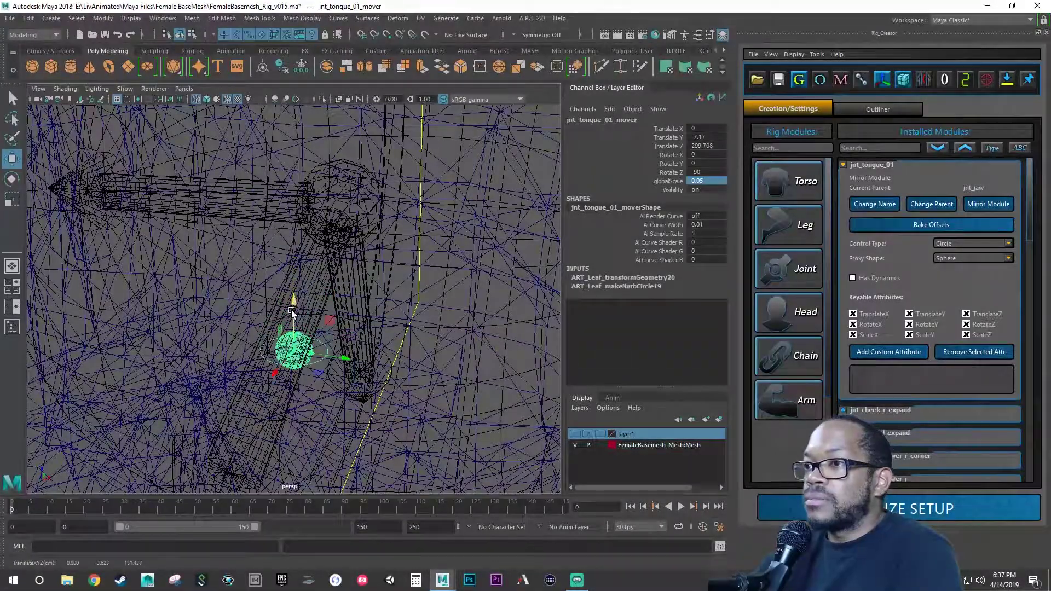
{"action": "middle_click_drag", "start_coordinate": [354, 366], "coordinate": [290, 343], "text": "alt"}
{"action": "key", "text": "f"}
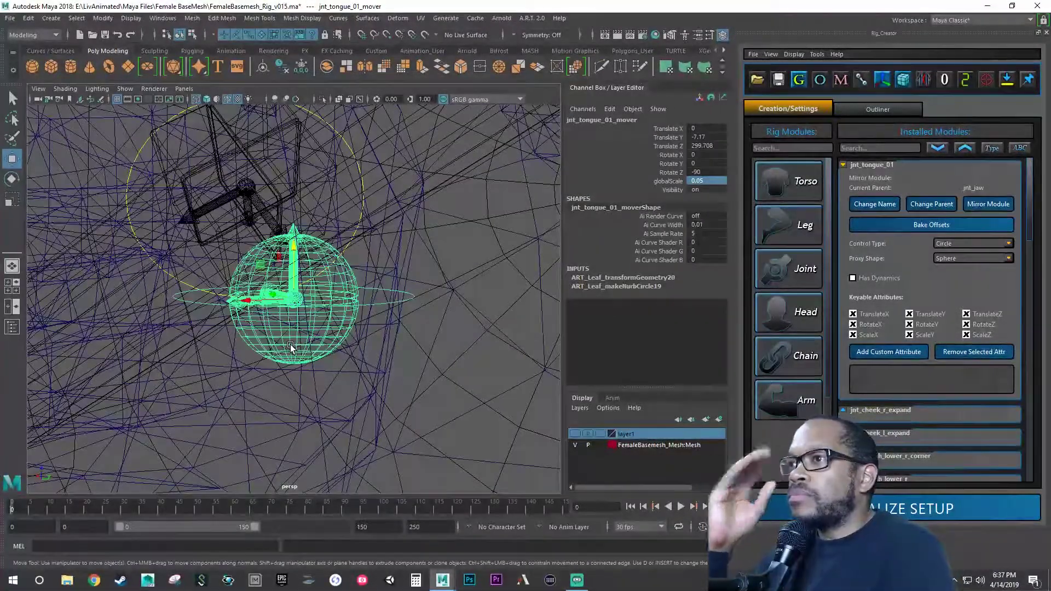
{"action": "left_click_drag", "start_coordinate": [462, 356], "coordinate": [399, 363], "text": "alt"}
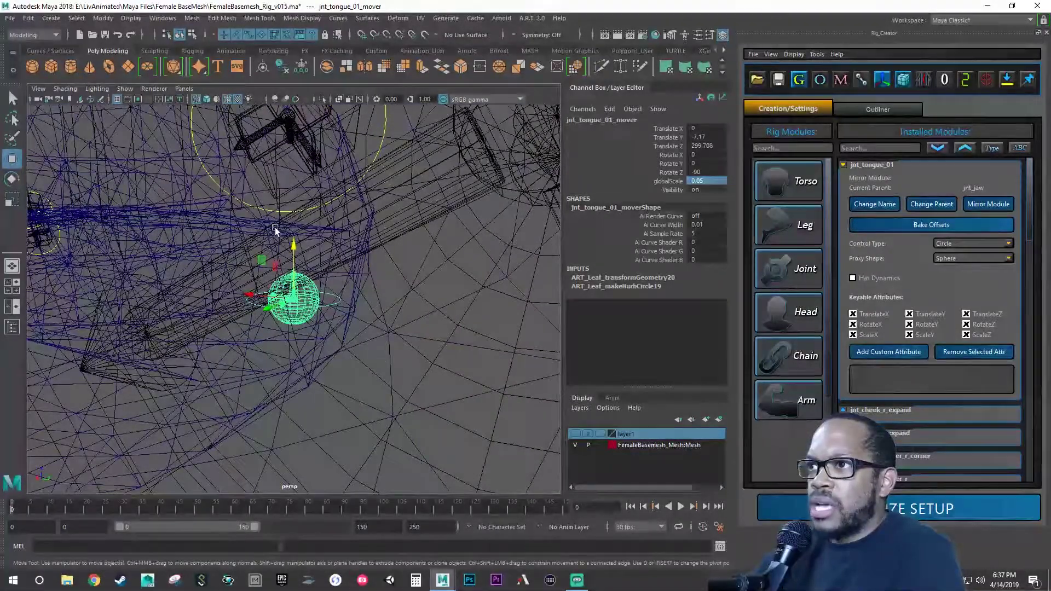
{"action": "left_click_drag", "start_coordinate": [303, 366], "coordinate": [310, 298], "text": "alt"}
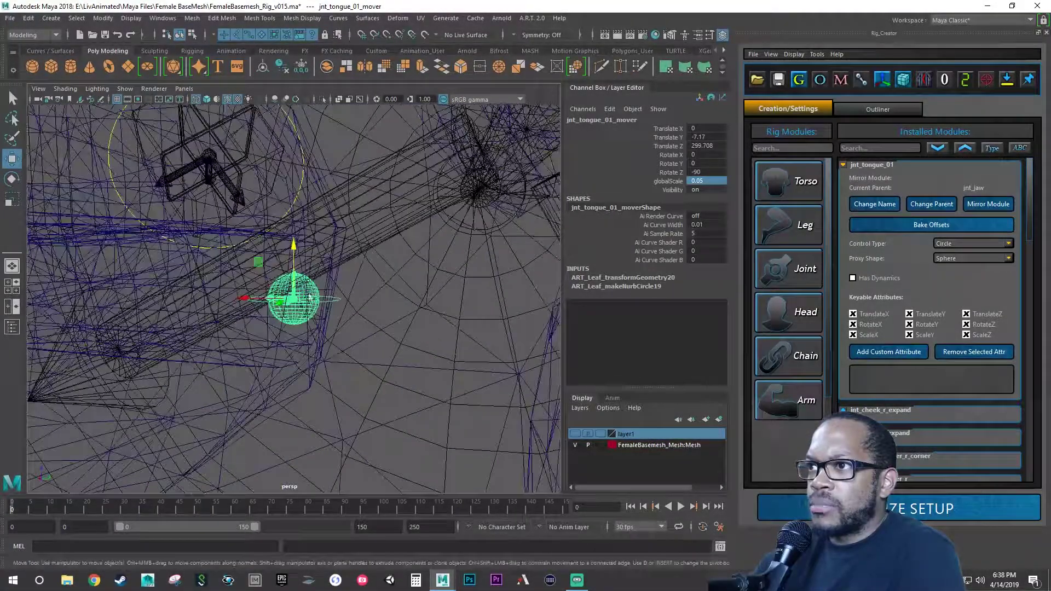
{"action": "left_click_drag", "start_coordinate": [297, 250], "coordinate": [297, 251]}
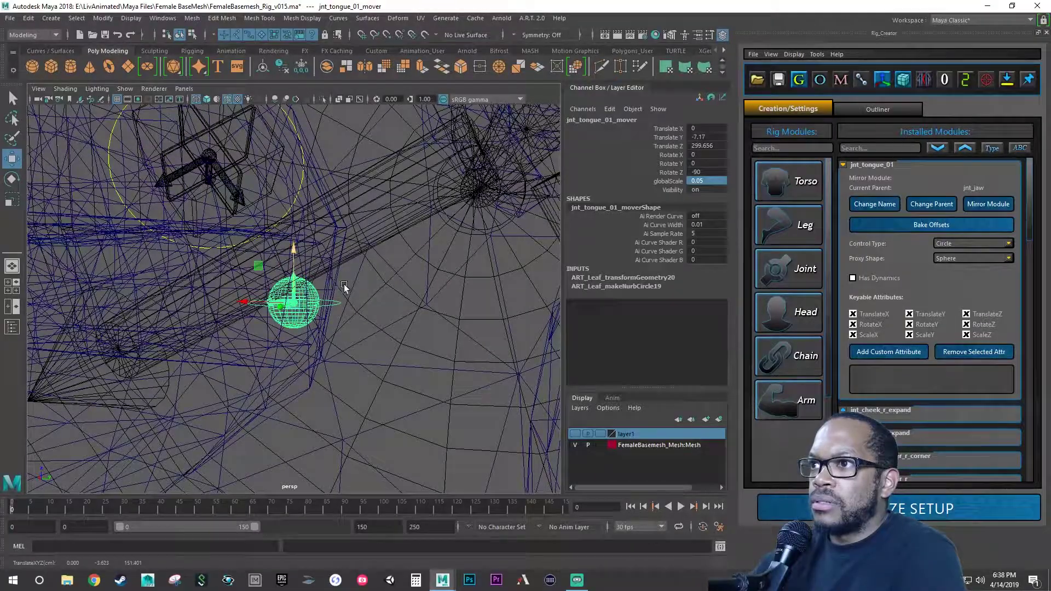
{"action": "right_click_drag", "start_coordinate": [344, 284], "coordinate": [232, 301], "text": "alt"}
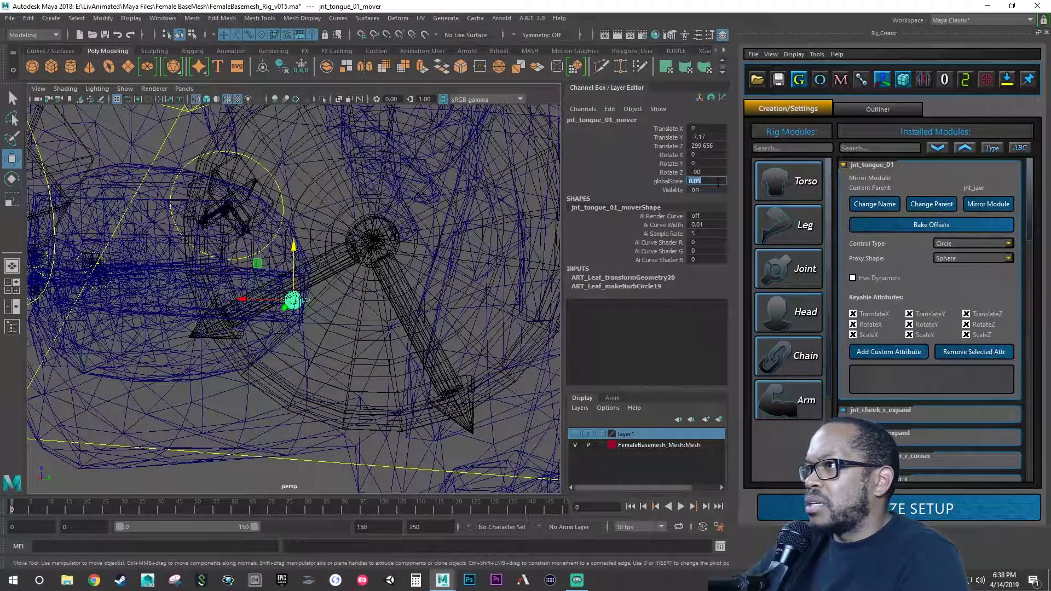
{"action": "key", "text": "Return"}
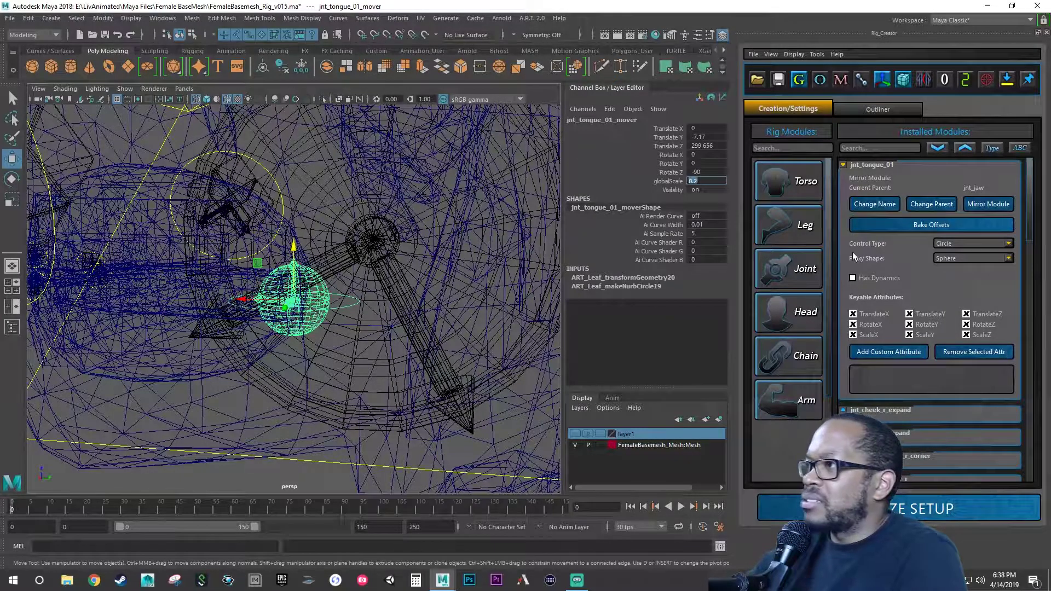
Try Square, Sphere and Arrow as the control type of the jnt_tongue_01 module.
{"action": "left_click", "coordinate": [967, 245]}
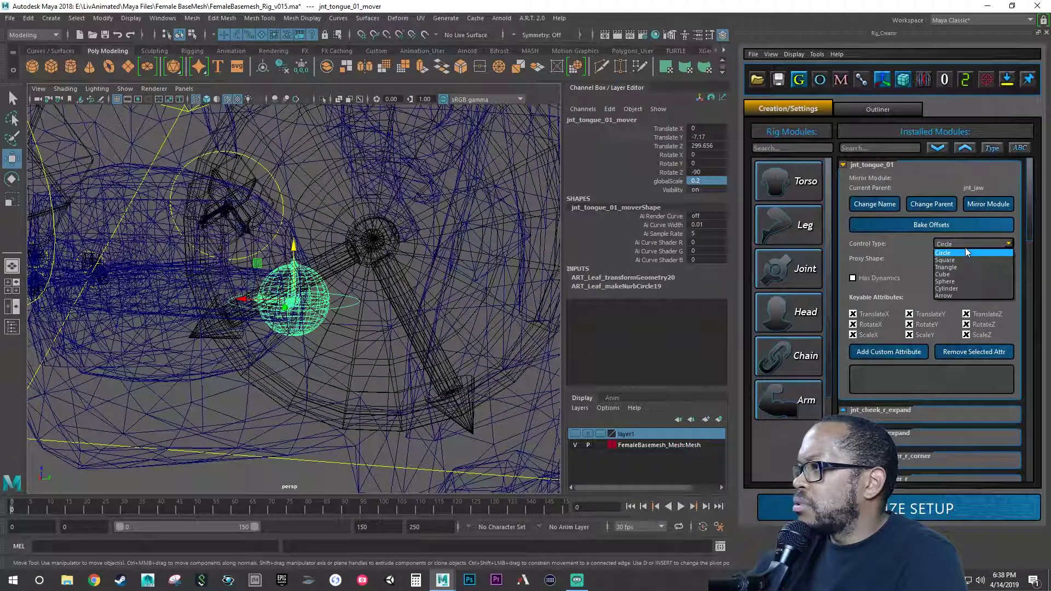
{"action": "left_click", "coordinate": [966, 260]}
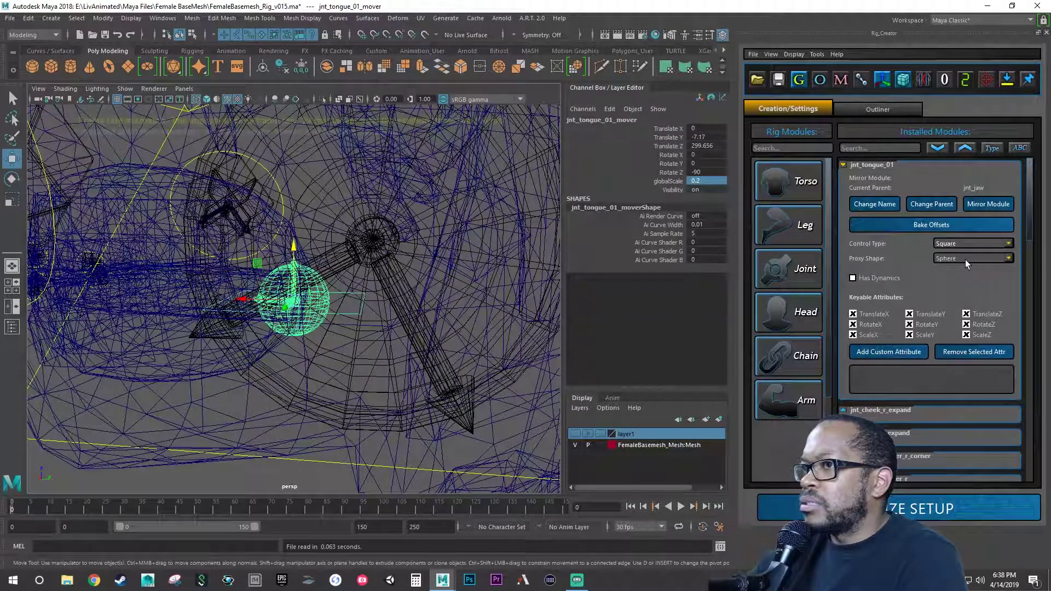
{"action": "left_click", "coordinate": [963, 243]}
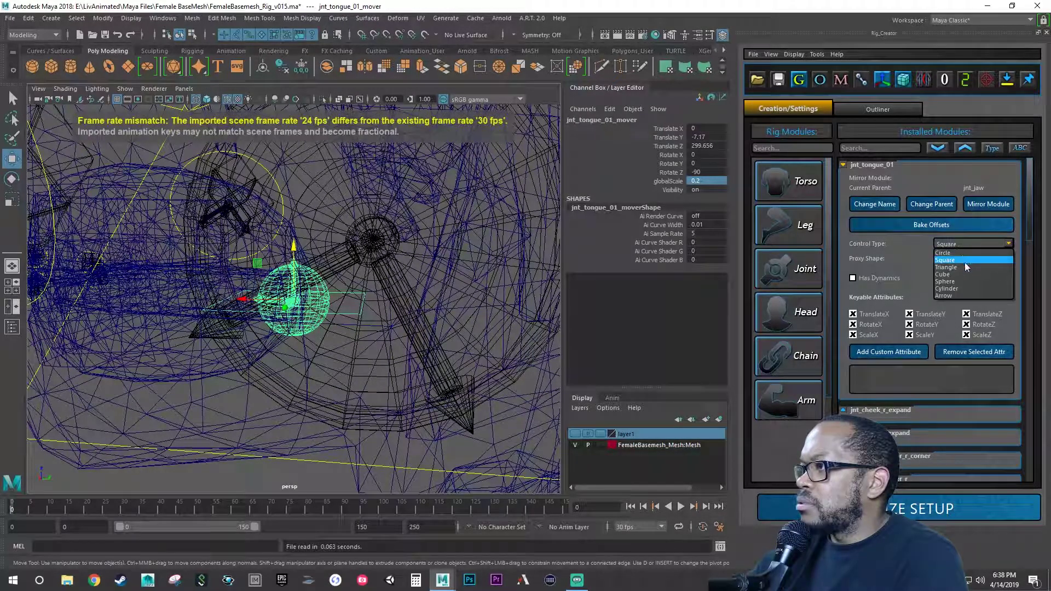
{"action": "left_click", "coordinate": [961, 278]}
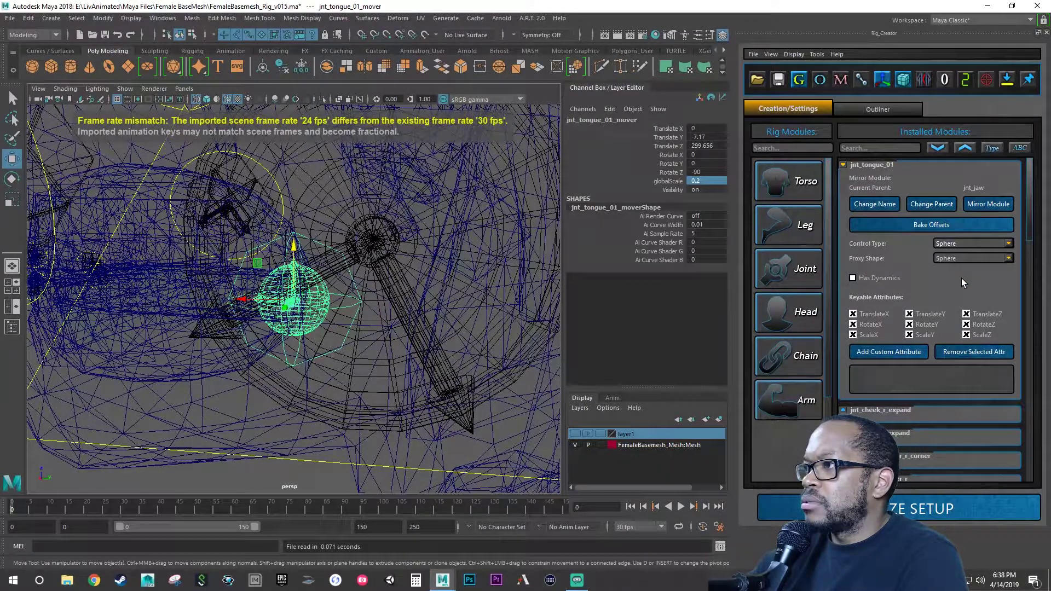
{"action": "left_click", "coordinate": [958, 244]}
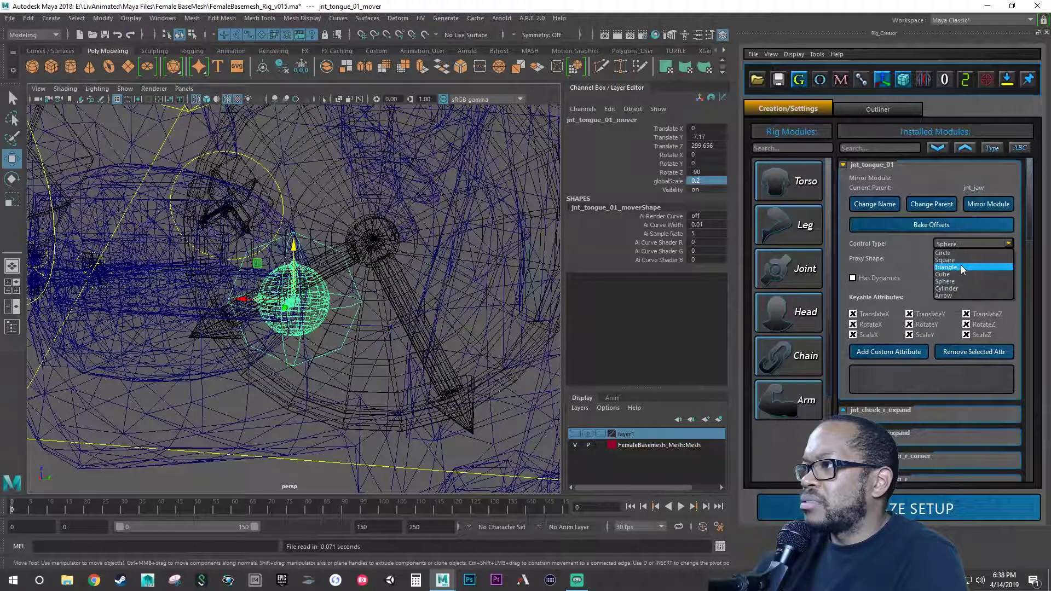
{"action": "left_click", "coordinate": [954, 294]}
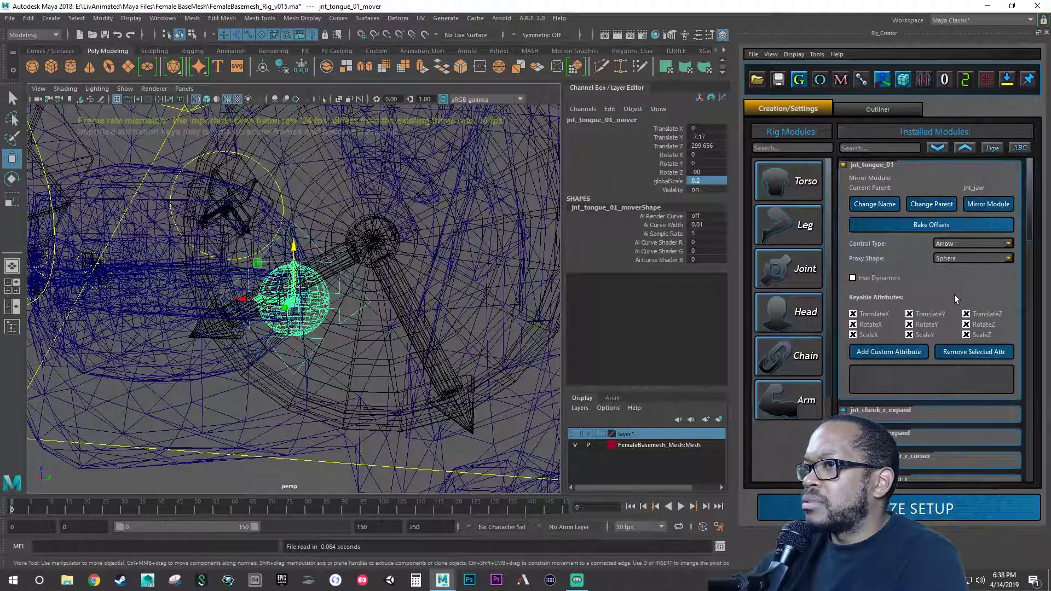
Set both the control type and the proxy shape of the jnt_tongue_01 module to Cube.
{"action": "left_click", "coordinate": [957, 244]}
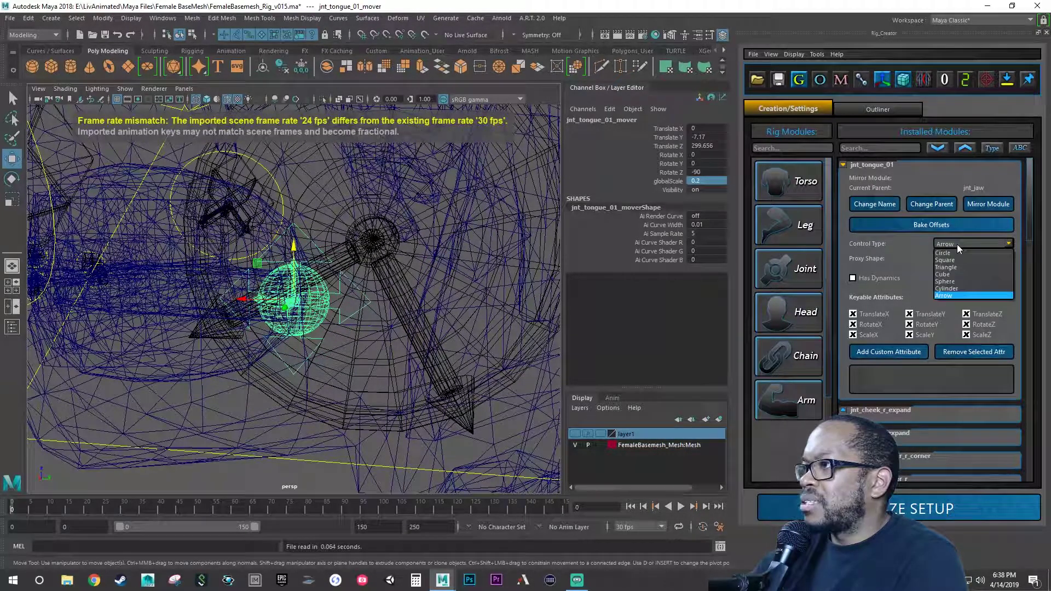
{"action": "left_click", "coordinate": [949, 275]}
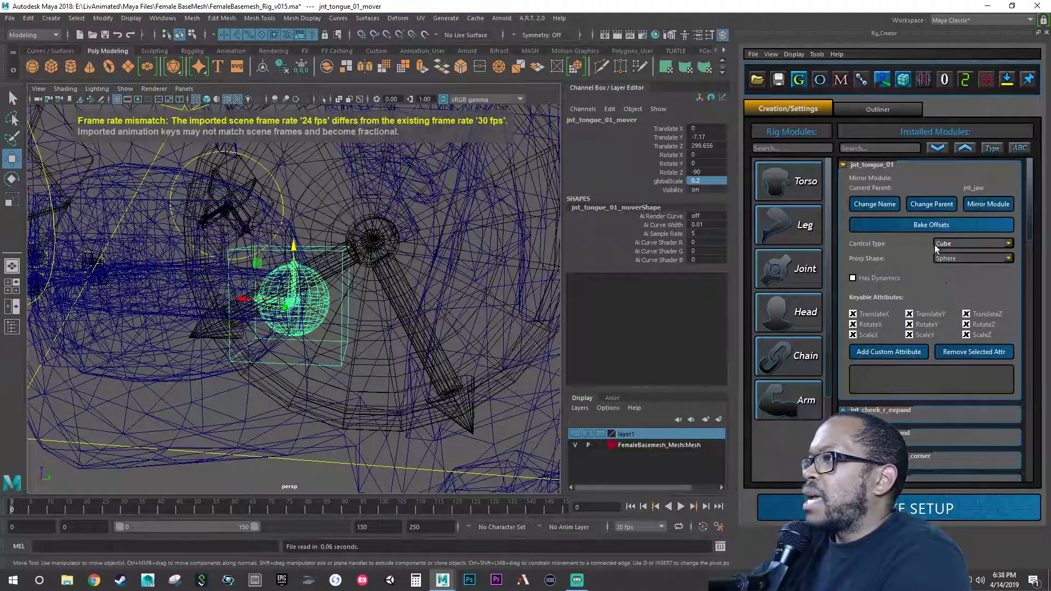
{"action": "left_click", "coordinate": [947, 256]}
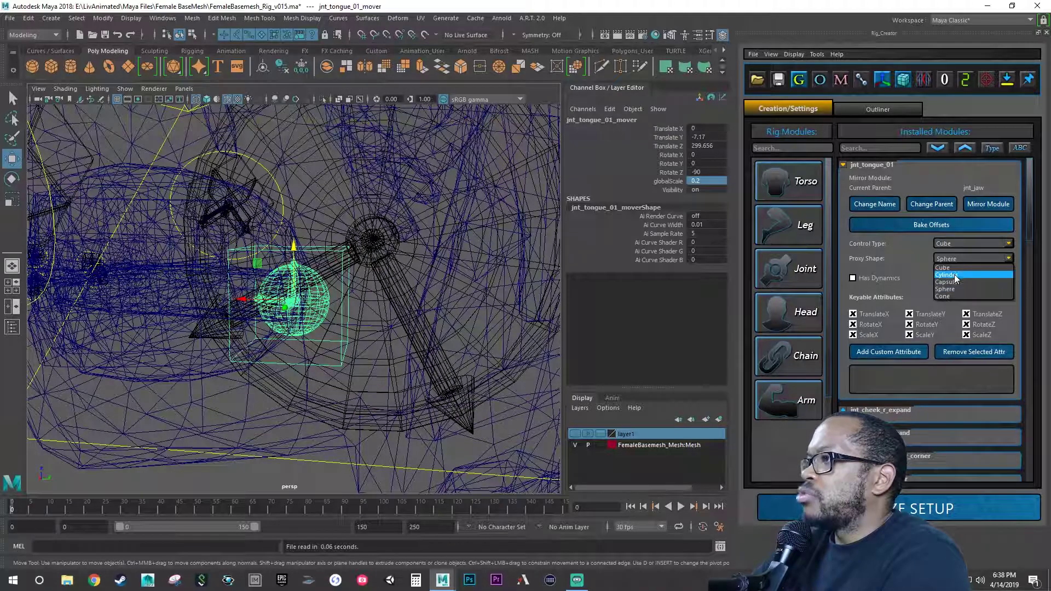
{"action": "left_click", "coordinate": [959, 268]}
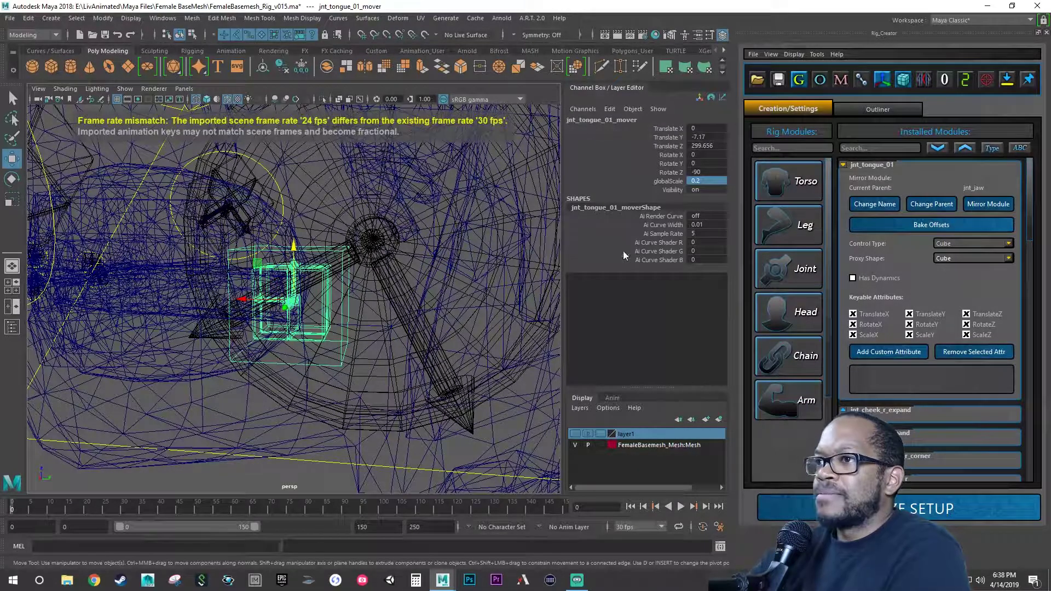
Check the tongue mover's placement inside the mouth from the top view and save the scene.
{"action": "left_click_drag", "start_coordinate": [328, 282], "coordinate": [326, 335], "text": "alt"}
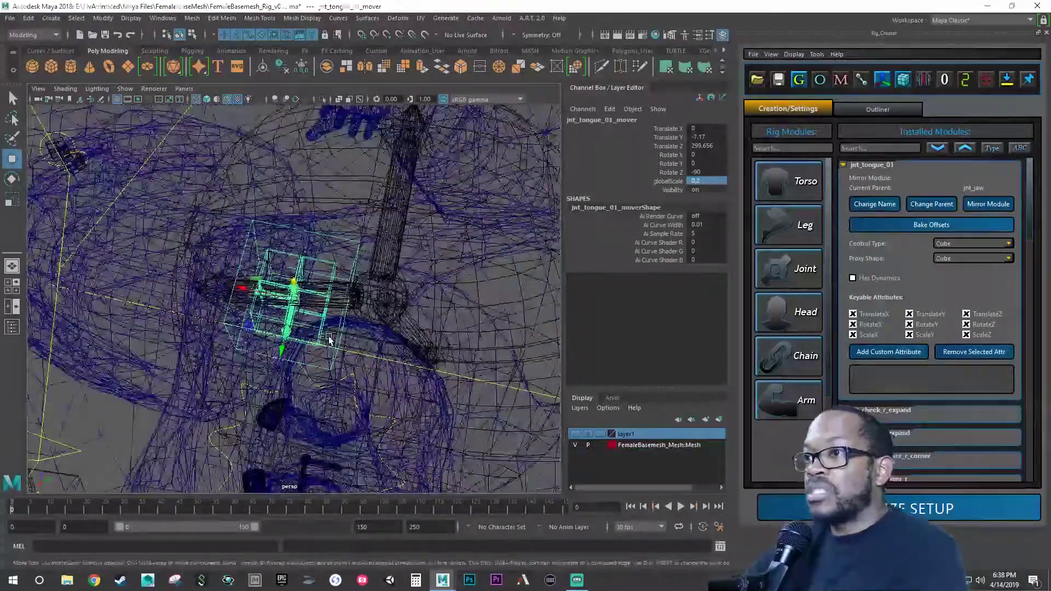
{"action": "key", "text": "space"}
{"action": "key", "text": "space"}
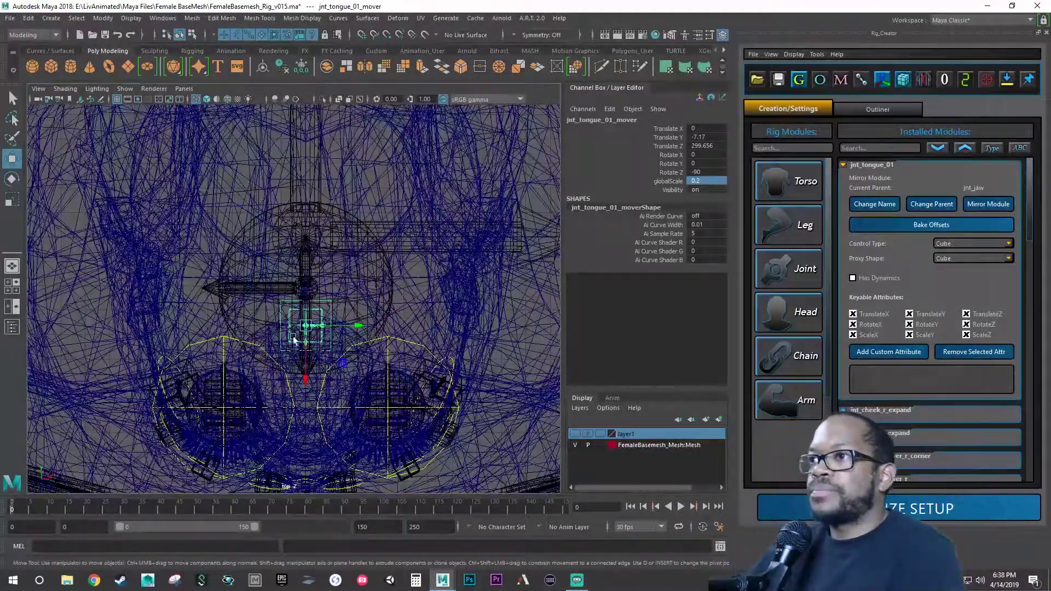
{"action": "scroll", "coordinate": [294, 340], "scroll_direction": "up", "scroll_amount": 6}
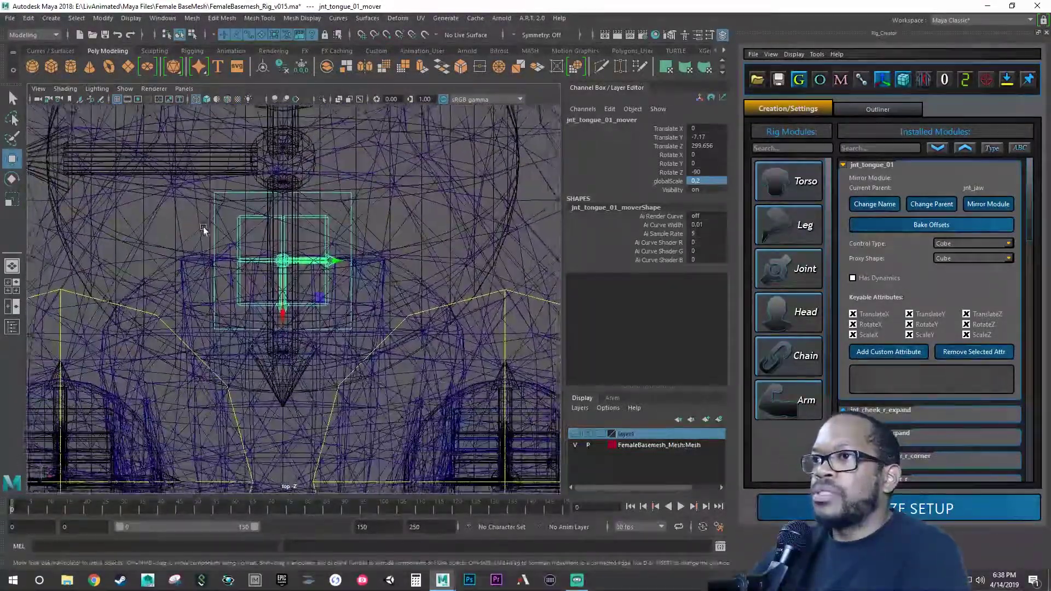
{"action": "scroll", "coordinate": [203, 230], "scroll_direction": "up", "scroll_amount": 4}
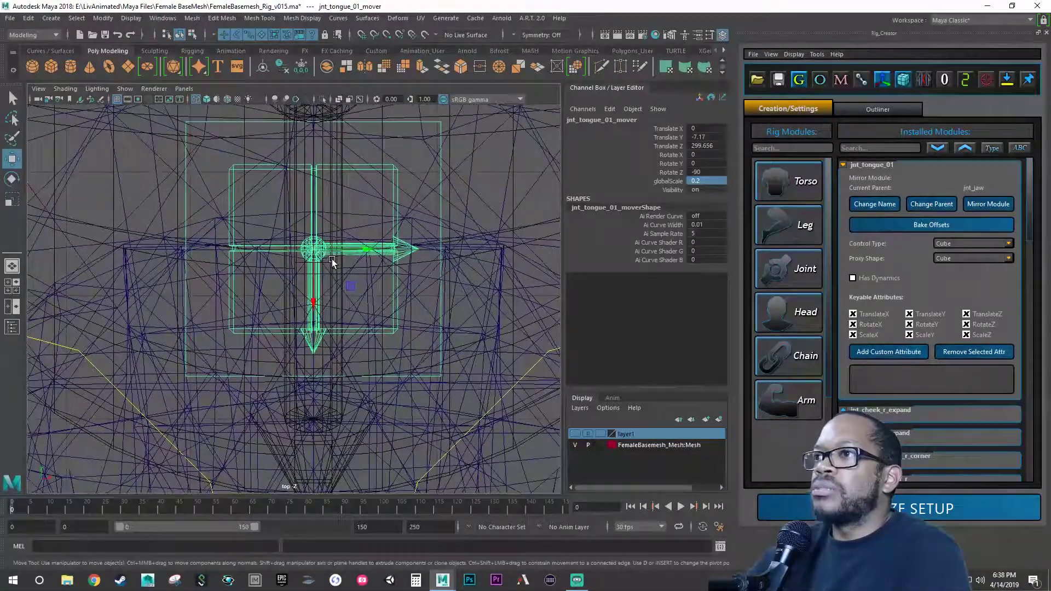
{"action": "scroll", "coordinate": [330, 260], "scroll_direction": "down", "scroll_amount": 6}
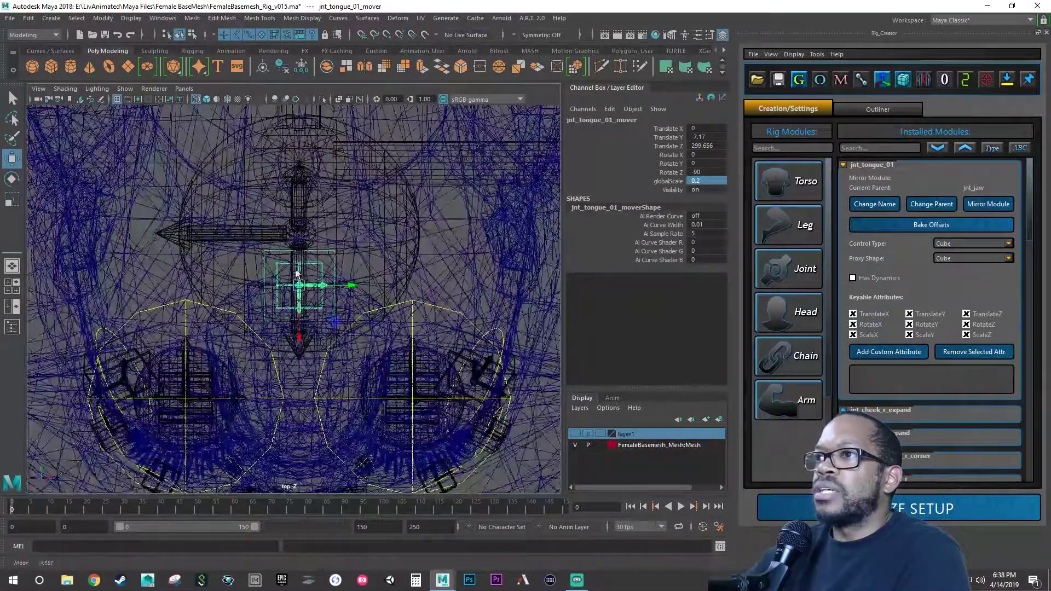
{"action": "left_click_drag", "start_coordinate": [306, 277], "coordinate": [310, 279], "text": "alt"}
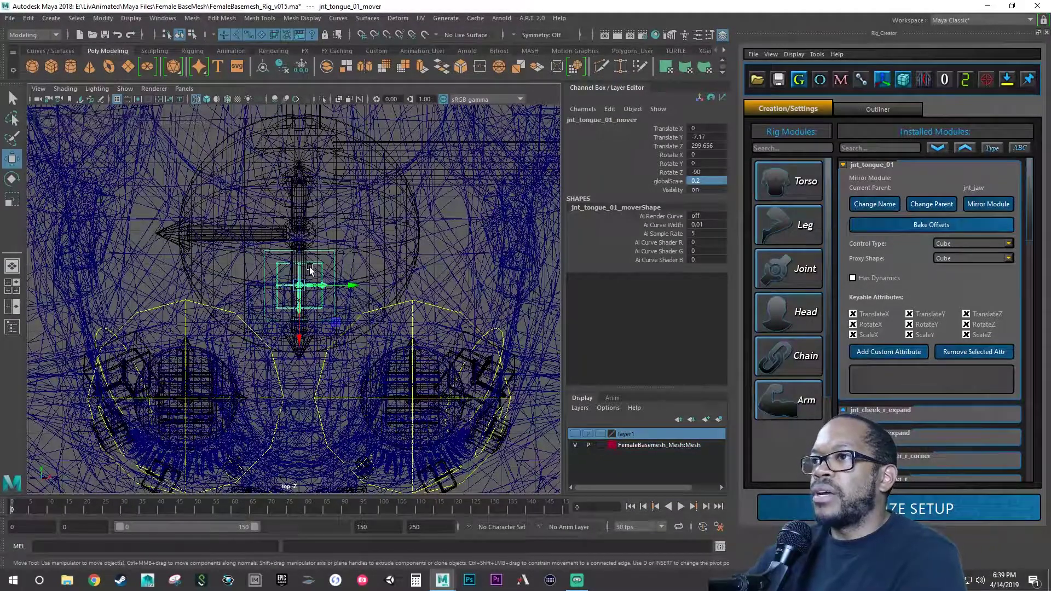
{"action": "key", "text": "ctrl+s"}
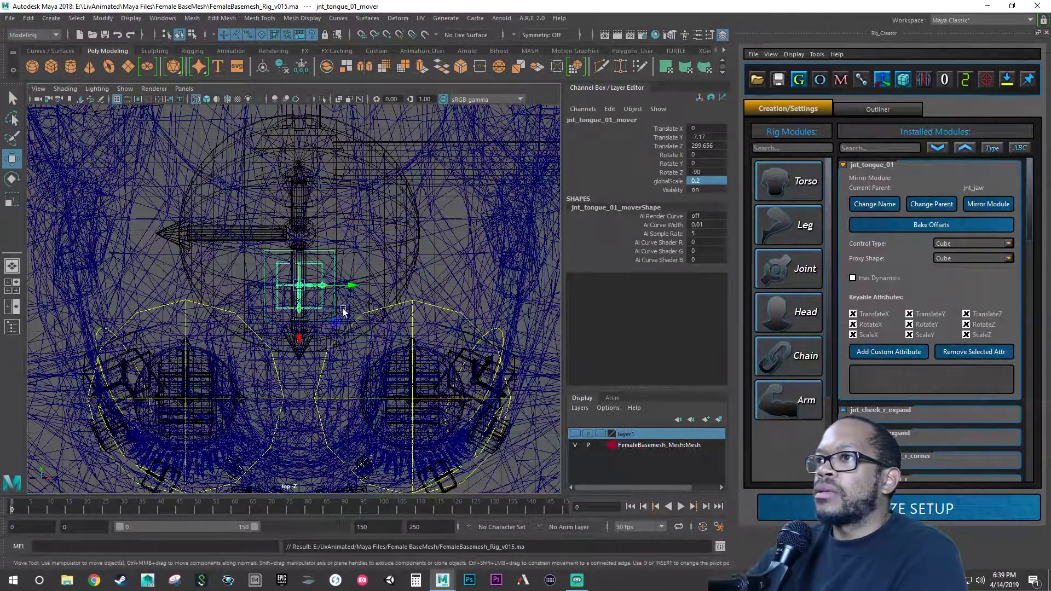
Show the perspective view shaded with the head and shoulders in three-quarter view, and deselect the tongue mover.
{"action": "scroll", "coordinate": [375, 308], "scroll_direction": "up", "scroll_amount": 5}
{"action": "key", "text": "space"}
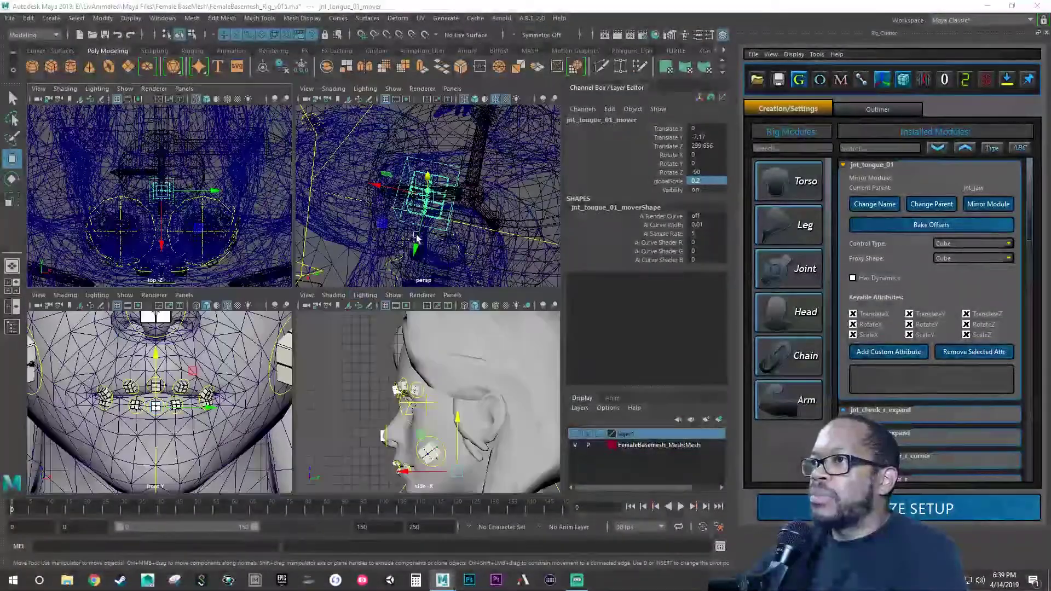
{"action": "key", "text": "space"}
{"action": "left_click_drag", "start_coordinate": [428, 261], "coordinate": [328, 272], "text": "alt"}
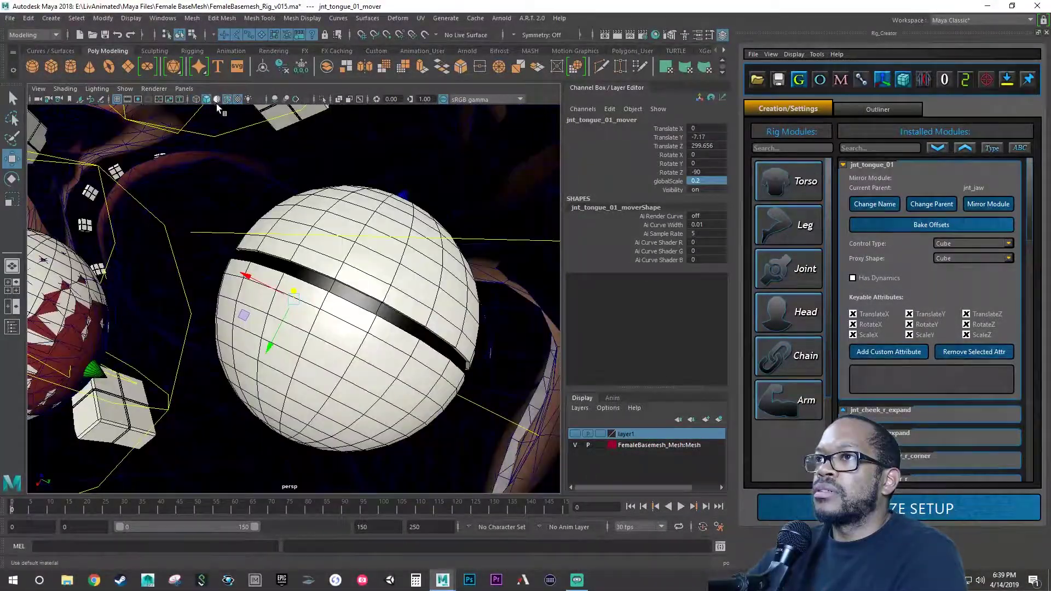
{"action": "left_click", "coordinate": [207, 99]}
{"action": "right_click_drag", "start_coordinate": [359, 229], "coordinate": [244, 244], "text": "alt"}
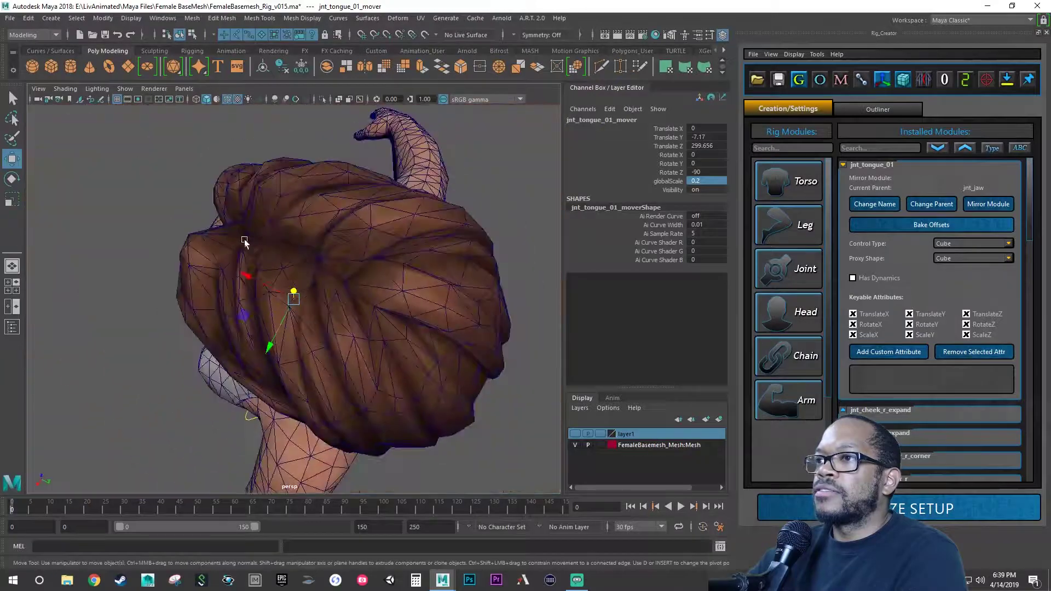
{"action": "left_click_drag", "start_coordinate": [244, 244], "coordinate": [377, 200], "text": "alt"}
{"action": "right_click_drag", "start_coordinate": [377, 198], "coordinate": [317, 241], "text": "alt"}
{"action": "left_click_drag", "start_coordinate": [316, 241], "coordinate": [339, 241], "text": "alt"}
{"action": "left_click", "coordinate": [436, 269]}
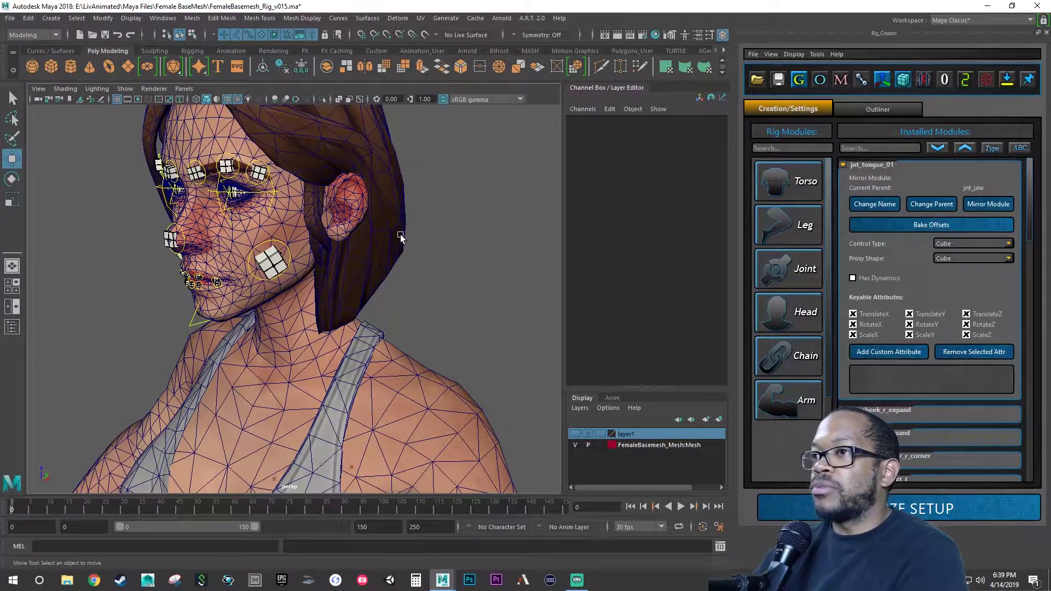
{"action": "left_click_drag", "start_coordinate": [437, 313], "coordinate": [435, 310], "text": "alt"}
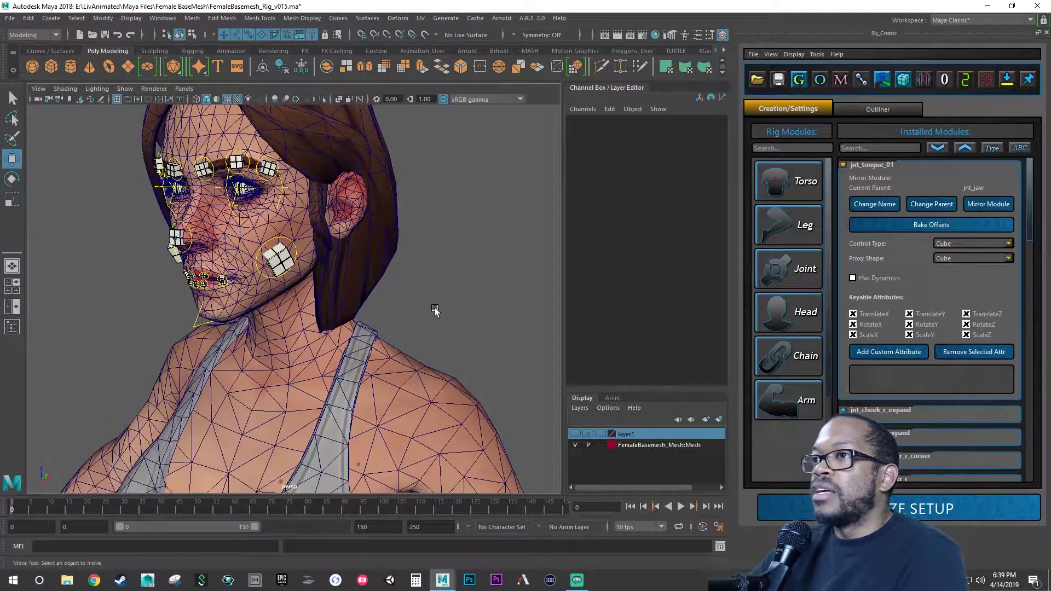
Start adding a new Joint module and choose jnt_tongue_01 as its parent bone.
{"action": "left_click", "coordinate": [782, 281]}
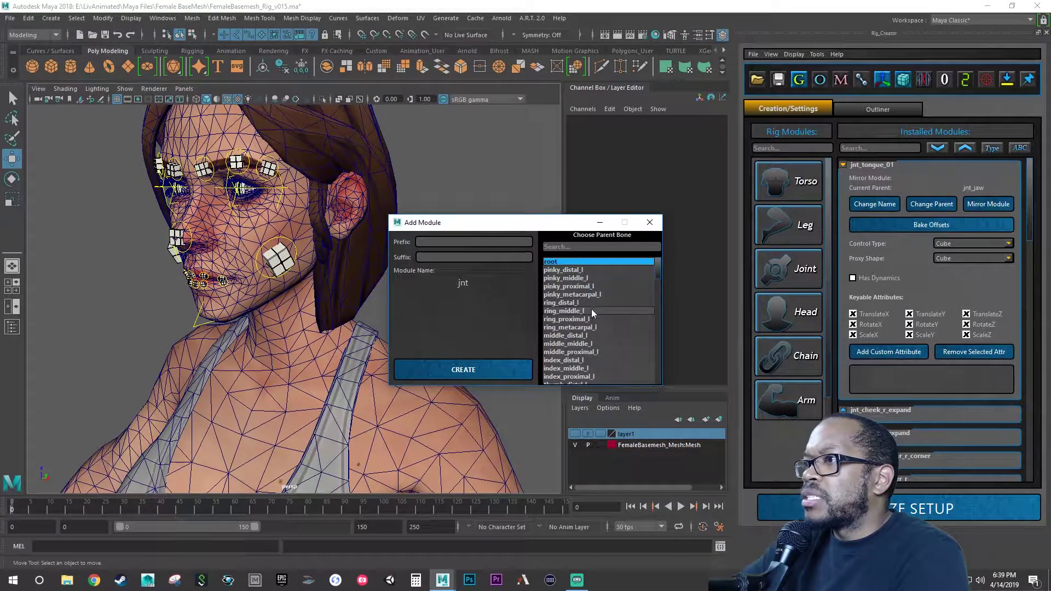
{"action": "scroll", "coordinate": [591, 310], "scroll_direction": "down", "scroll_amount": 3}
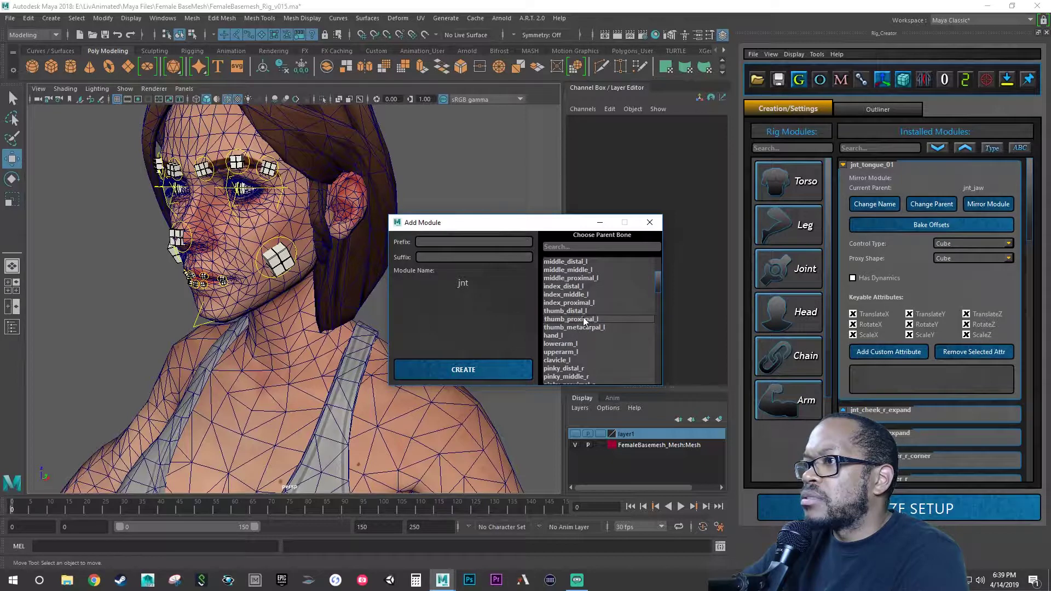
{"action": "scroll", "coordinate": [583, 318], "scroll_direction": "down", "scroll_amount": 5}
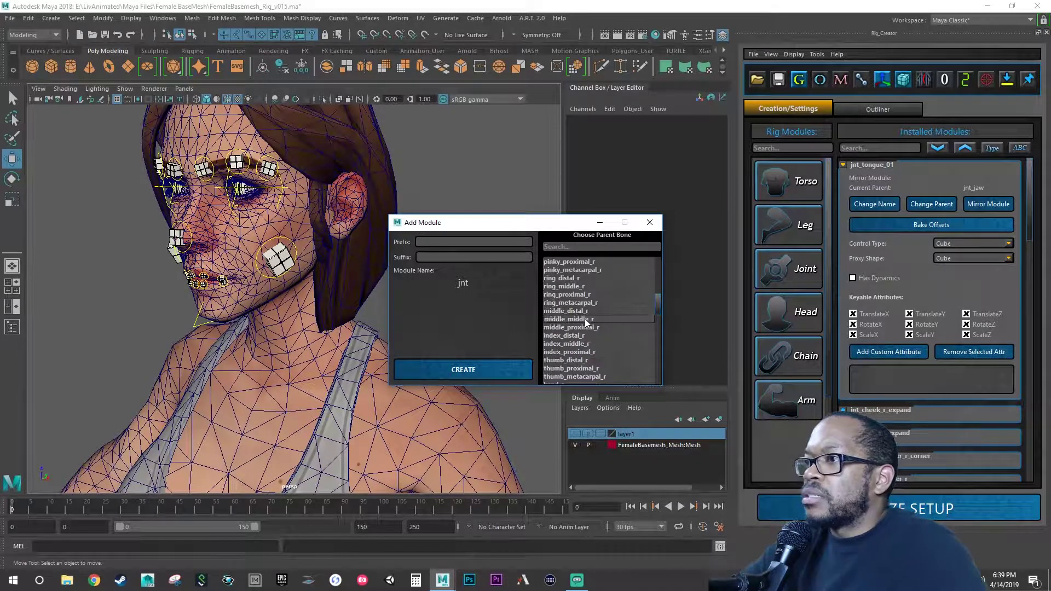
{"action": "scroll", "coordinate": [585, 321], "scroll_direction": "down", "scroll_amount": 1}
{"action": "scroll", "coordinate": [586, 322], "scroll_direction": "down", "scroll_amount": 1}
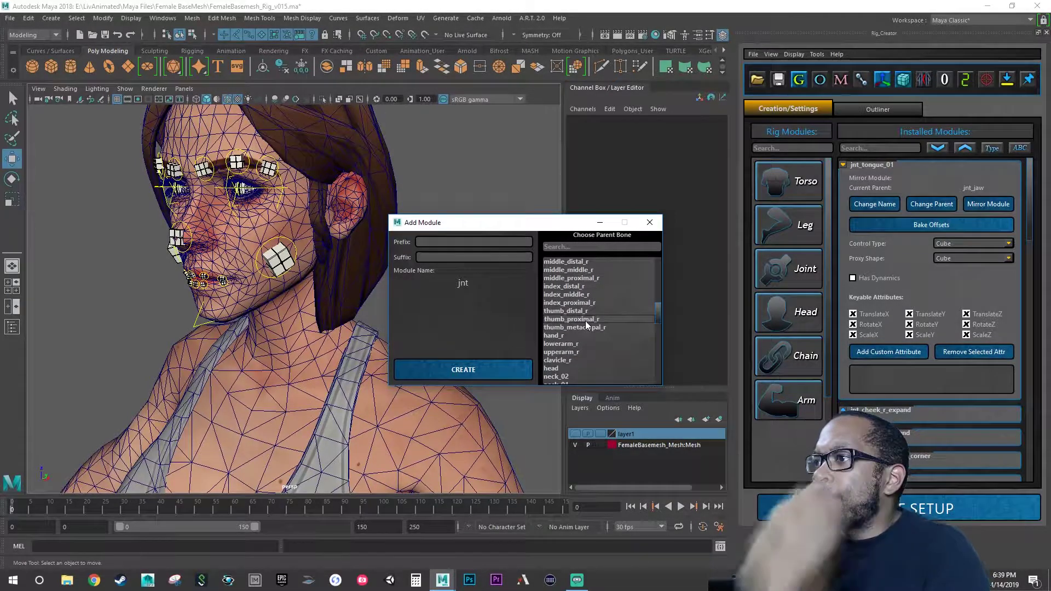
{"action": "scroll", "coordinate": [586, 325], "scroll_direction": "down", "scroll_amount": 3}
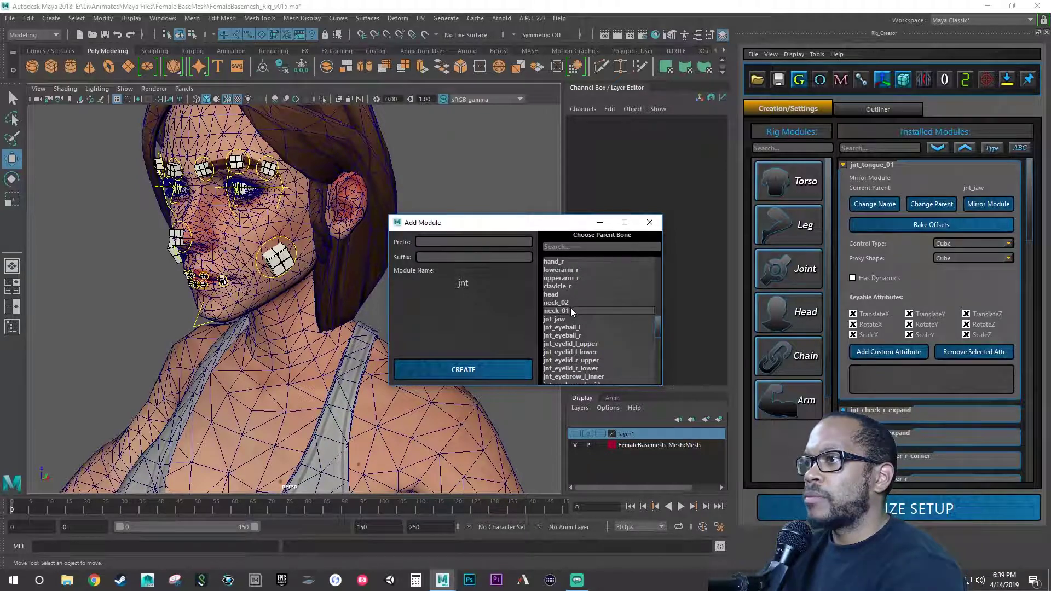
{"action": "scroll", "coordinate": [571, 311], "scroll_direction": "down", "scroll_amount": 1}
{"action": "scroll", "coordinate": [573, 314], "scroll_direction": "down", "scroll_amount": 1}
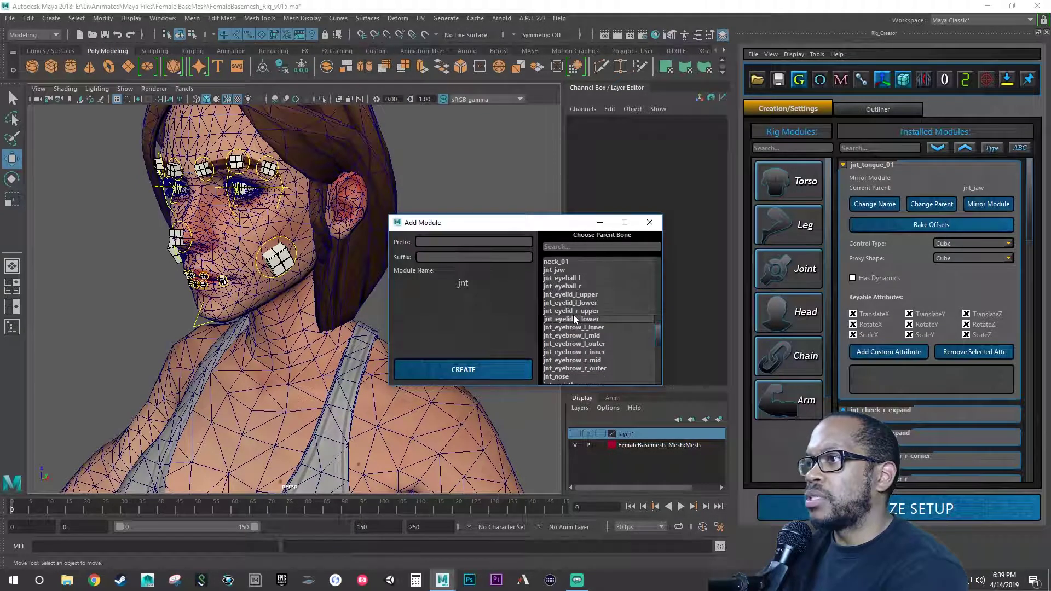
{"action": "scroll", "coordinate": [575, 321], "scroll_direction": "down", "scroll_amount": 2}
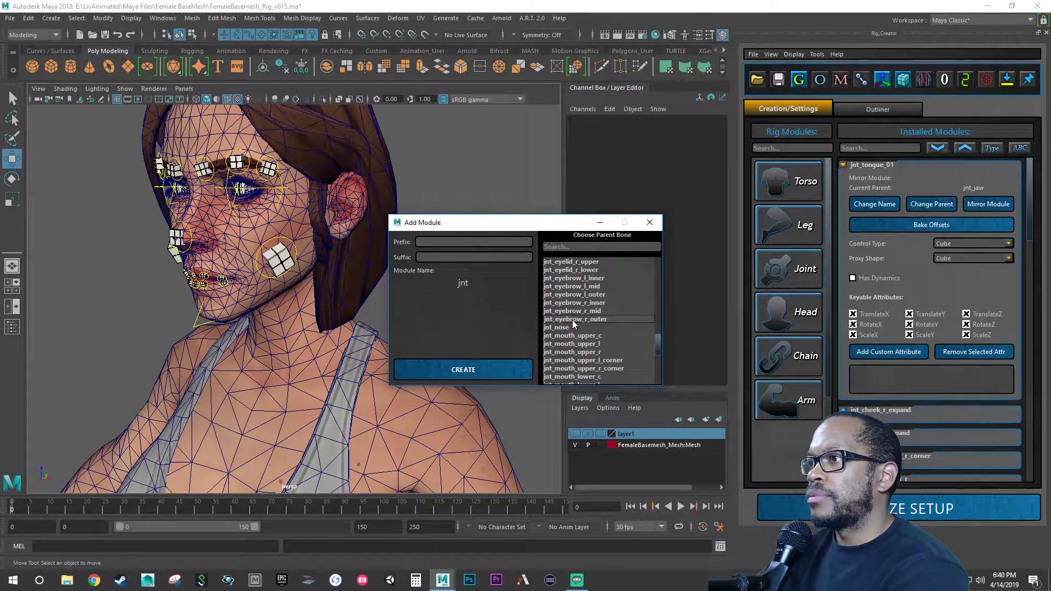
{"action": "scroll", "coordinate": [573, 320], "scroll_direction": "down", "scroll_amount": 1}
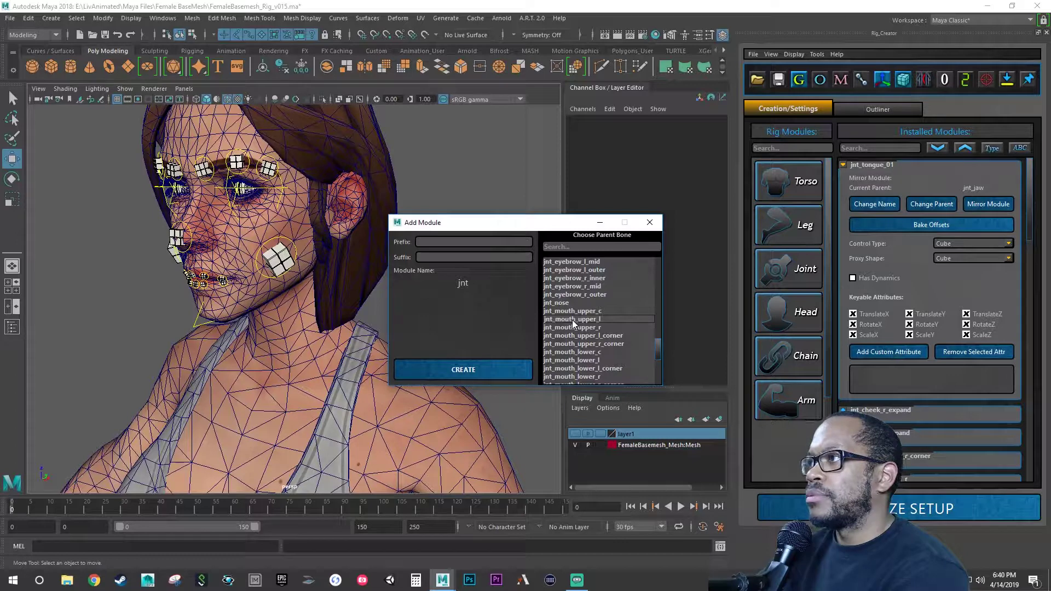
{"action": "scroll", "coordinate": [573, 320], "scroll_direction": "down", "scroll_amount": 2}
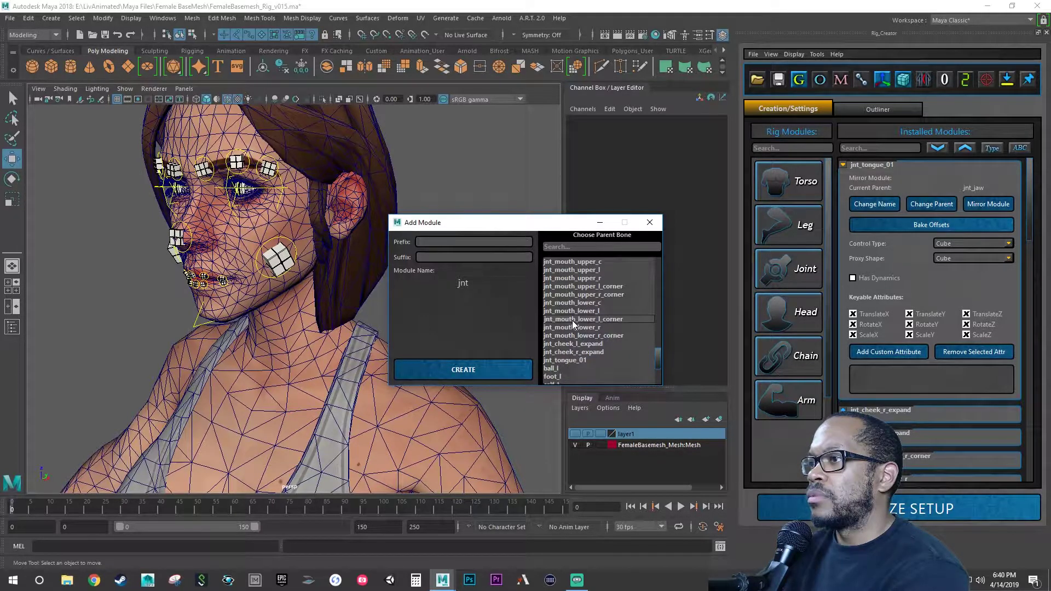
{"action": "left_click", "coordinate": [568, 359]}
Give the new joint module the suffix tongue_02 and create it.
{"action": "left_click", "coordinate": [481, 261]}
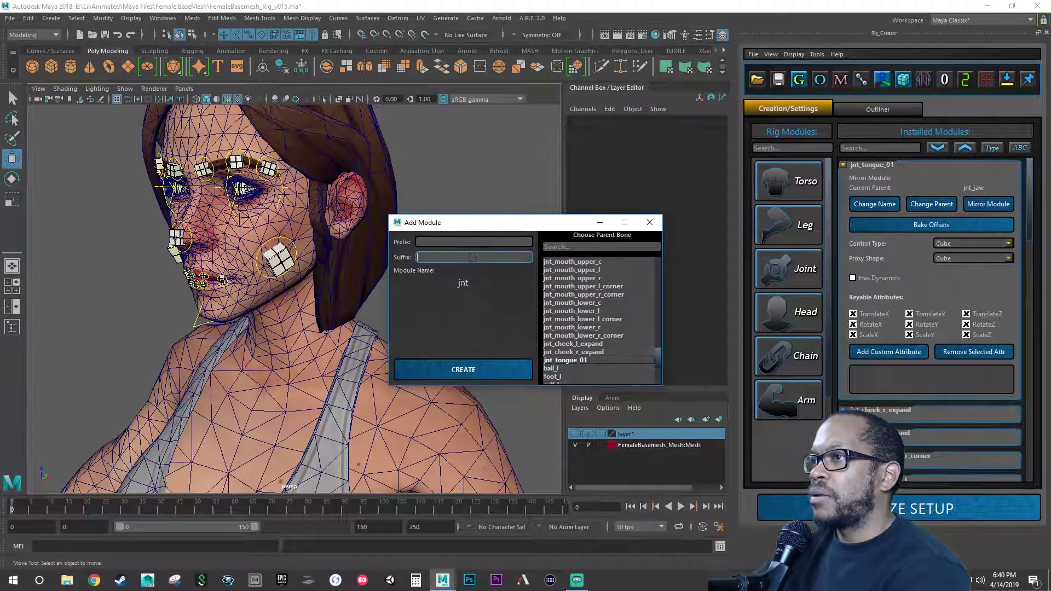
{"action": "type", "text": "tongue"}
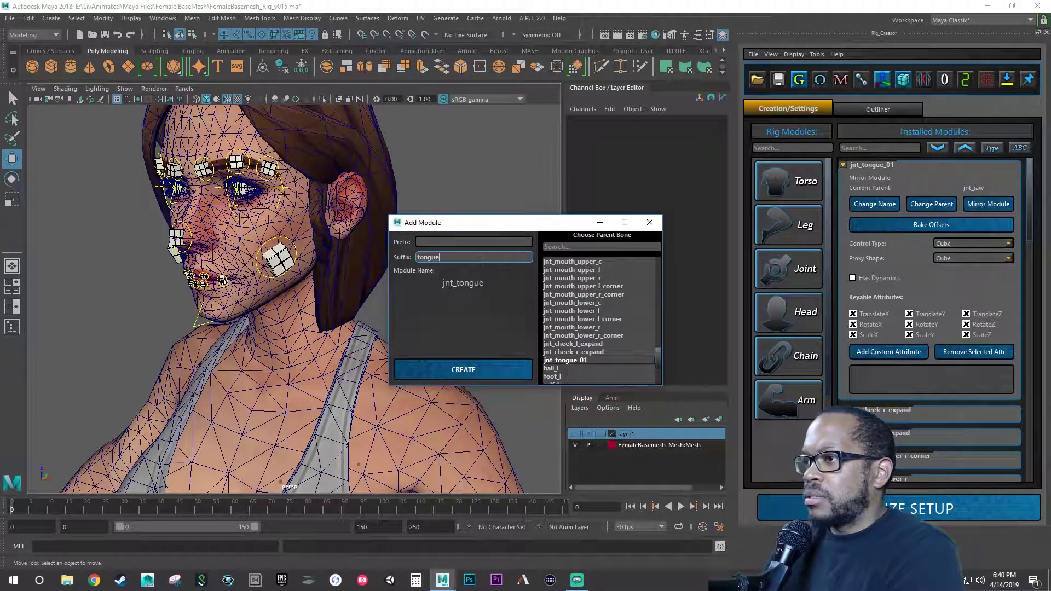
{"action": "type", "text": "_02"}
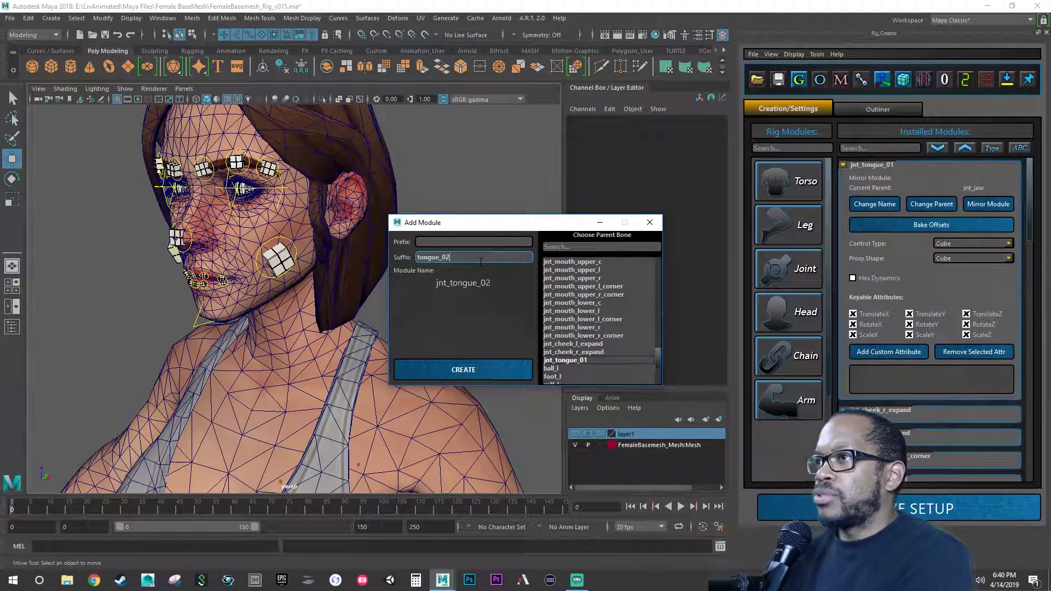
{"action": "left_click", "coordinate": [496, 369]}
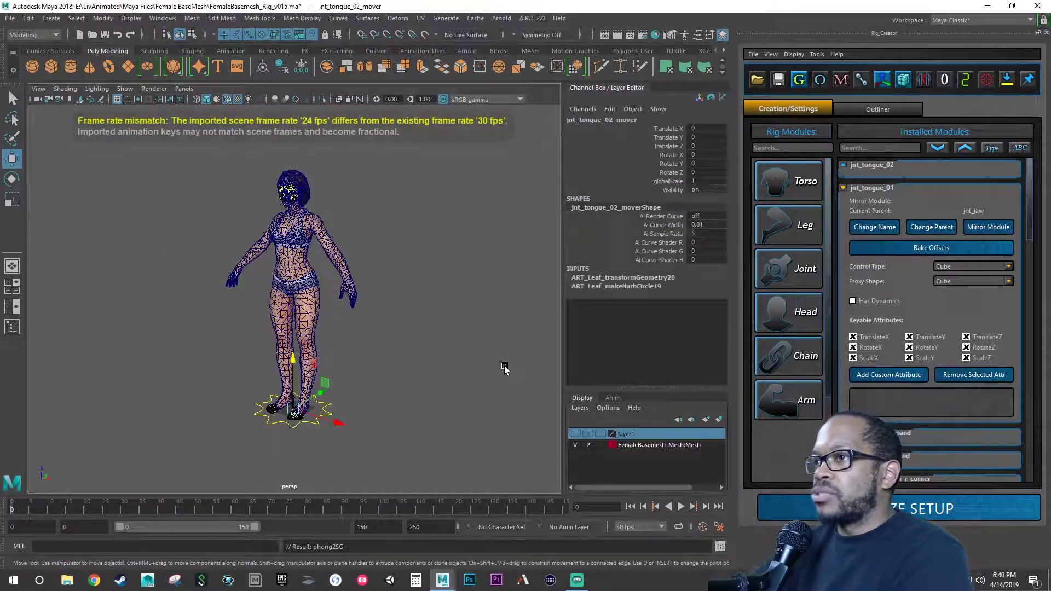
Move the jnt_tongue_02 mover up from the feet to beside the head, at about Translate X 202 and Translate Z 1503.
{"action": "left_click_drag", "start_coordinate": [327, 395], "coordinate": [405, 199], "text": "alt"}
{"action": "right_click_drag", "start_coordinate": [405, 199], "coordinate": [385, 340], "text": "alt"}
{"action": "left_click_drag", "start_coordinate": [384, 340], "coordinate": [196, 123], "text": "alt"}
{"action": "middle_click_drag", "start_coordinate": [235, 217], "coordinate": [424, 322], "text": "alt"}
{"action": "right_click_drag", "start_coordinate": [328, 298], "coordinate": [343, 309], "text": "alt"}
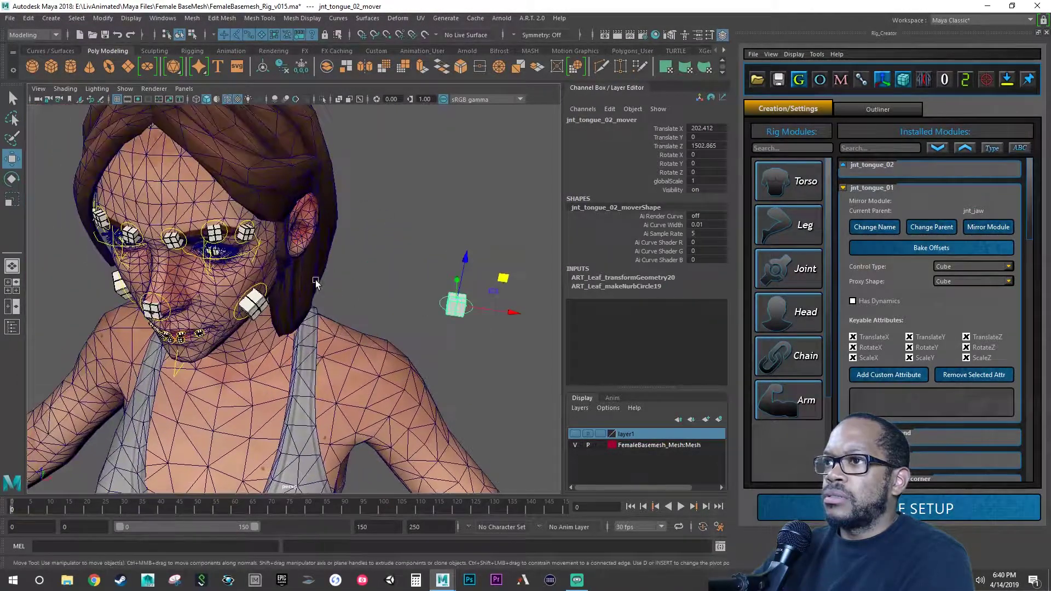
Show the perspective view in wireframe, select the jnt_tongue_01 mover inside the head and snip its transform values with Snipping Tool.
{"action": "left_click", "coordinate": [196, 99]}
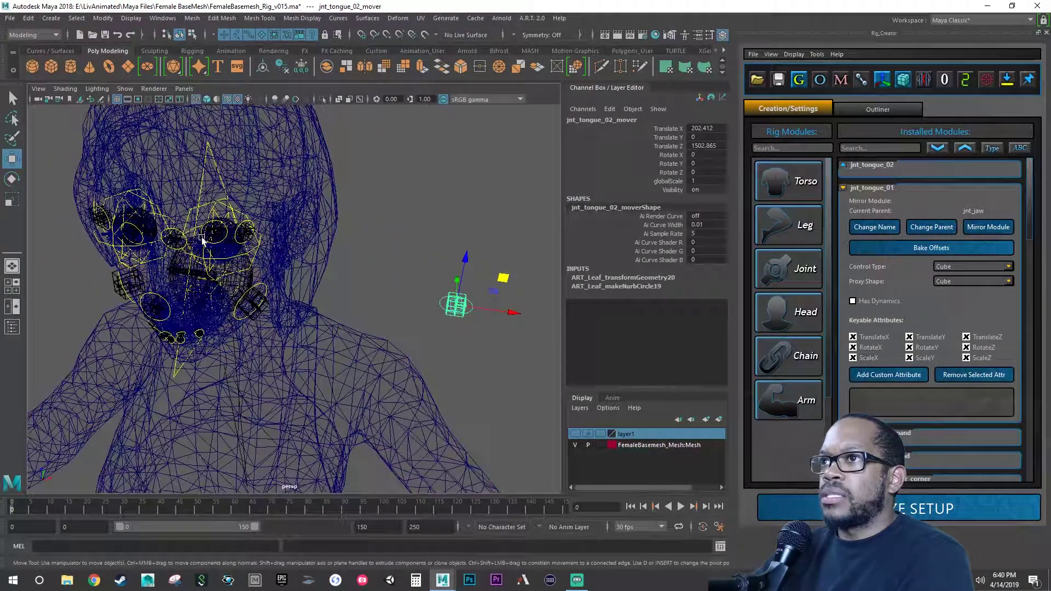
{"action": "scroll", "coordinate": [186, 285], "scroll_direction": "up", "scroll_amount": 5}
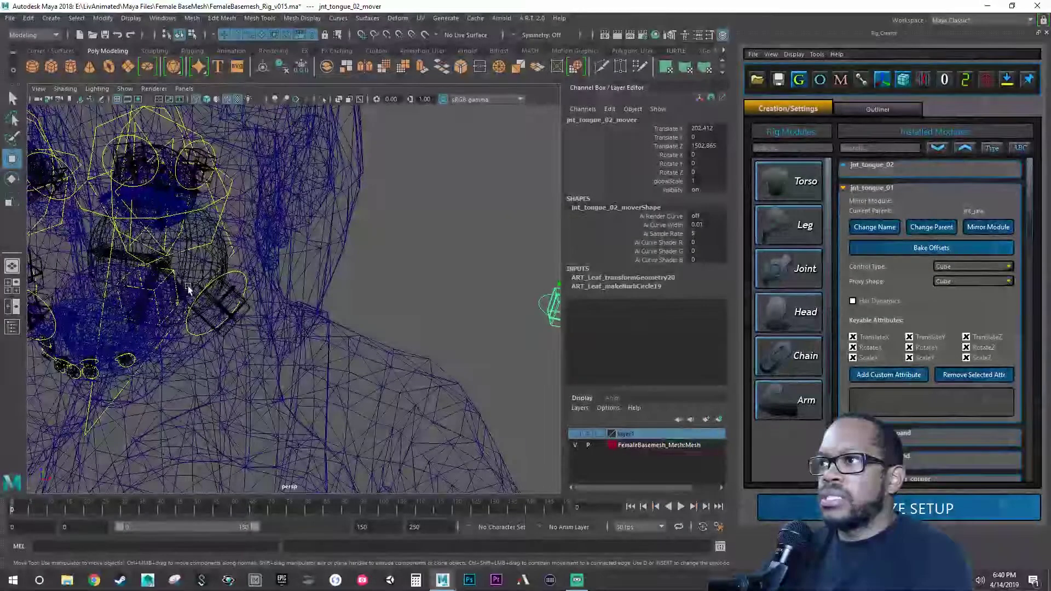
{"action": "scroll", "coordinate": [188, 289], "scroll_direction": "down", "scroll_amount": 4}
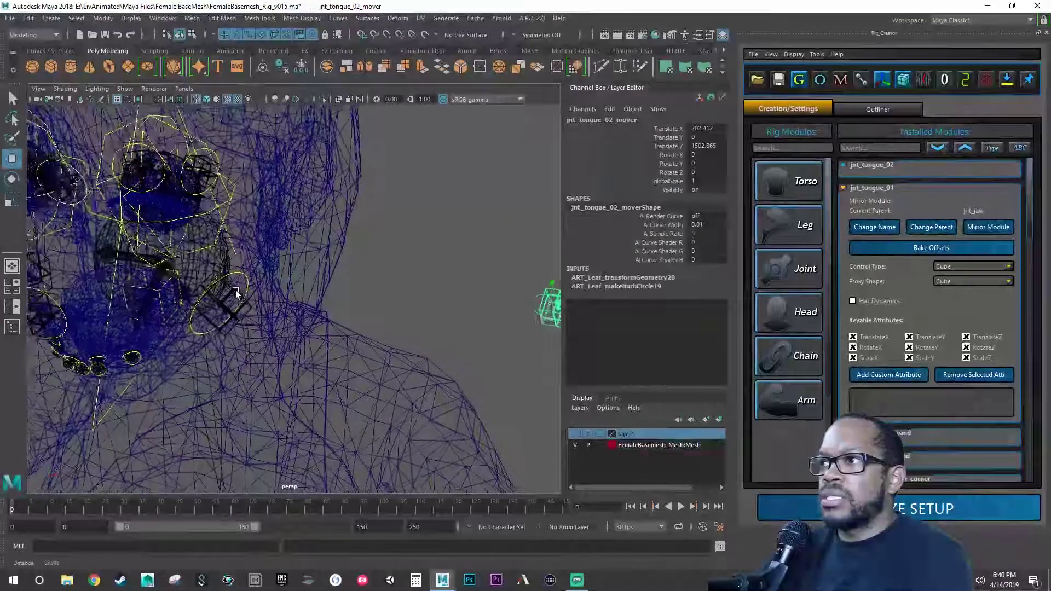
{"action": "left_click", "coordinate": [178, 291]}
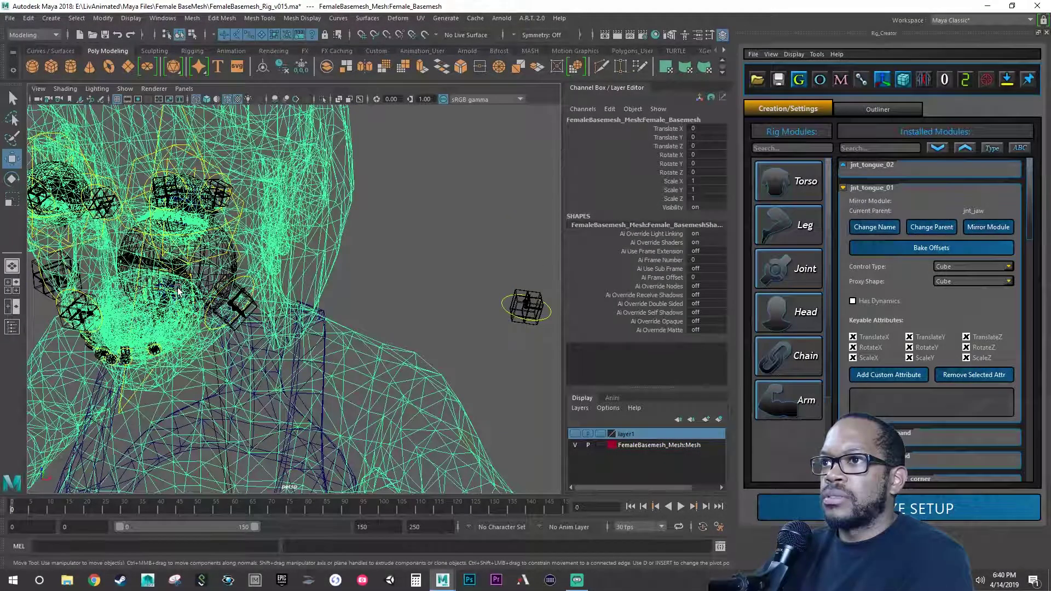
{"action": "left_click_drag", "start_coordinate": [156, 291], "coordinate": [307, 299], "text": "alt"}
{"action": "left_click", "coordinate": [345, 277]}
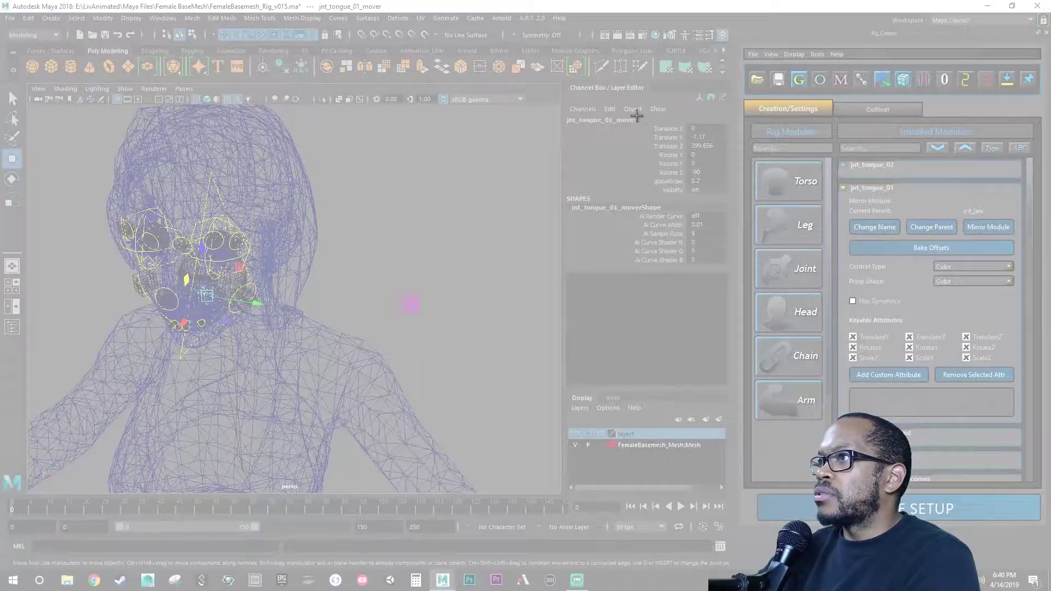
{"action": "left_click_drag", "start_coordinate": [637, 115], "coordinate": [737, 210]}
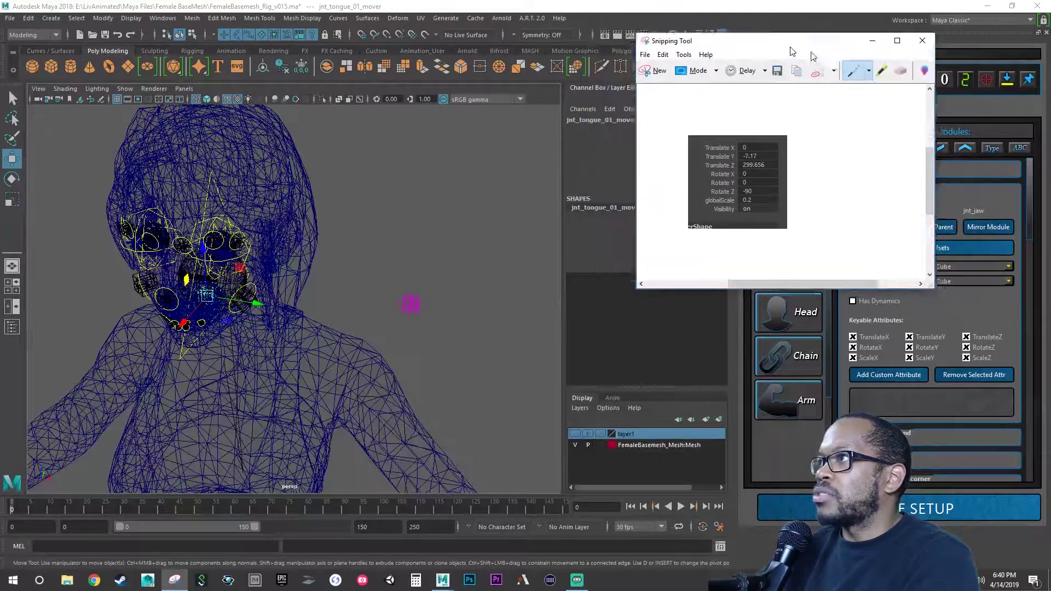
{"action": "left_click", "coordinate": [922, 40]}
Set the jnt_tongue_02 mover's Translate X to 0, Translate Y to -7.17 and Translate Z to 299.656.
{"action": "left_click", "coordinate": [425, 303]}
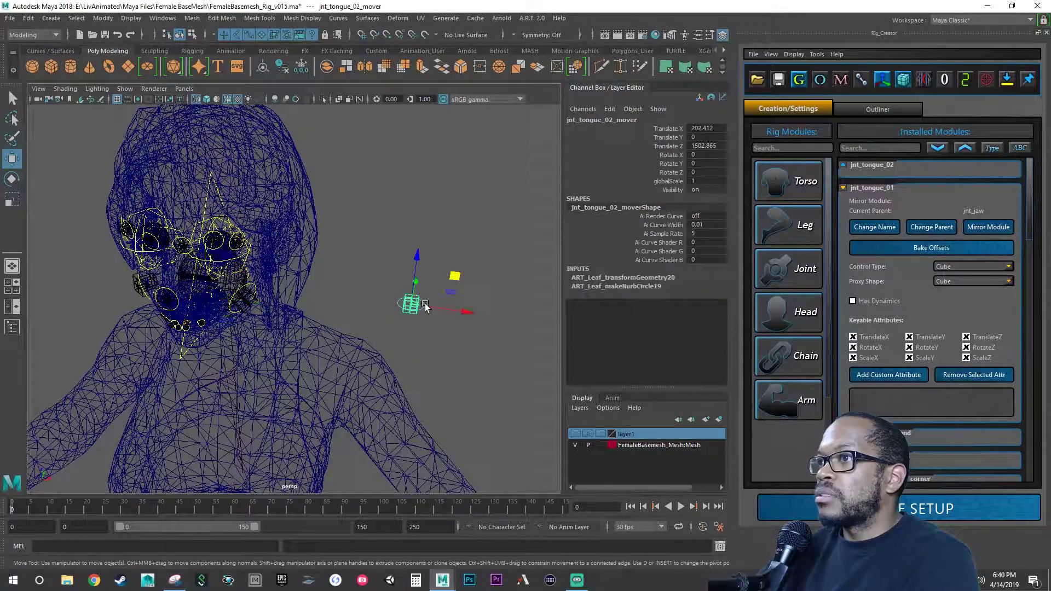
{"action": "double_click", "coordinate": [728, 128]}
{"action": "type", "text": "0"}
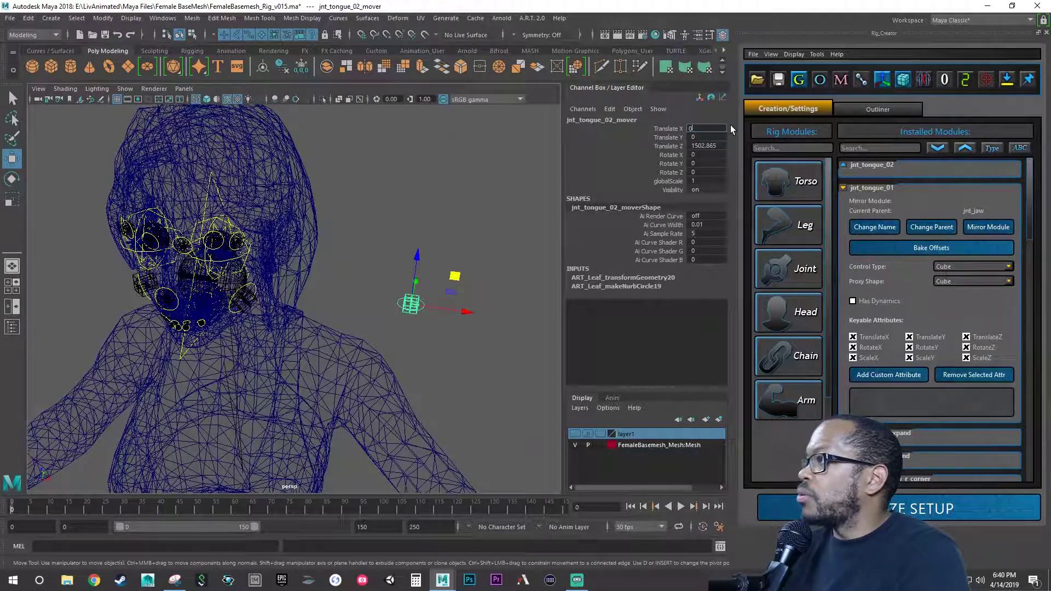
{"action": "key", "text": "Tab"}
{"action": "type", "text": "-7"}
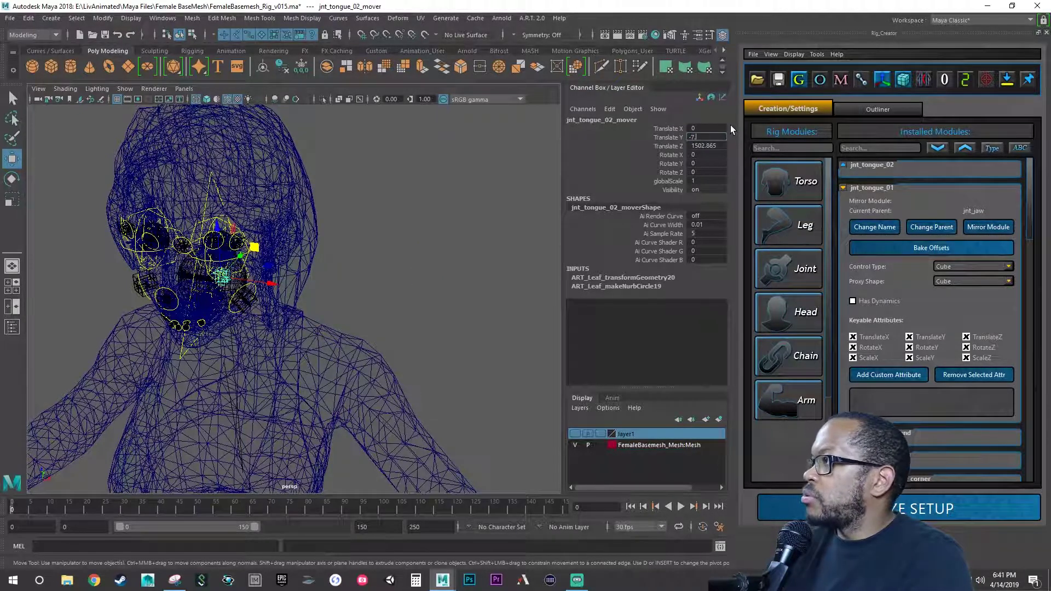
{"action": "type", "text": ".17"}
{"action": "key", "text": "Tab"}
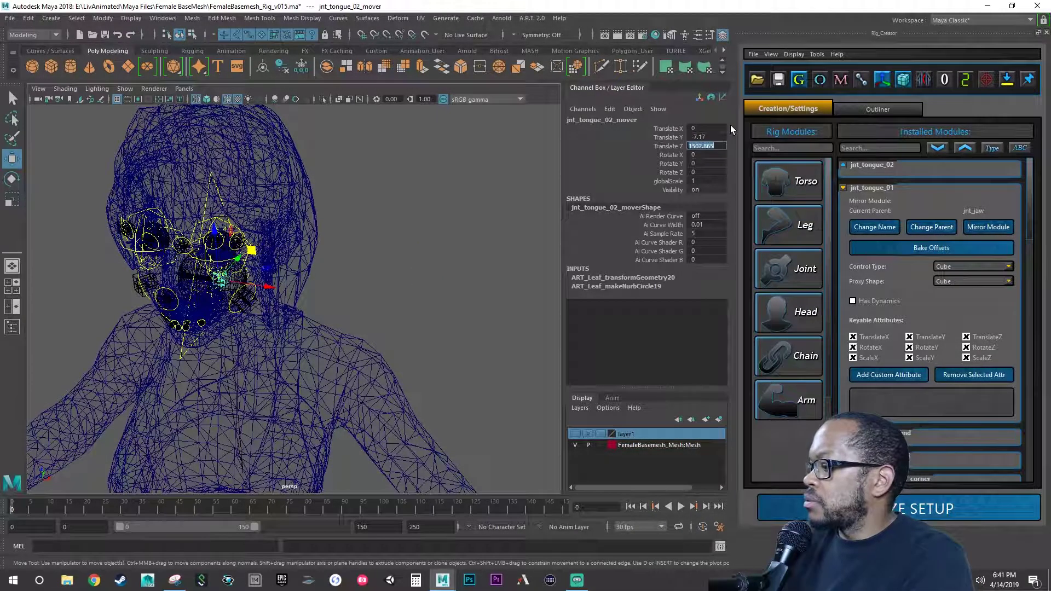
{"action": "type", "text": "299."}
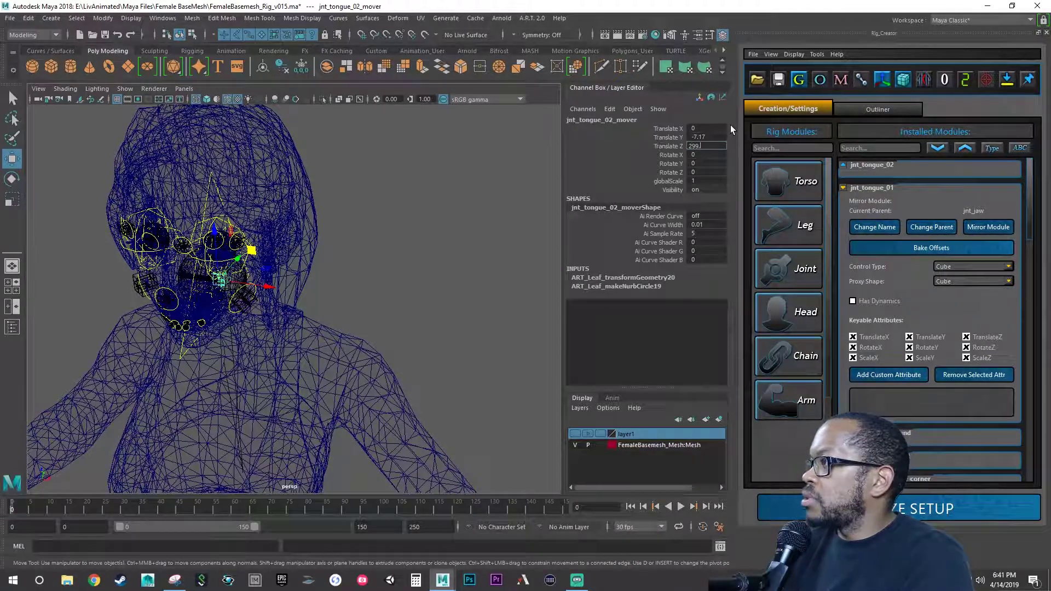
{"action": "type", "text": "656"}
Set the jnt_tongue_02 mover's Rotate Z to -90.
{"action": "key", "text": "Tab"}
{"action": "key", "text": "Tab"}
{"action": "key", "text": "Tab"}
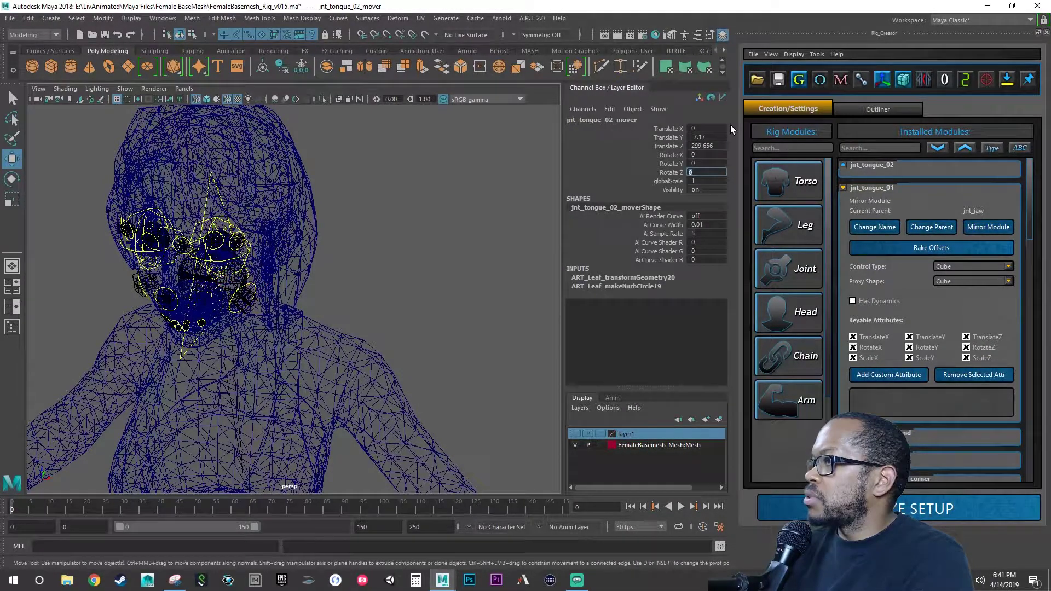
{"action": "type", "text": "-90"}
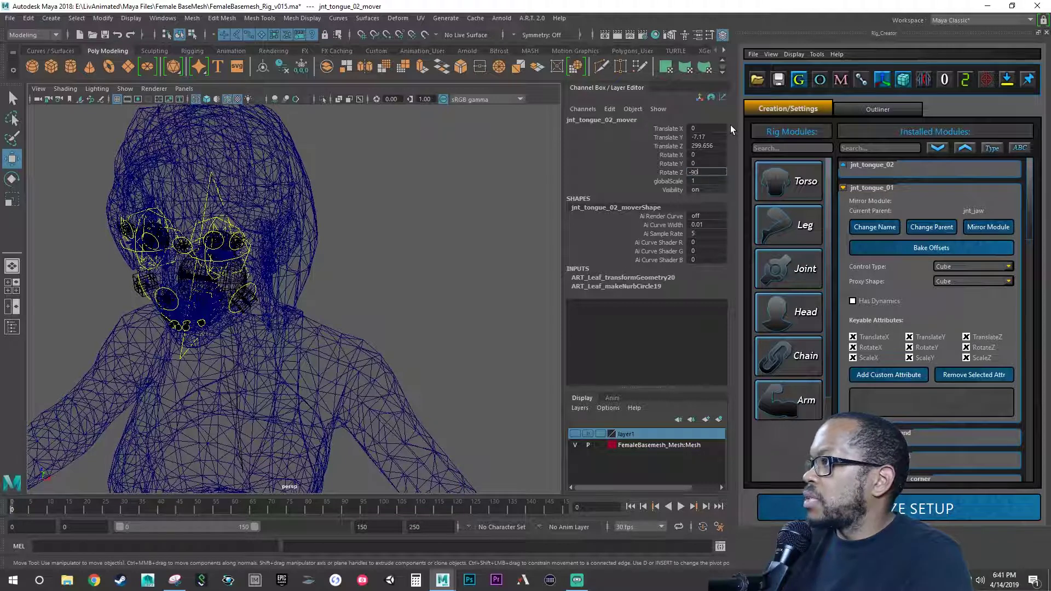
{"action": "key", "text": "Tab"}
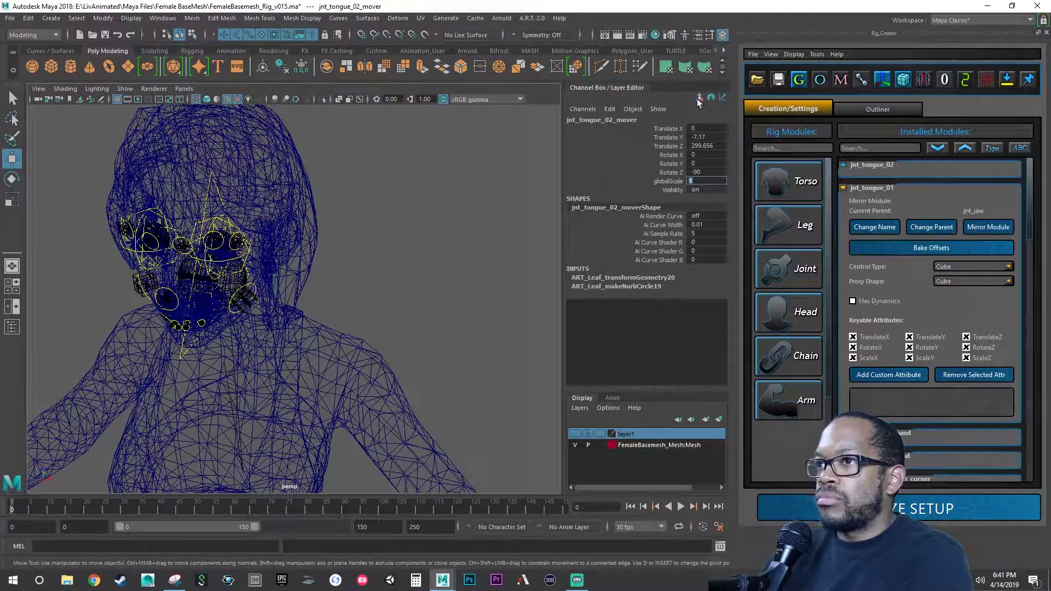
Raise the jnt_tongue_02 mover from between the lower legs to the back of the jaw, at about Translate Z 1484.
{"action": "left_click_drag", "start_coordinate": [368, 258], "coordinate": [376, 265], "text": "alt"}
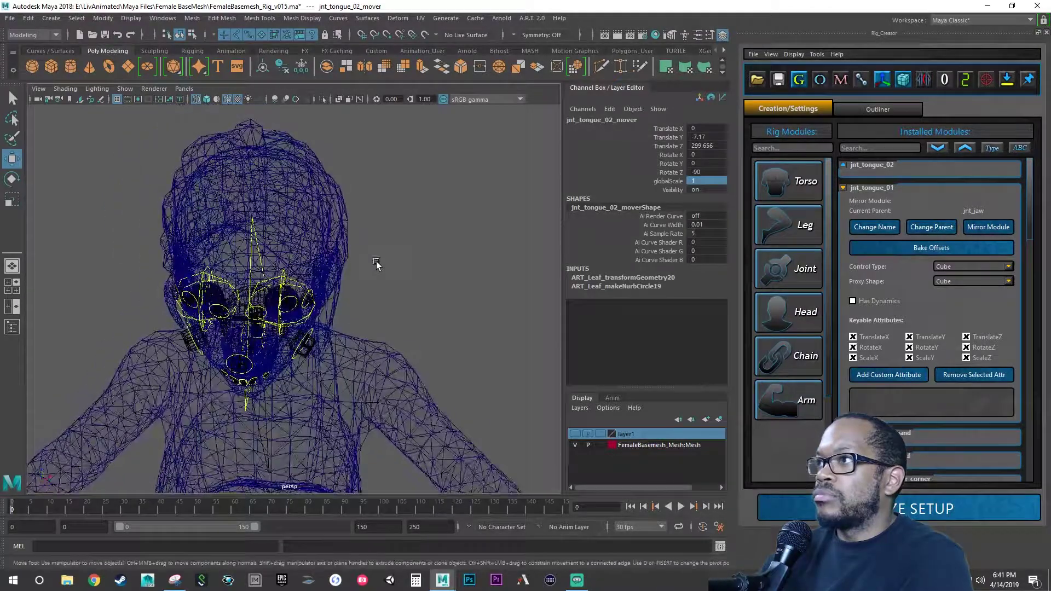
{"action": "right_click_drag", "start_coordinate": [346, 271], "coordinate": [414, 265], "text": "alt"}
{"action": "key", "text": "f"}
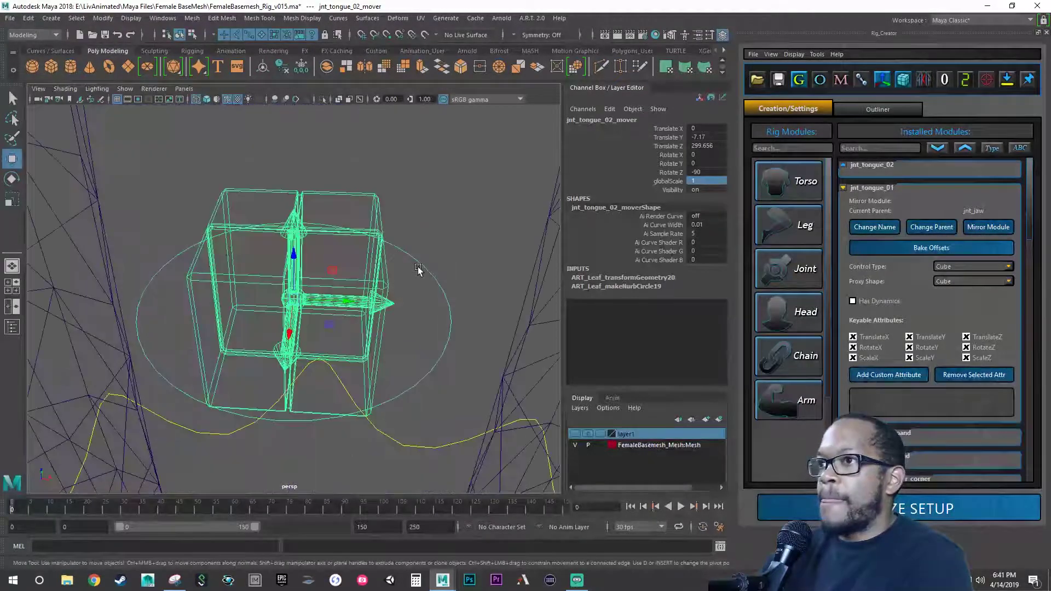
{"action": "right_click_drag", "start_coordinate": [449, 294], "coordinate": [275, 296], "text": "alt"}
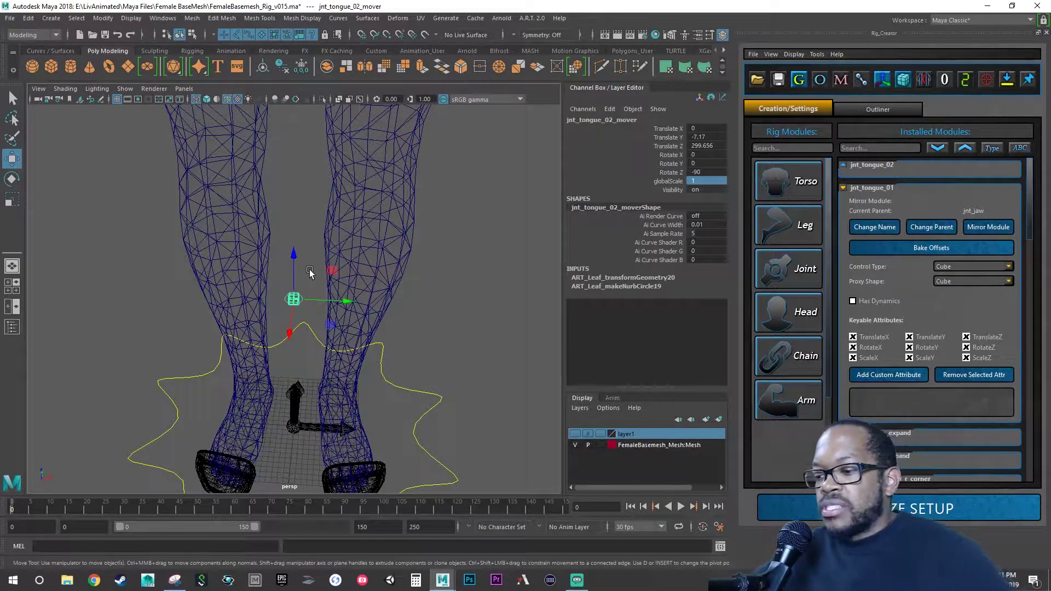
{"action": "left_click_drag", "start_coordinate": [306, 316], "coordinate": [219, 307], "text": "alt"}
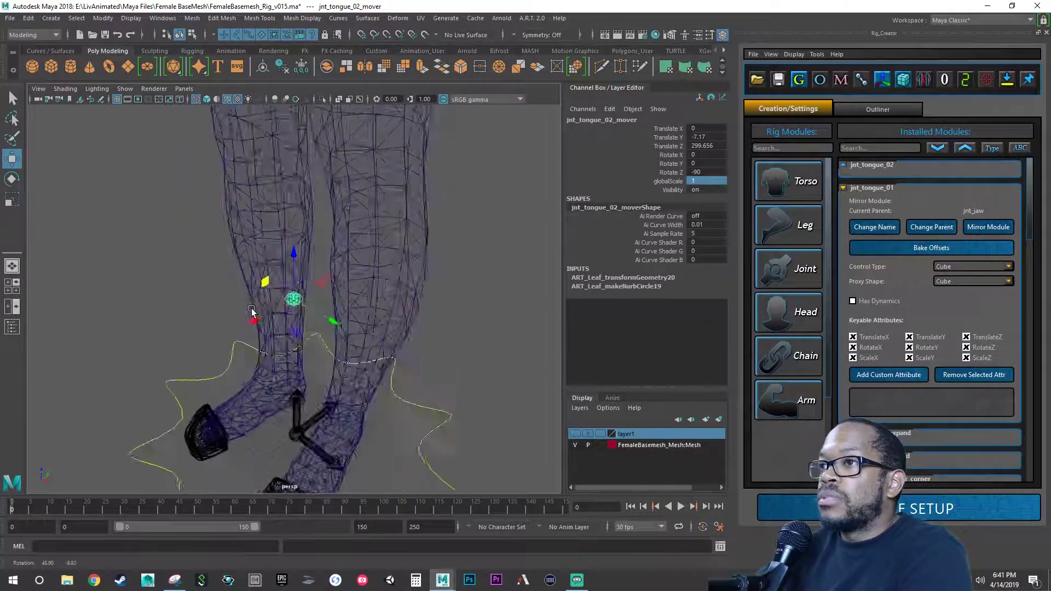
{"action": "scroll", "coordinate": [180, 304], "scroll_direction": "down", "scroll_amount": 4}
{"action": "left_click_drag", "start_coordinate": [287, 264], "coordinate": [287, 115]}
{"action": "scroll", "coordinate": [377, 344], "scroll_direction": "down", "scroll_amount": 3}
{"action": "scroll", "coordinate": [345, 275], "scroll_direction": "up", "scroll_amount": 2}
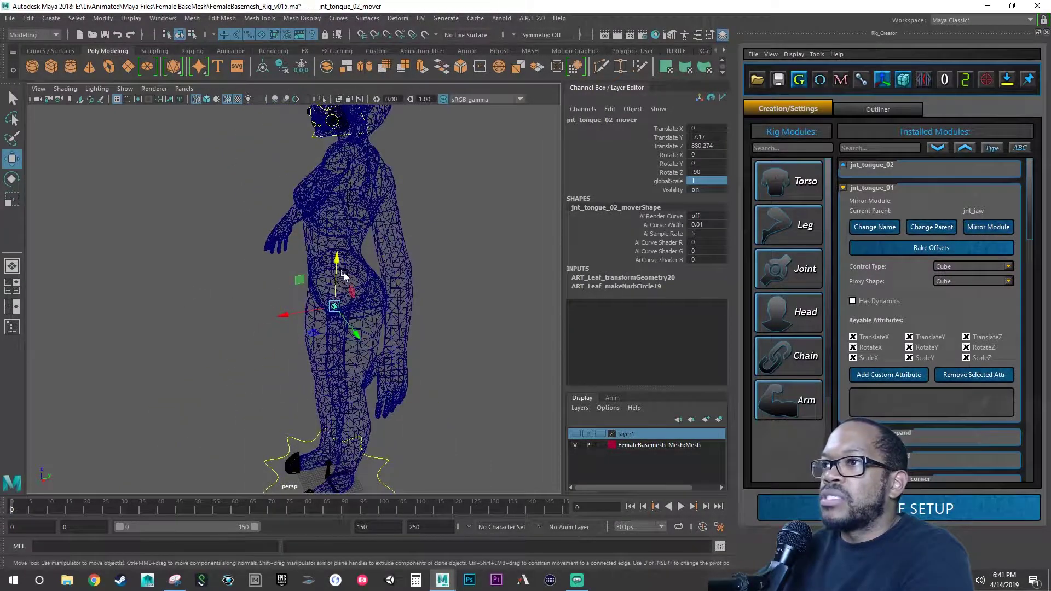
{"action": "left_click_drag", "start_coordinate": [344, 276], "coordinate": [359, 136]}
In the wireframe top view, move the jnt_tongue_02 mover forward past the first tongue joint, to about Translate Y -56.
{"action": "key", "text": "f"}
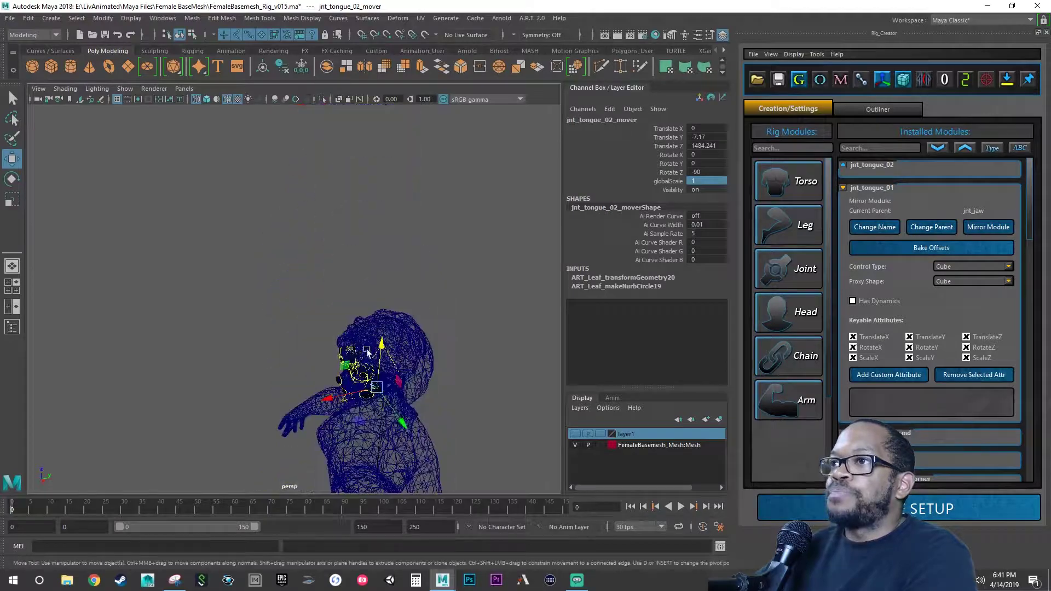
{"action": "scroll", "coordinate": [337, 304], "scroll_direction": "up", "scroll_amount": 3}
{"action": "right_click_drag", "start_coordinate": [337, 304], "coordinate": [342, 302], "text": "alt"}
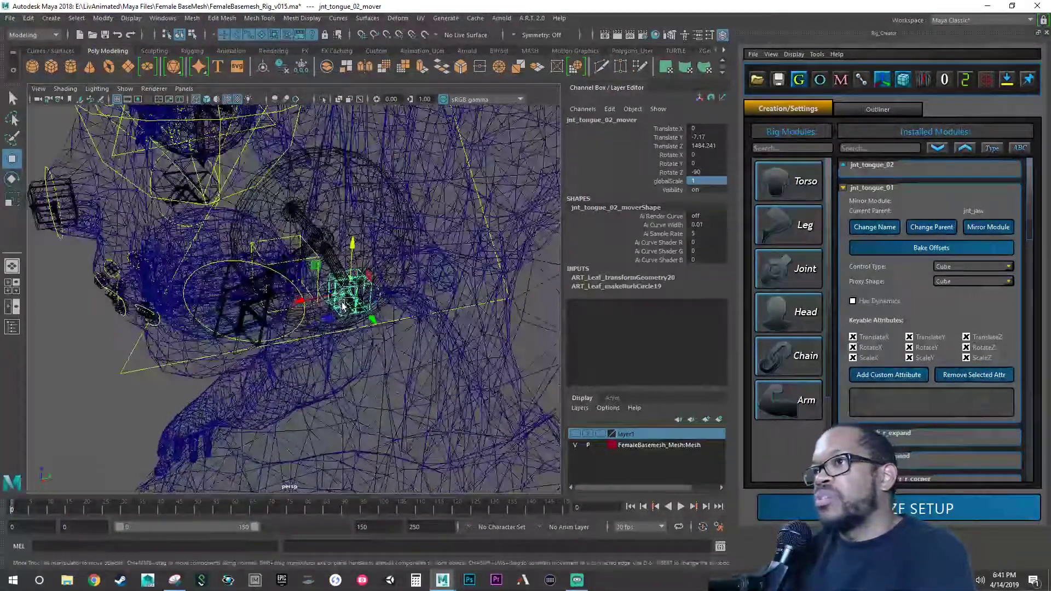
{"action": "left_click_drag", "start_coordinate": [302, 324], "coordinate": [372, 353], "text": "alt"}
{"action": "key", "text": "f"}
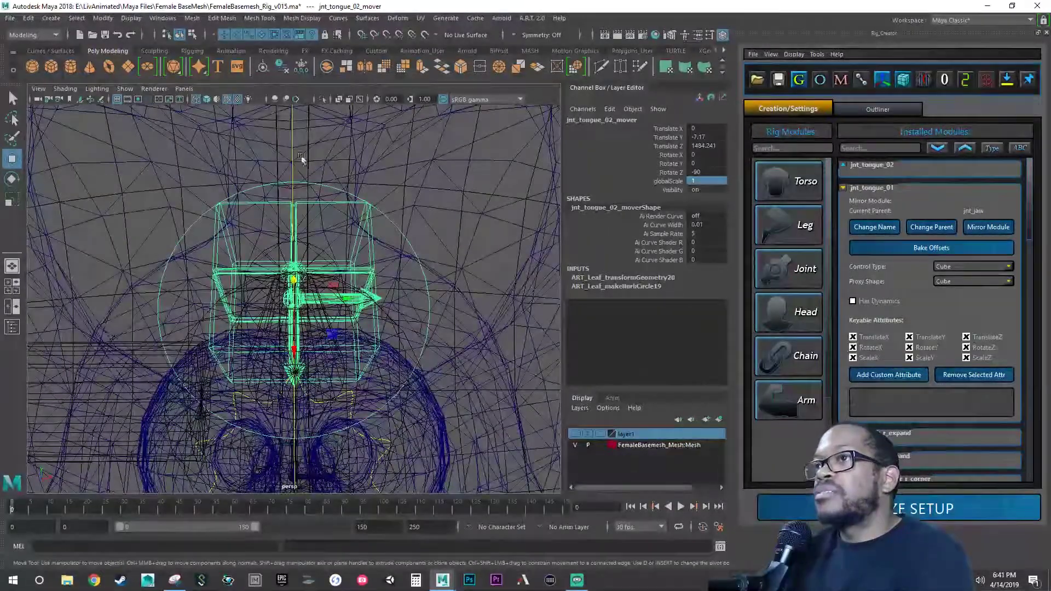
{"action": "key", "text": "space"}
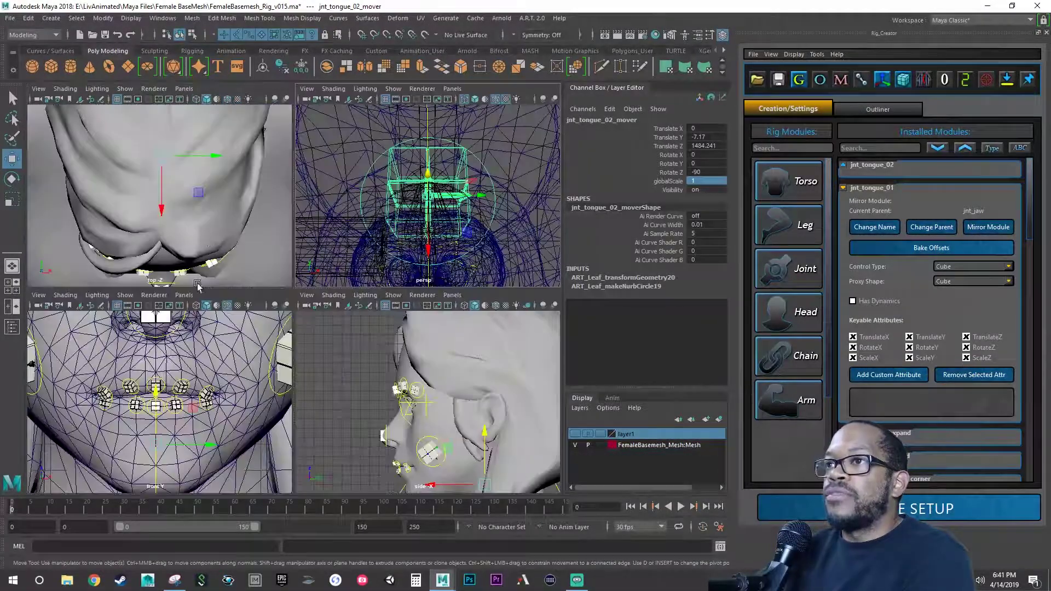
{"action": "key", "text": "space"}
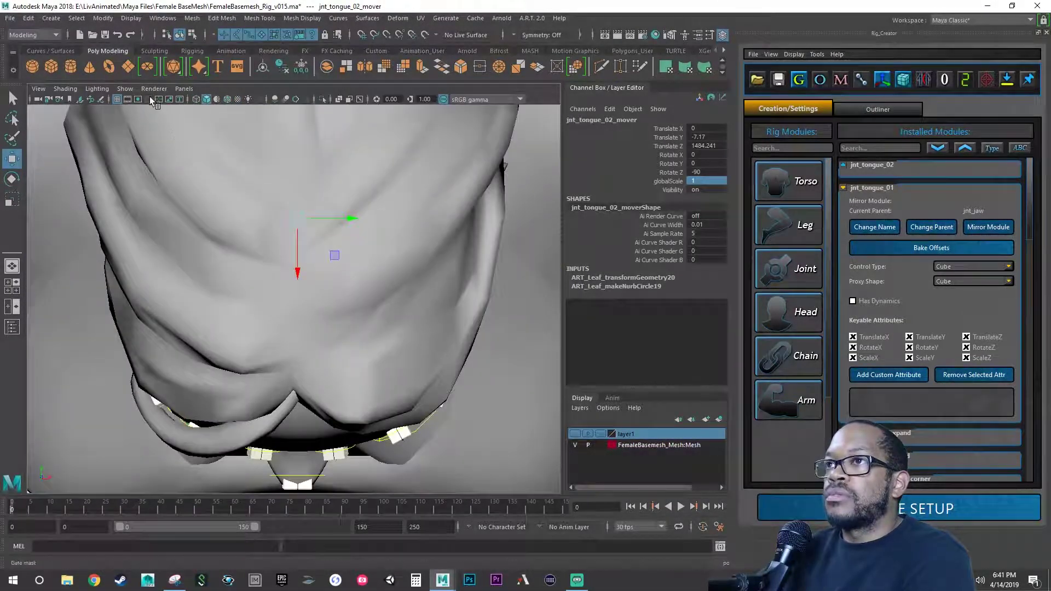
{"action": "left_click", "coordinate": [196, 99]}
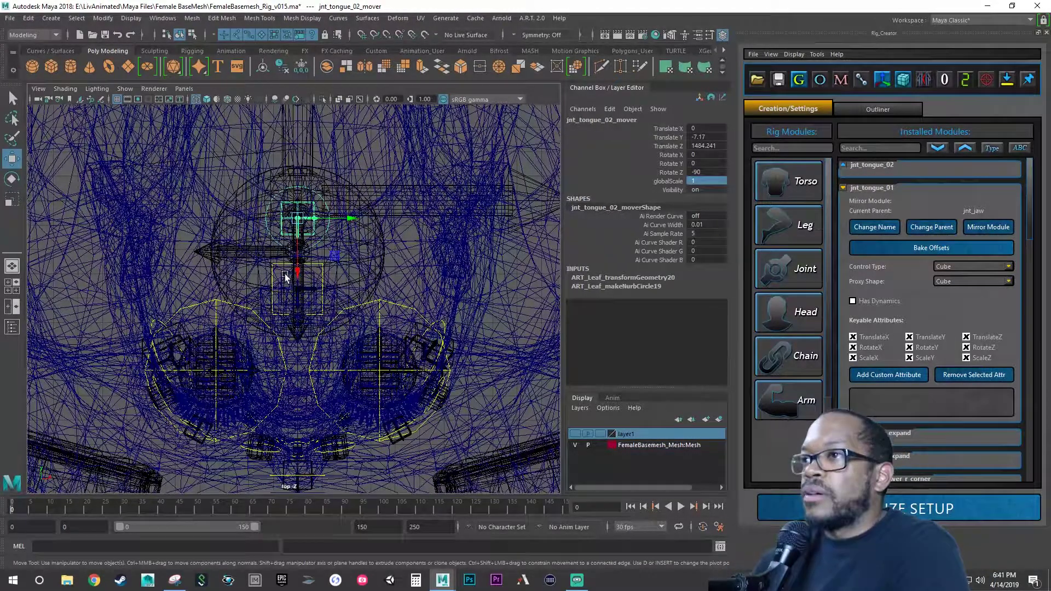
{"action": "scroll", "coordinate": [317, 258], "scroll_direction": "up", "scroll_amount": 5}
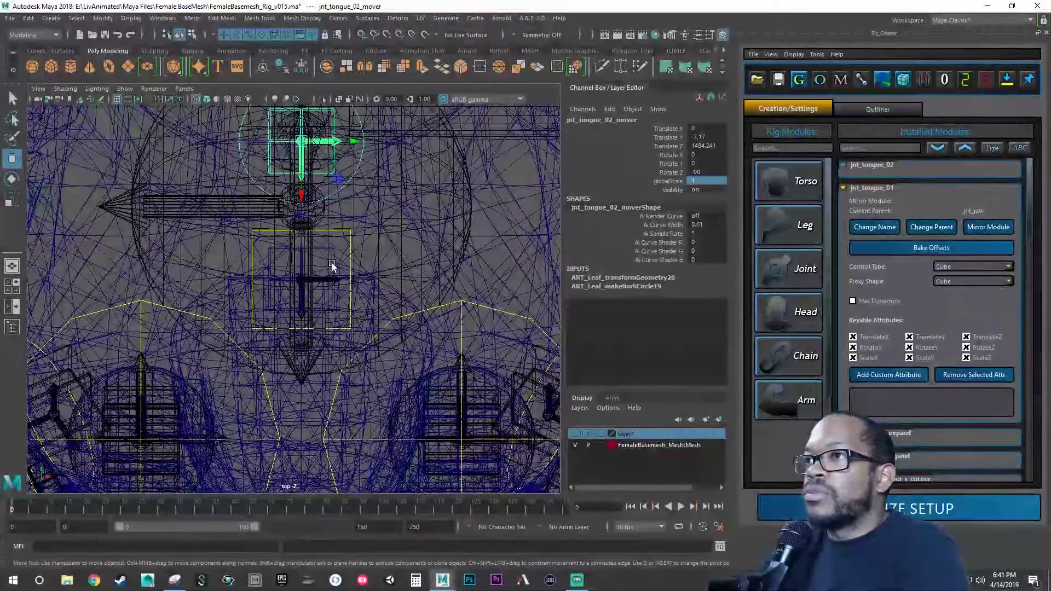
{"action": "middle_click_drag", "start_coordinate": [331, 263], "coordinate": [302, 427]}
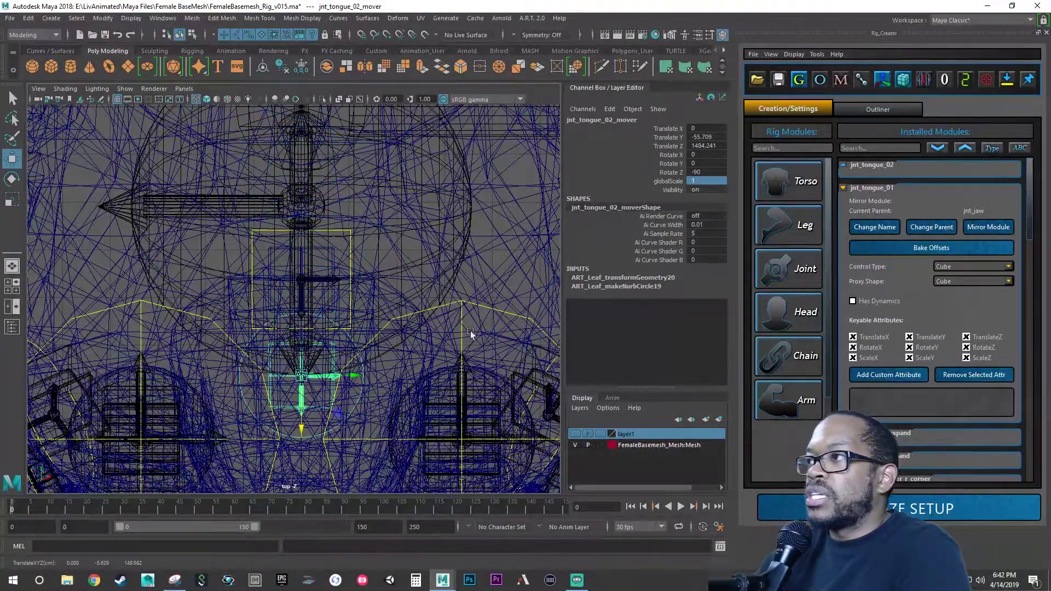
Expand the jnt_tongue_02 module's settings and set its Control Type to Cube.
{"action": "left_click", "coordinate": [843, 163]}
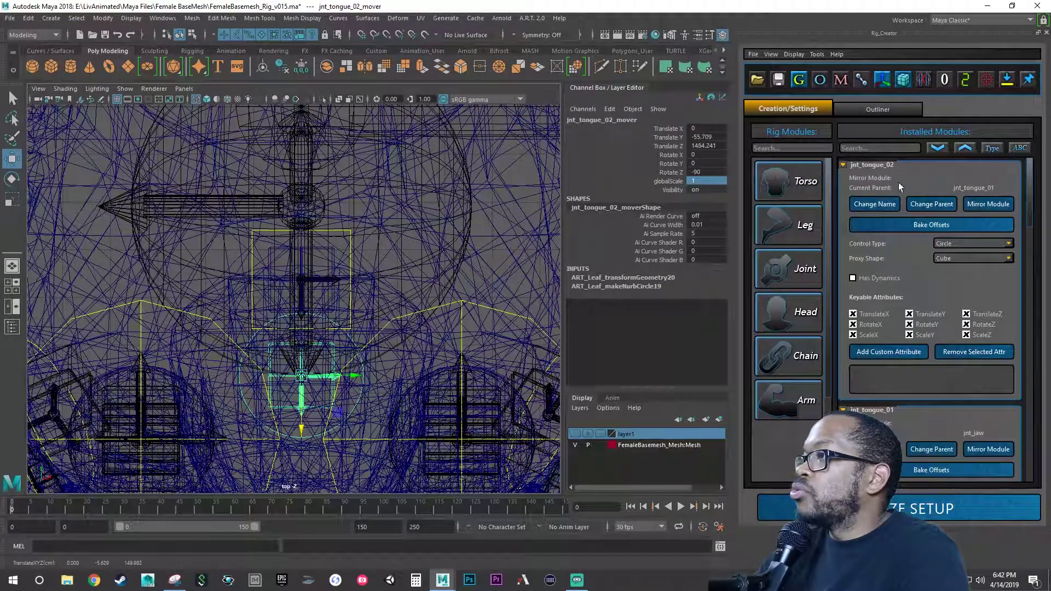
{"action": "left_click", "coordinate": [970, 243]}
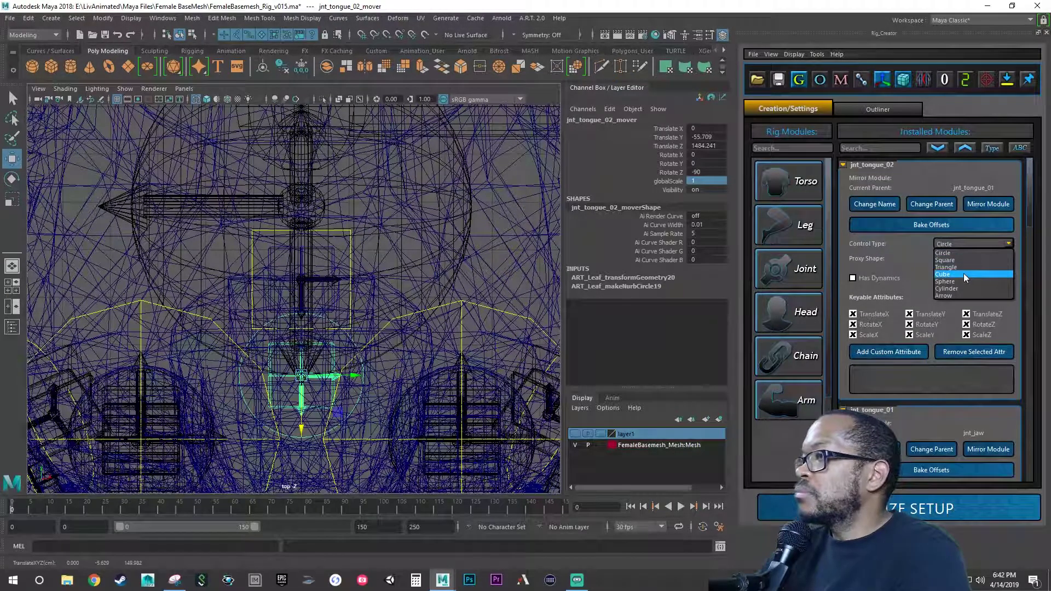
{"action": "left_click", "coordinate": [963, 274]}
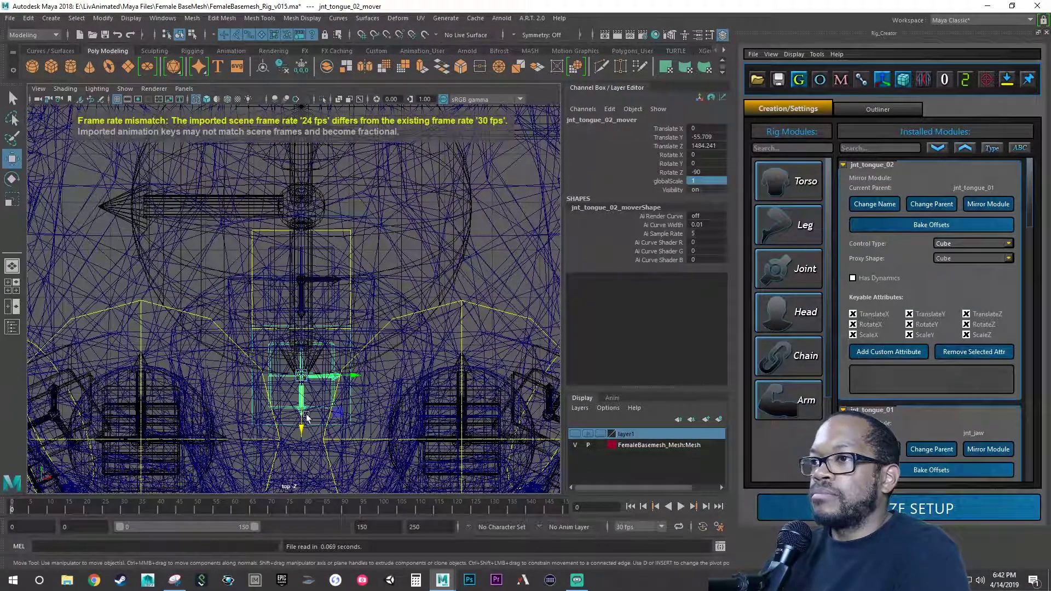
Move the jnt_tongue_02 mover further forward in the top view to about Translate Y -64.5, and deselect it.
{"action": "right_click_drag", "start_coordinate": [307, 417], "coordinate": [347, 384], "text": "alt"}
{"action": "middle_click_drag", "start_coordinate": [348, 383], "coordinate": [349, 262], "text": "alt"}
{"action": "right_click_drag", "start_coordinate": [272, 285], "coordinate": [316, 313], "text": "alt"}
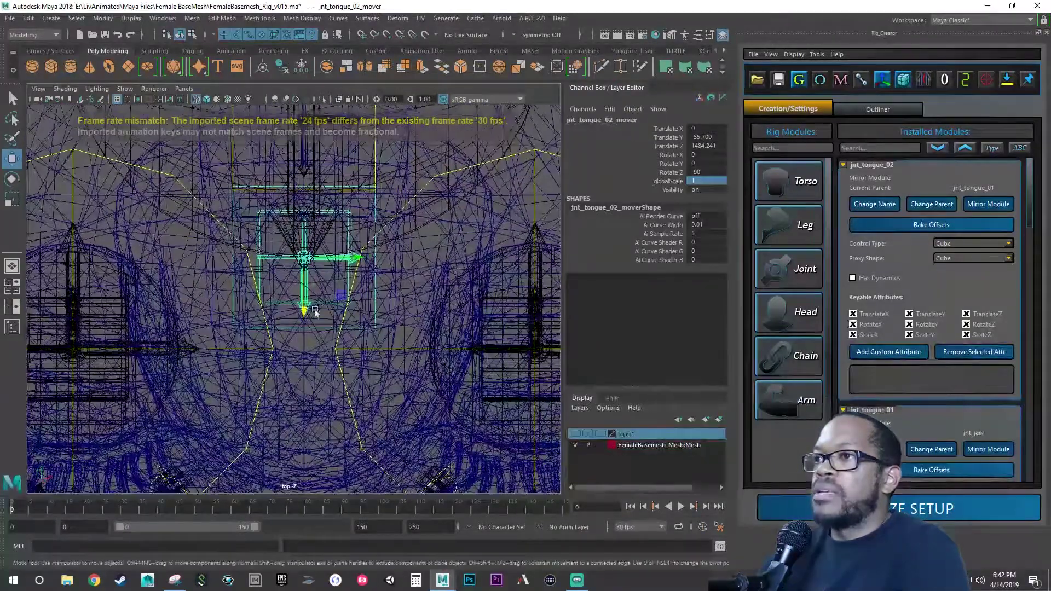
{"action": "left_click_drag", "start_coordinate": [316, 313], "coordinate": [307, 372]}
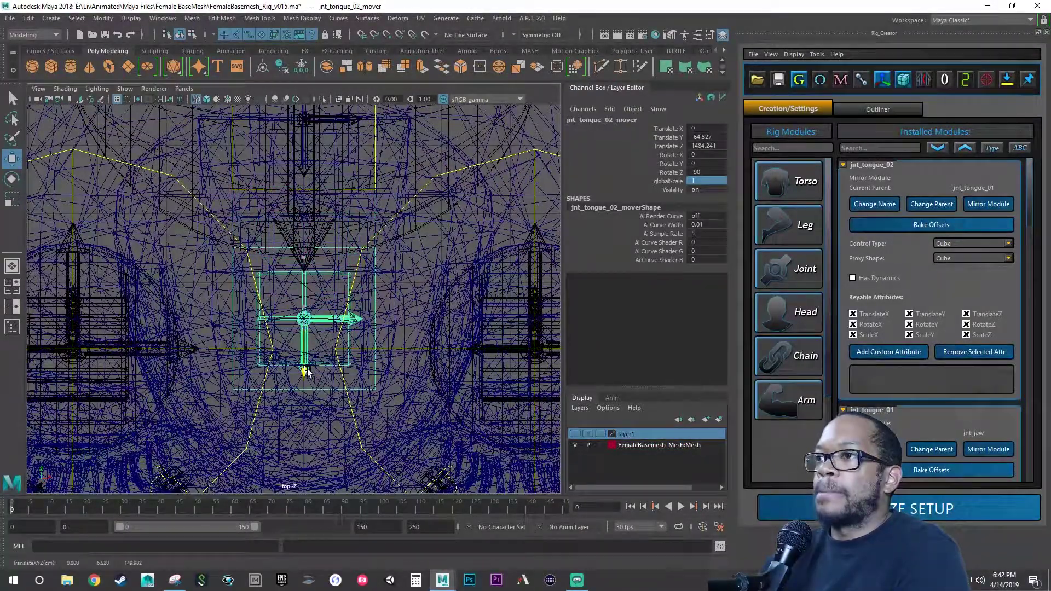
{"action": "right_click_drag", "start_coordinate": [308, 372], "coordinate": [445, 340], "text": "alt"}
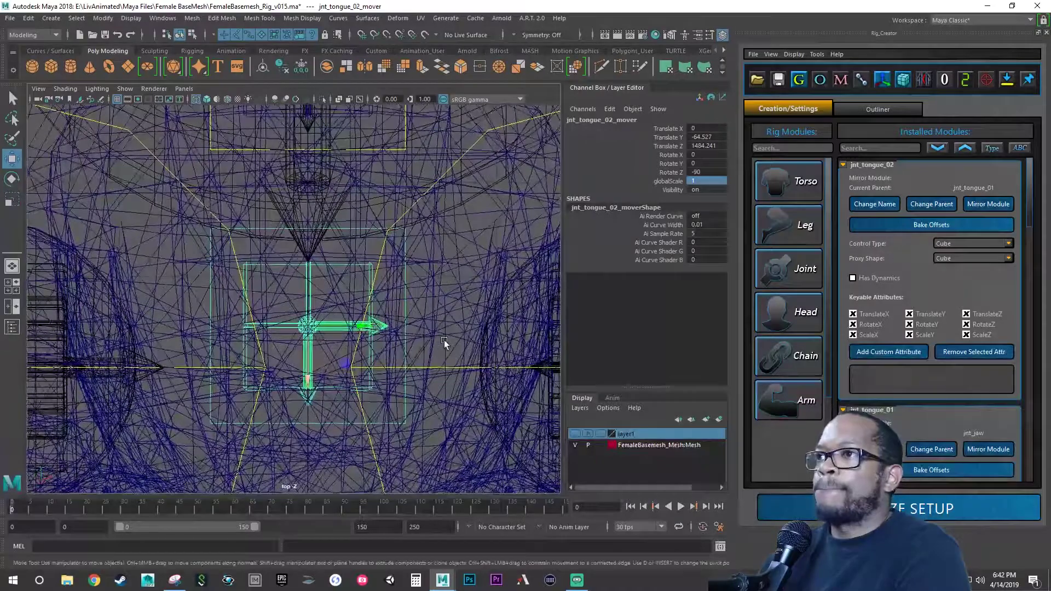
{"action": "left_click", "coordinate": [333, 198]}
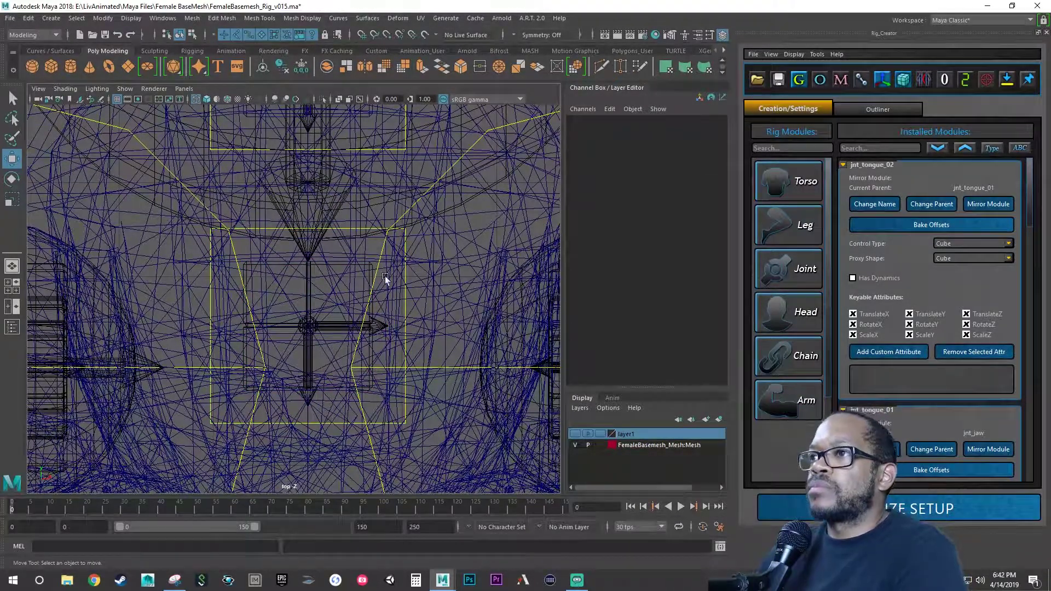
Select the jnt_tongue_02 mover in the perspective view and raise it to about Translate Z 1499.6.
{"action": "key", "text": "space"}
{"action": "key", "text": "space"}
{"action": "left_click_drag", "start_coordinate": [418, 289], "coordinate": [291, 272], "text": "alt"}
{"action": "left_click_drag", "start_coordinate": [363, 298], "coordinate": [270, 370], "text": "alt"}
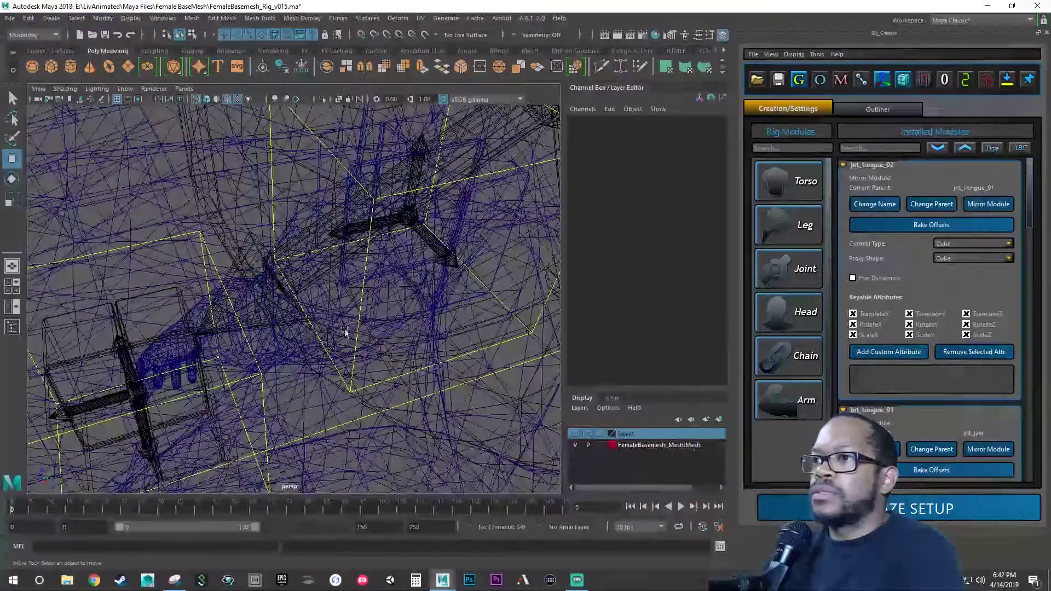
{"action": "left_click", "coordinate": [257, 375]}
{"action": "key", "text": "f"}
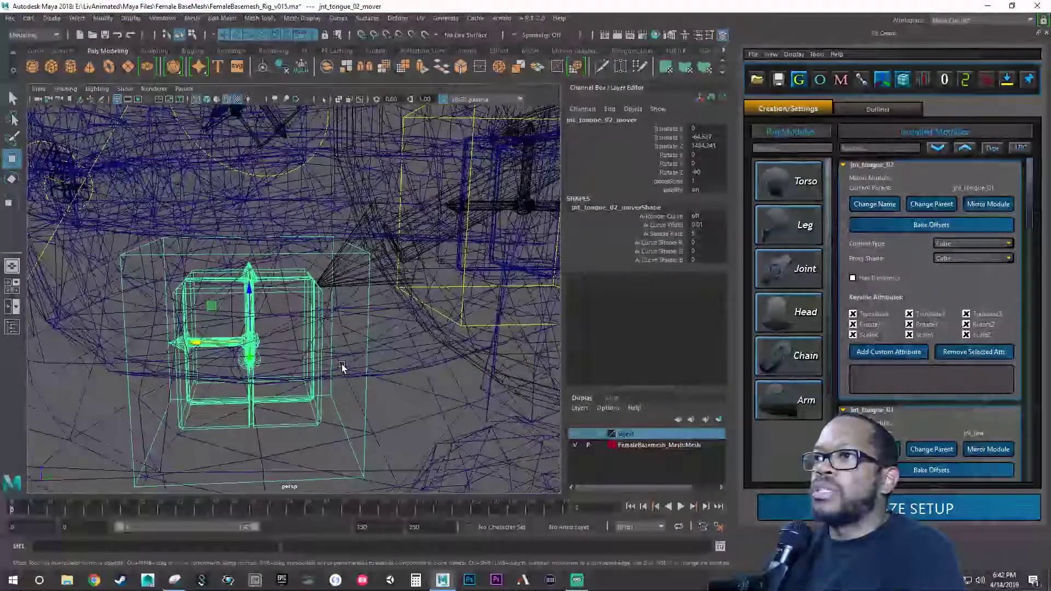
{"action": "left_click_drag", "start_coordinate": [247, 281], "coordinate": [250, 144]}
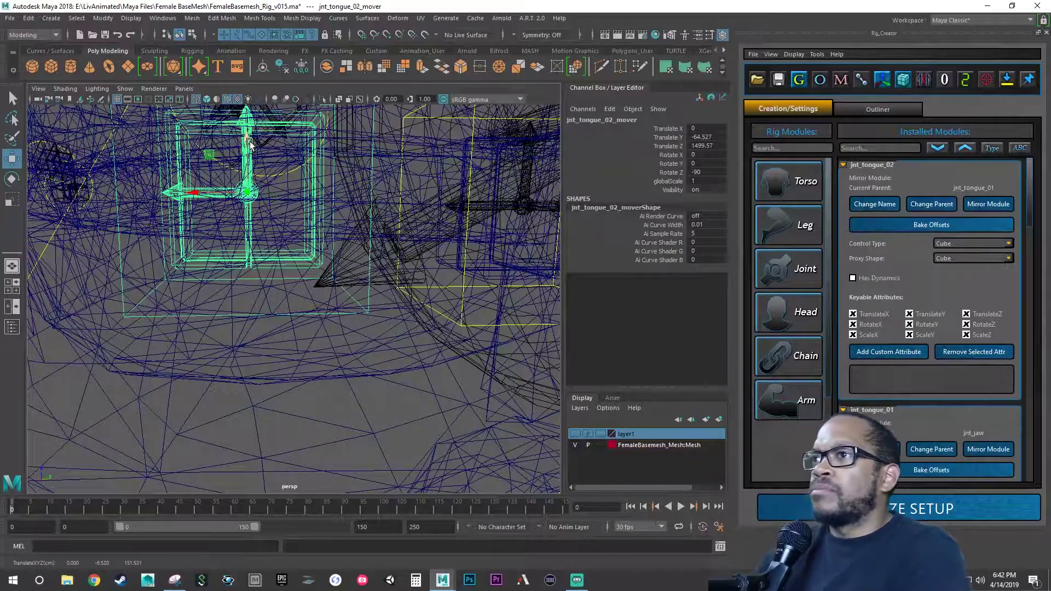
Move the jnt_tongue_02 mover back to about Translate Y -61.4 and lower it slightly to about Translate Z 1498.9.
{"action": "right_click_drag", "start_coordinate": [218, 179], "coordinate": [259, 203], "text": "alt"}
{"action": "middle_click_drag", "start_coordinate": [260, 203], "coordinate": [305, 246], "text": "alt"}
{"action": "left_click_drag", "start_coordinate": [304, 245], "coordinate": [230, 246], "text": "alt"}
{"action": "right_click_drag", "start_coordinate": [230, 246], "coordinate": [258, 244], "text": "alt"}
{"action": "left_click_drag", "start_coordinate": [258, 244], "coordinate": [268, 263], "text": "alt"}
{"action": "right_click_drag", "start_coordinate": [268, 263], "coordinate": [177, 238], "text": "alt"}
{"action": "left_click_drag", "start_coordinate": [171, 261], "coordinate": [406, 231]}
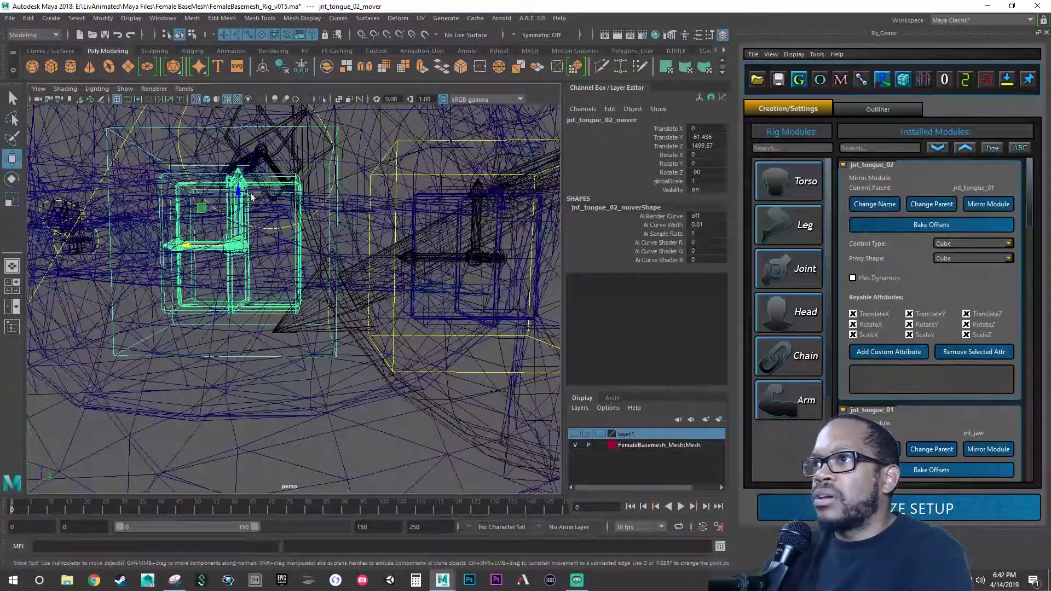
{"action": "left_click_drag", "start_coordinate": [240, 191], "coordinate": [240, 187]}
{"action": "right_click_drag", "start_coordinate": [330, 214], "coordinate": [352, 221], "text": "alt"}
{"action": "left_click_drag", "start_coordinate": [351, 222], "coordinate": [368, 225], "text": "alt"}
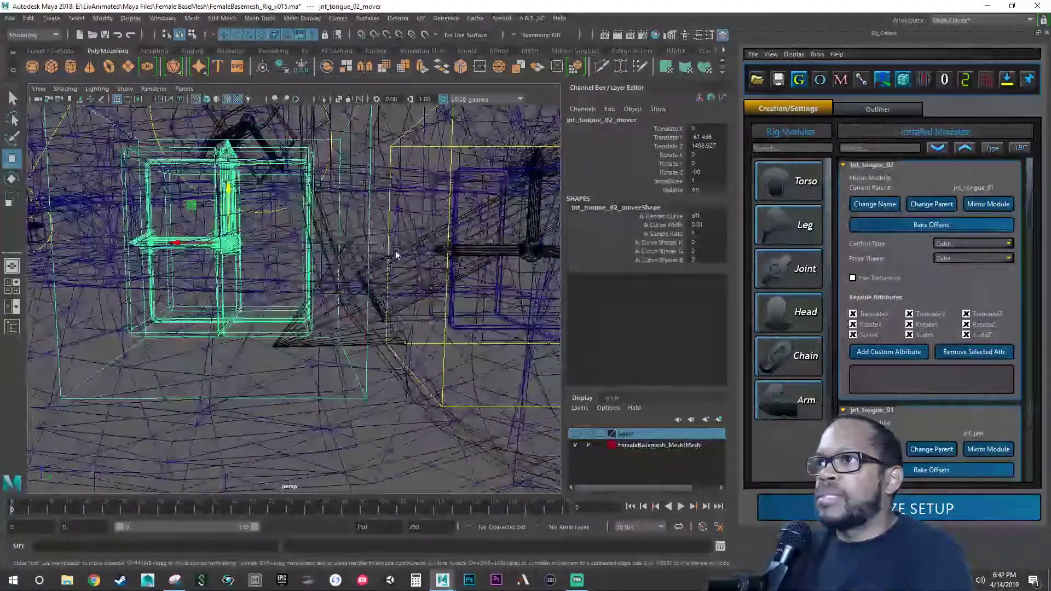
Display the side view in wireframe and examine how both tongue movers sit inside the mouth.
{"action": "key", "text": "space"}
{"action": "key", "text": "space"}
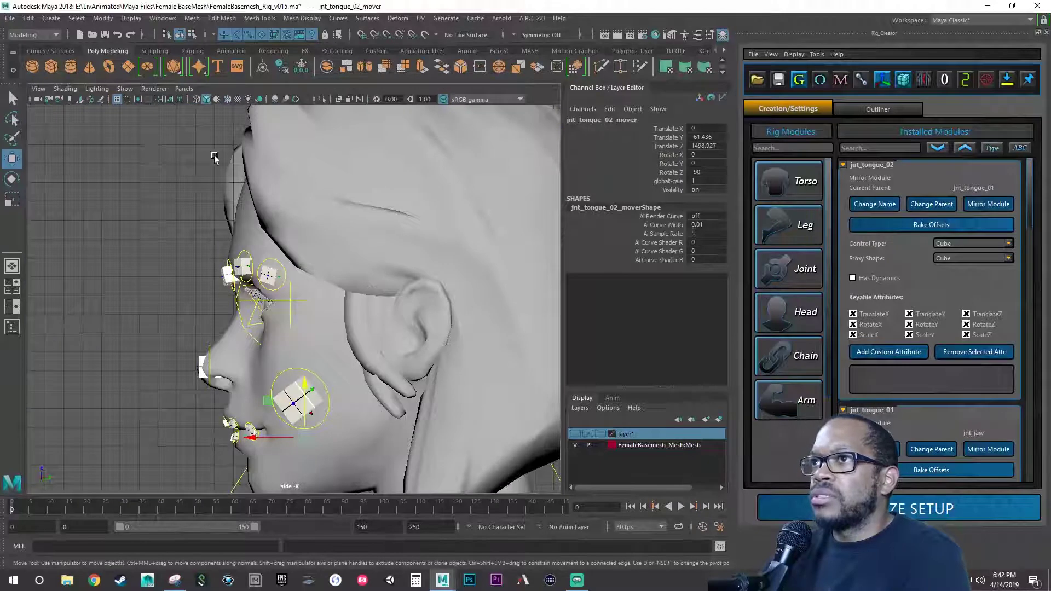
{"action": "left_click", "coordinate": [197, 101]}
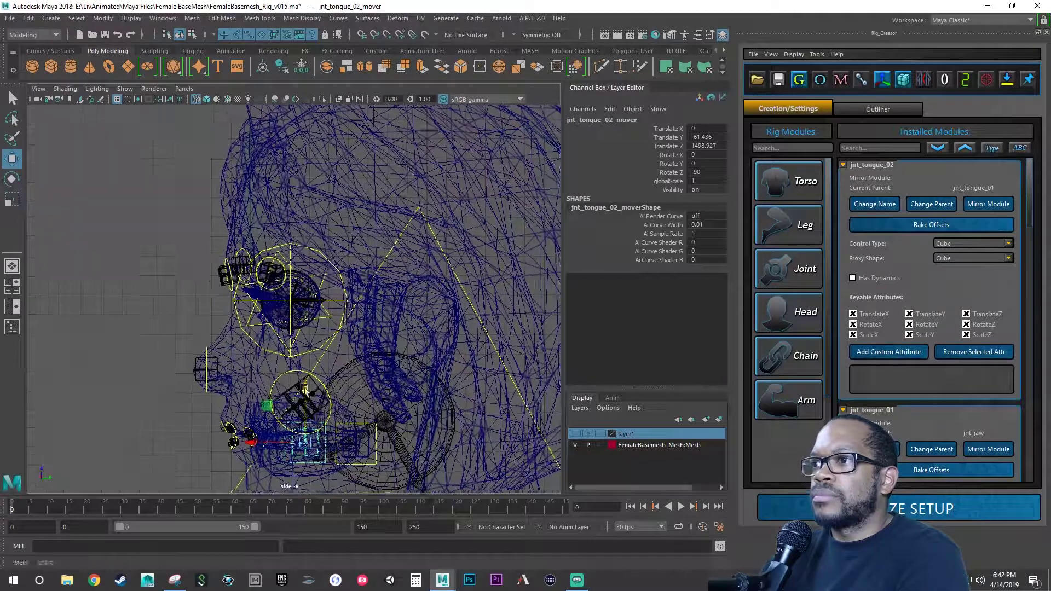
{"action": "middle_click_drag", "start_coordinate": [305, 390], "coordinate": [303, 276], "text": "alt"}
{"action": "right_click_drag", "start_coordinate": [318, 329], "coordinate": [437, 337], "text": "alt"}
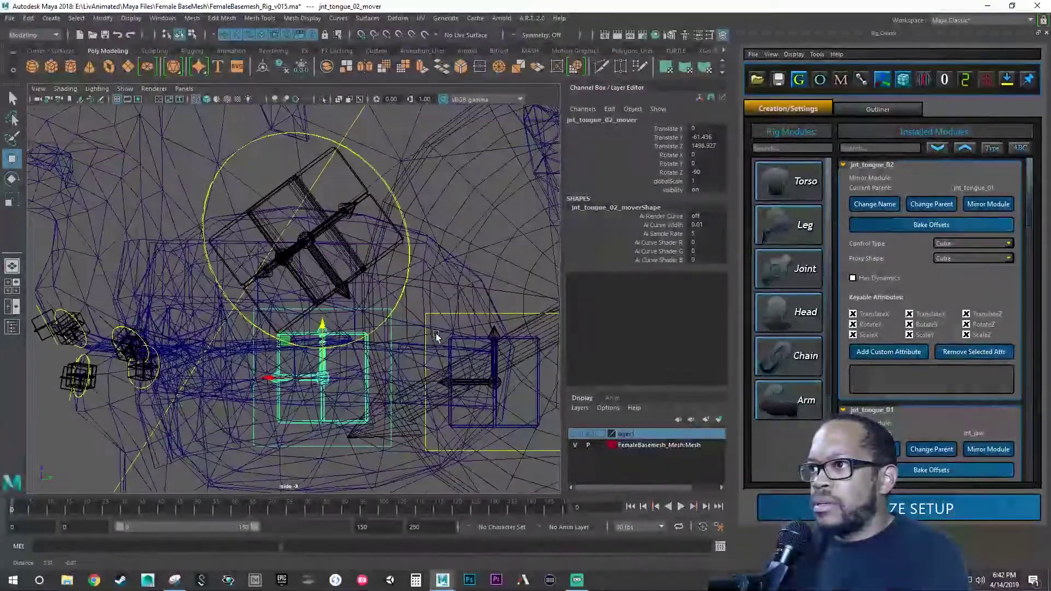
{"action": "middle_click_drag", "start_coordinate": [437, 337], "coordinate": [376, 322], "text": "alt"}
{"action": "right_click_drag", "start_coordinate": [377, 322], "coordinate": [362, 323], "text": "alt"}
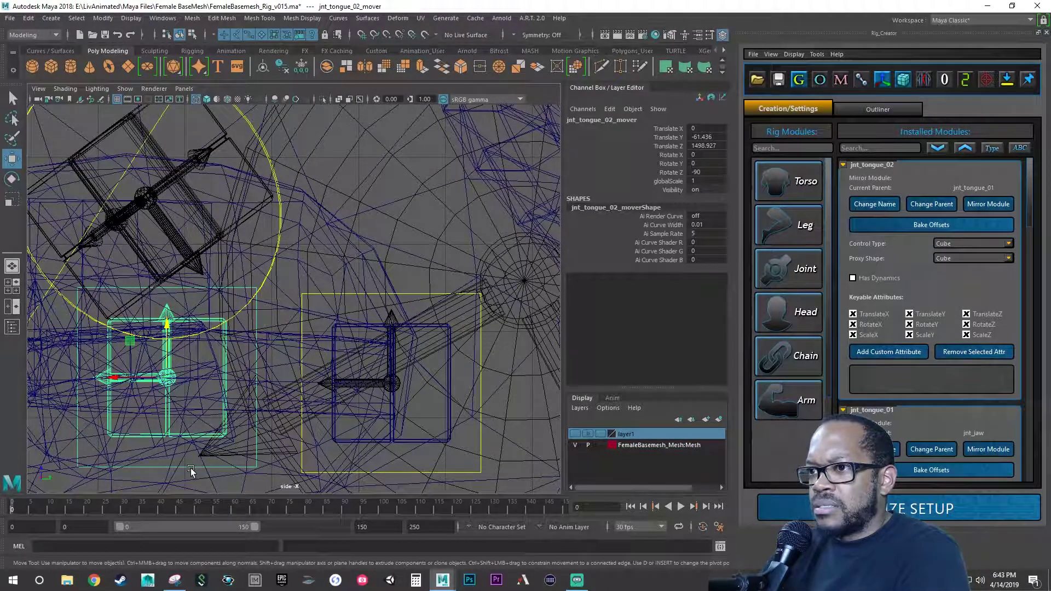
{"action": "middle_click_drag", "start_coordinate": [203, 451], "coordinate": [232, 449], "text": "alt"}
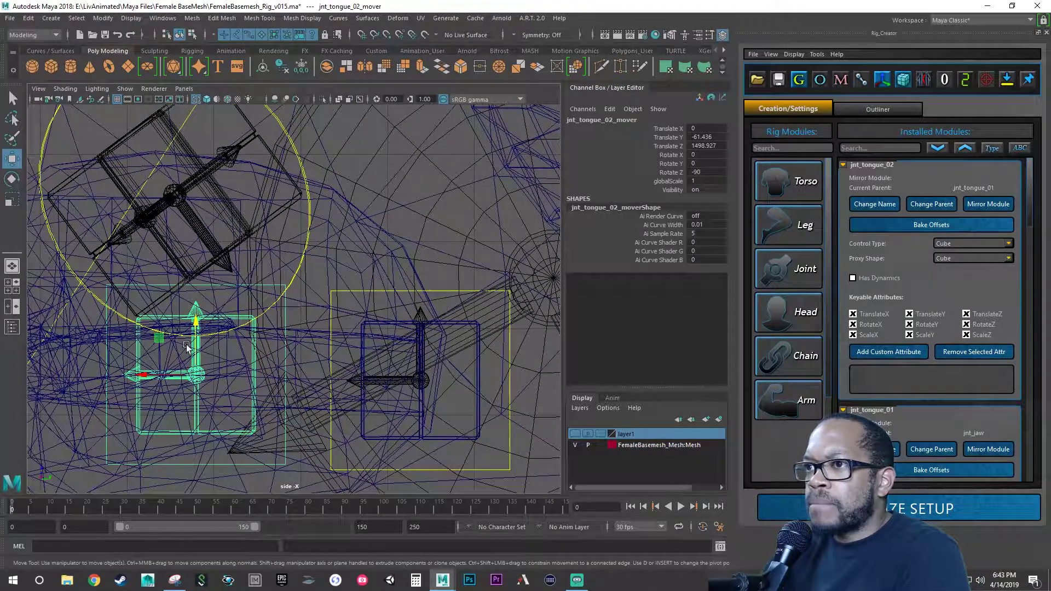
{"action": "middle_click_drag", "start_coordinate": [199, 330], "coordinate": [266, 325], "text": "alt"}
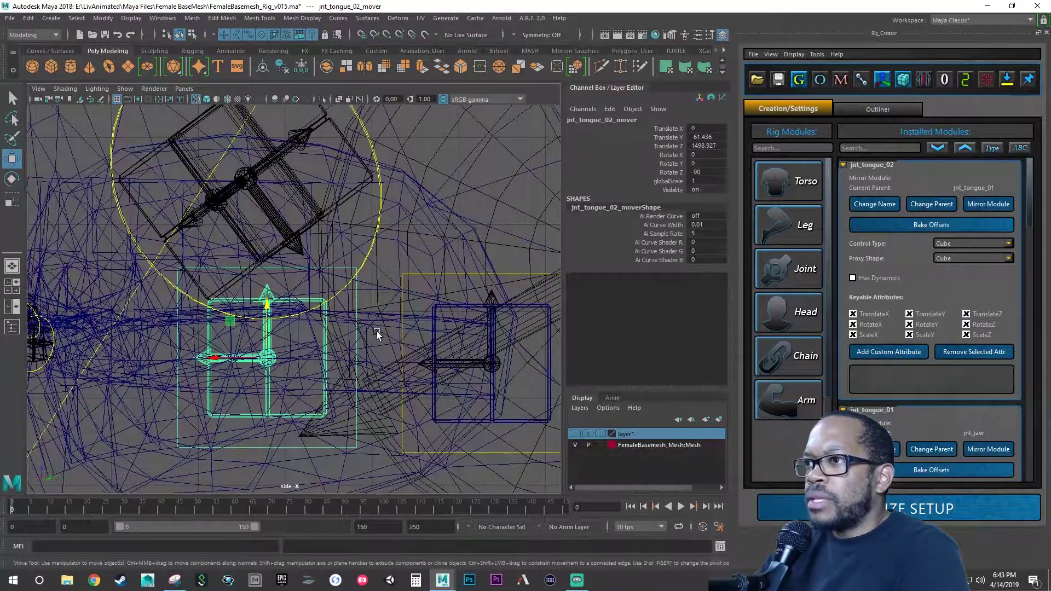
Select a tongue face on the Female_Basemesh mesh and grow the selection to cover the whole tongue.
{"action": "left_click", "coordinate": [377, 314]}
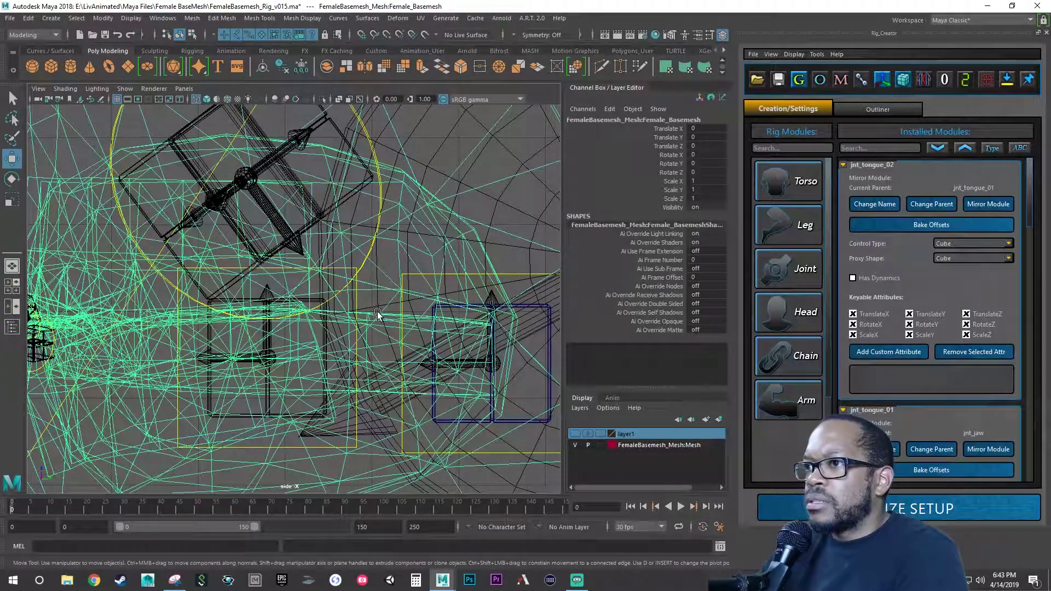
{"action": "right_click", "coordinate": [377, 316]}
{"action": "left_click", "coordinate": [378, 299]}
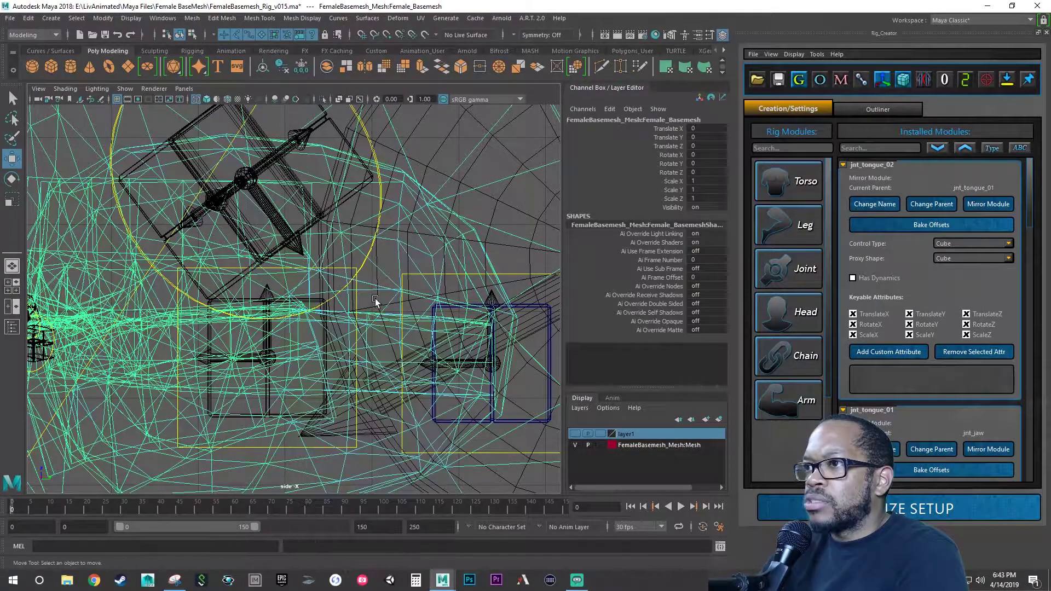
{"action": "left_click_drag", "start_coordinate": [385, 345], "coordinate": [255, 221], "text": "alt"}
{"action": "key", "text": "space"}
{"action": "key", "text": "space"}
{"action": "left_click", "coordinate": [376, 203]}
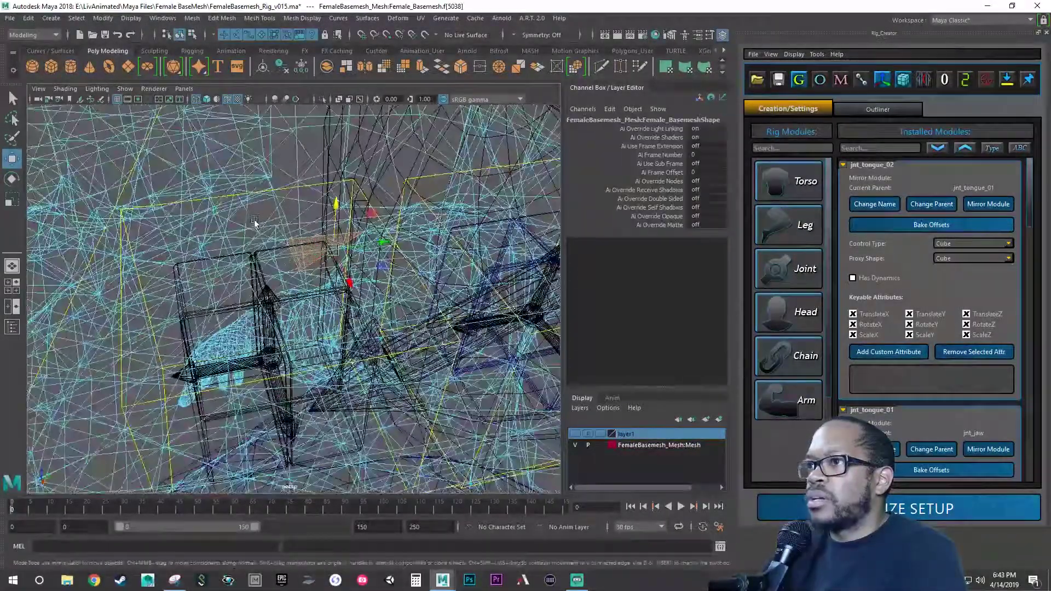
{"action": "key", "text": "shift+period"}
{"action": "key", "text": "shift+period"}
{"action": "key", "text": "shift+period"}
{"action": "key", "text": "shift+period"}
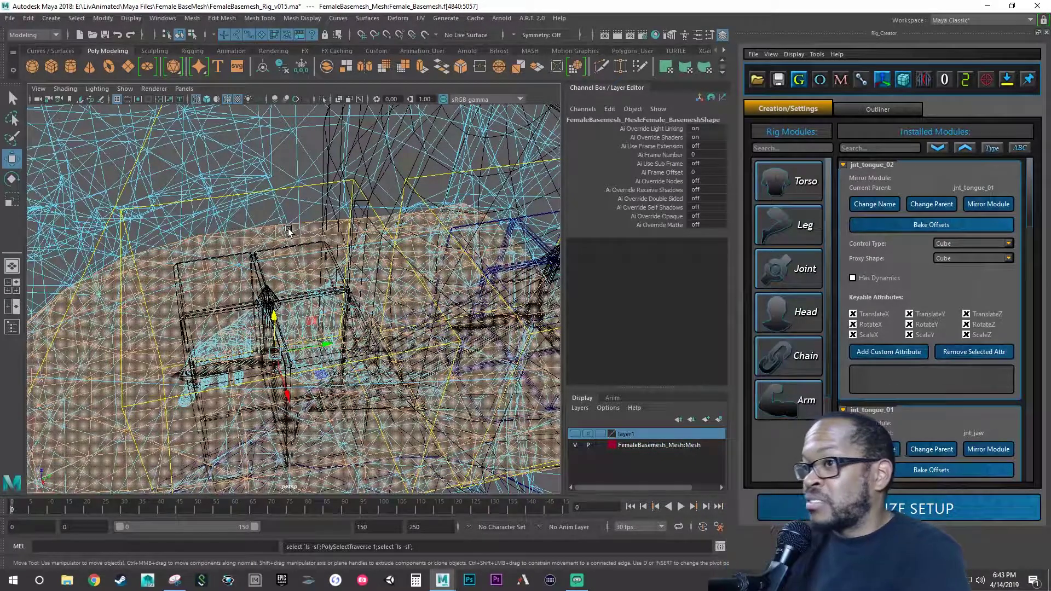
Examine the highlighted tongue faces against the two tongue movers in the perspective and top views.
{"action": "left_click_drag", "start_coordinate": [289, 309], "coordinate": [194, 346], "text": "alt"}
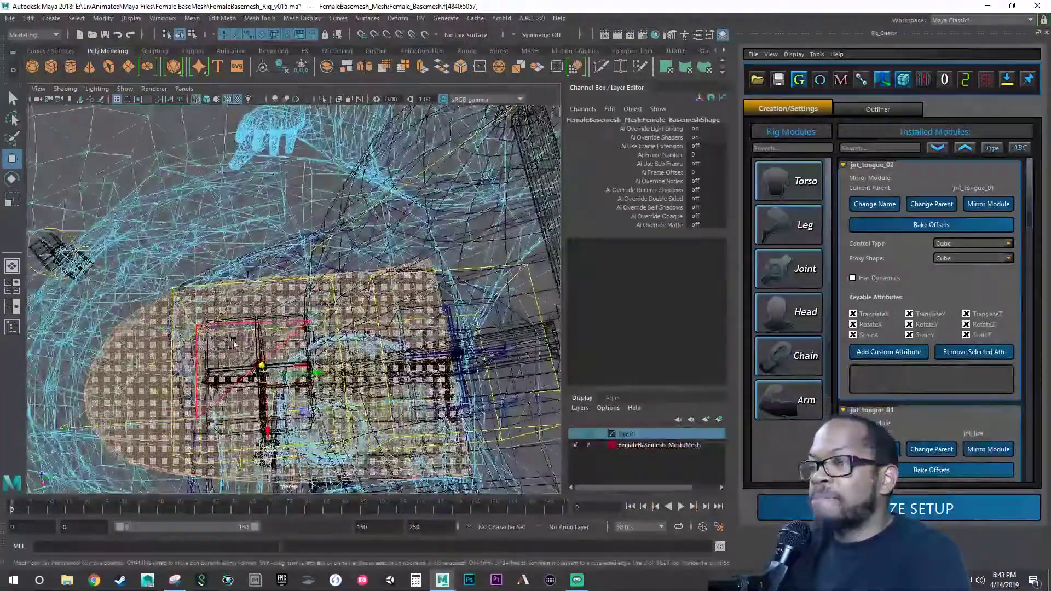
{"action": "key", "text": "space"}
{"action": "key", "text": "space"}
{"action": "right_click_drag", "start_coordinate": [217, 298], "coordinate": [161, 292], "text": "alt"}
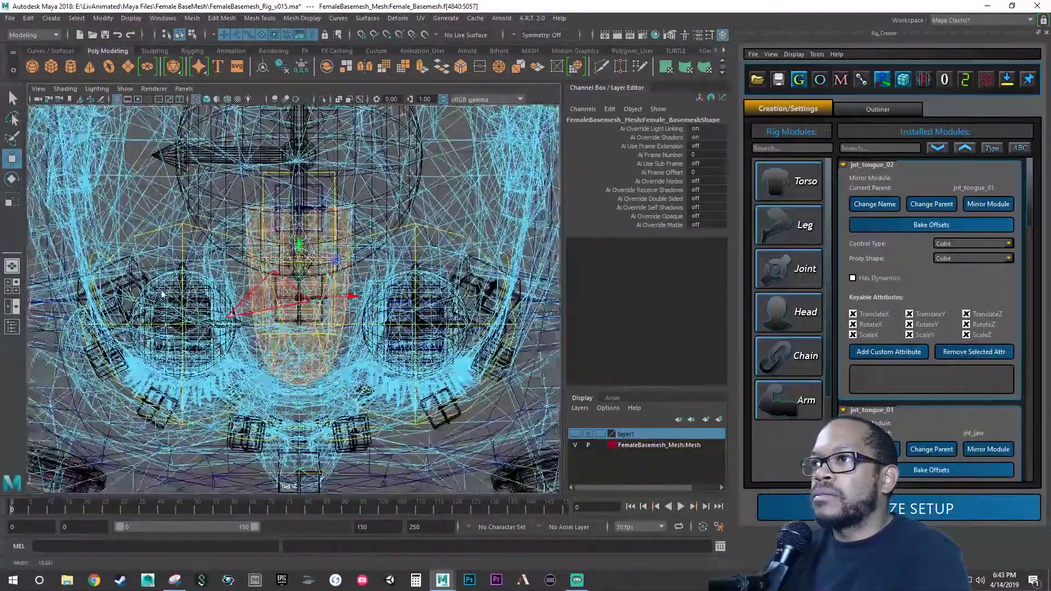
{"action": "scroll", "coordinate": [282, 294], "scroll_direction": "up", "scroll_amount": 3}
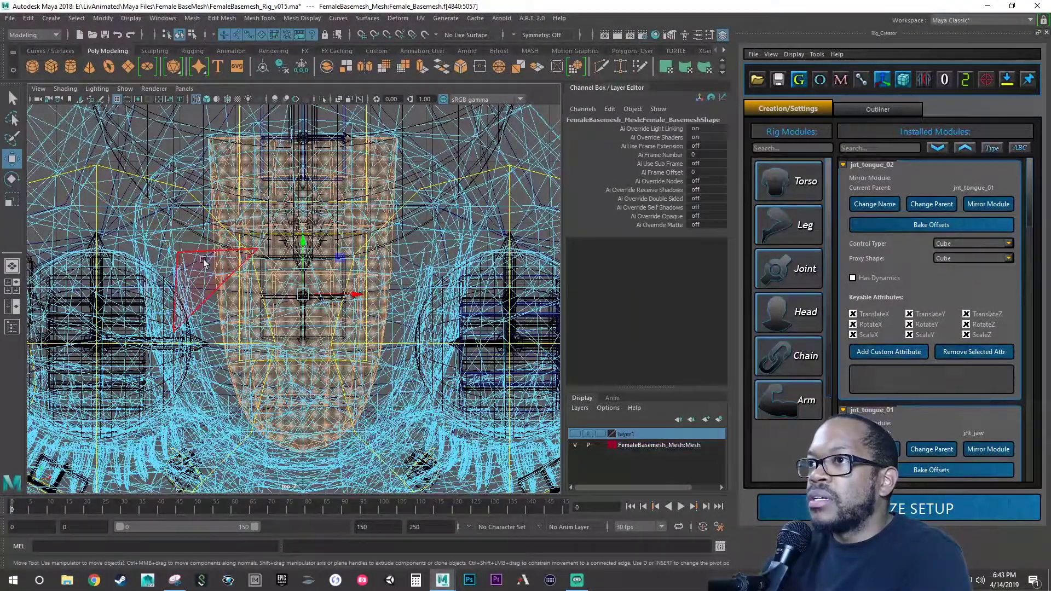
{"action": "scroll", "coordinate": [203, 263], "scroll_direction": "up", "scroll_amount": 3}
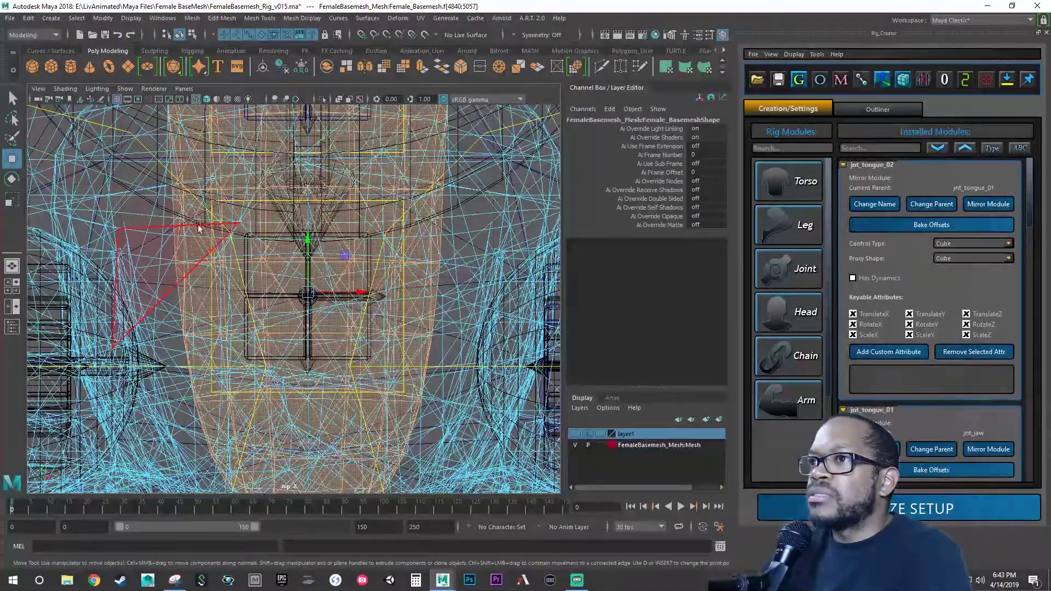
{"action": "scroll", "coordinate": [198, 227], "scroll_direction": "up", "scroll_amount": 3}
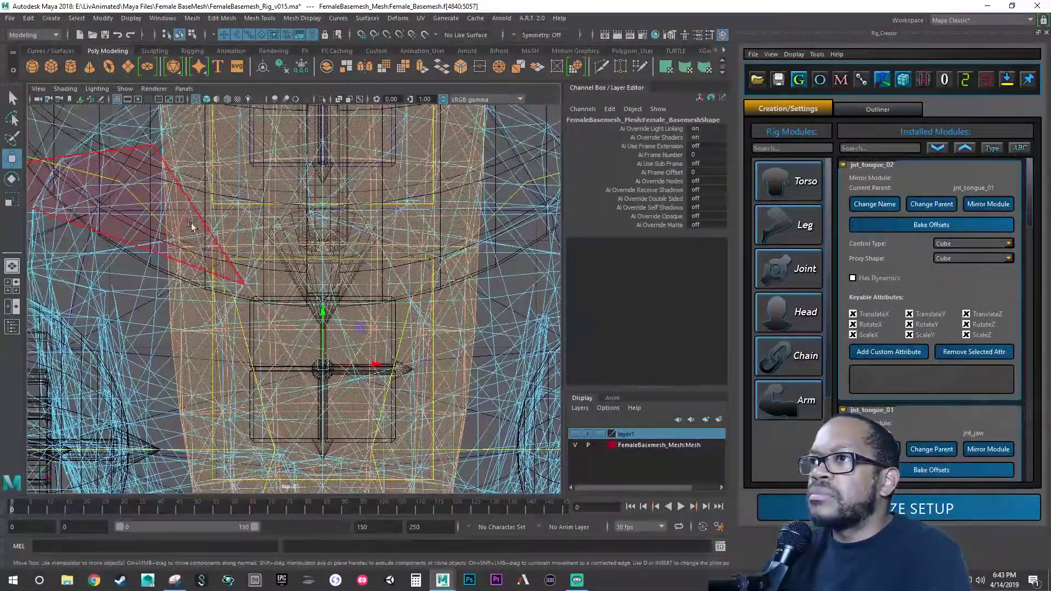
{"action": "middle_click_drag", "start_coordinate": [192, 226], "coordinate": [170, 222], "text": "alt"}
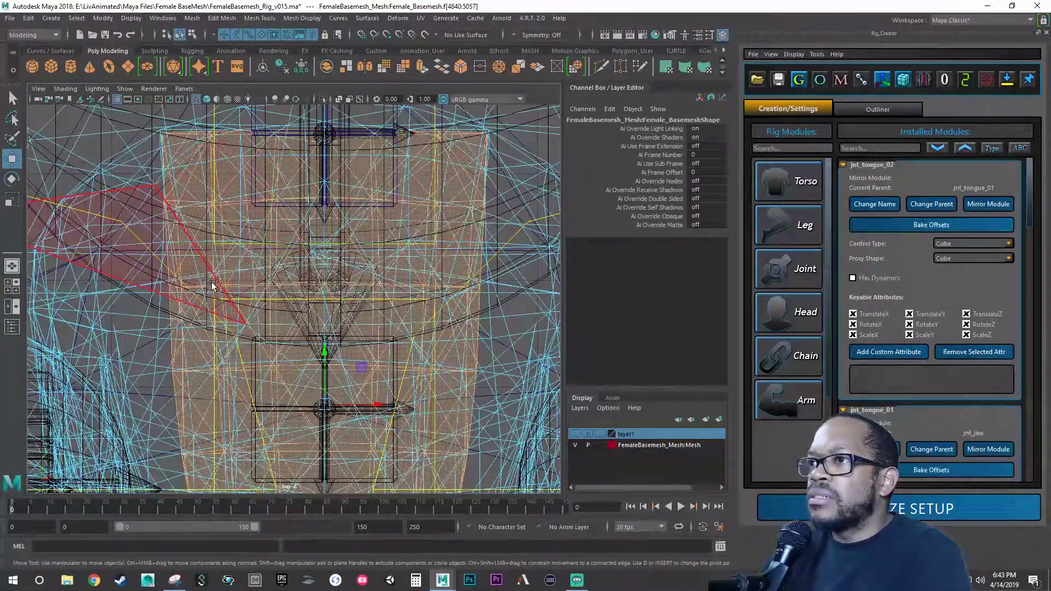
{"action": "left_click_drag", "start_coordinate": [212, 285], "coordinate": [427, 364]}
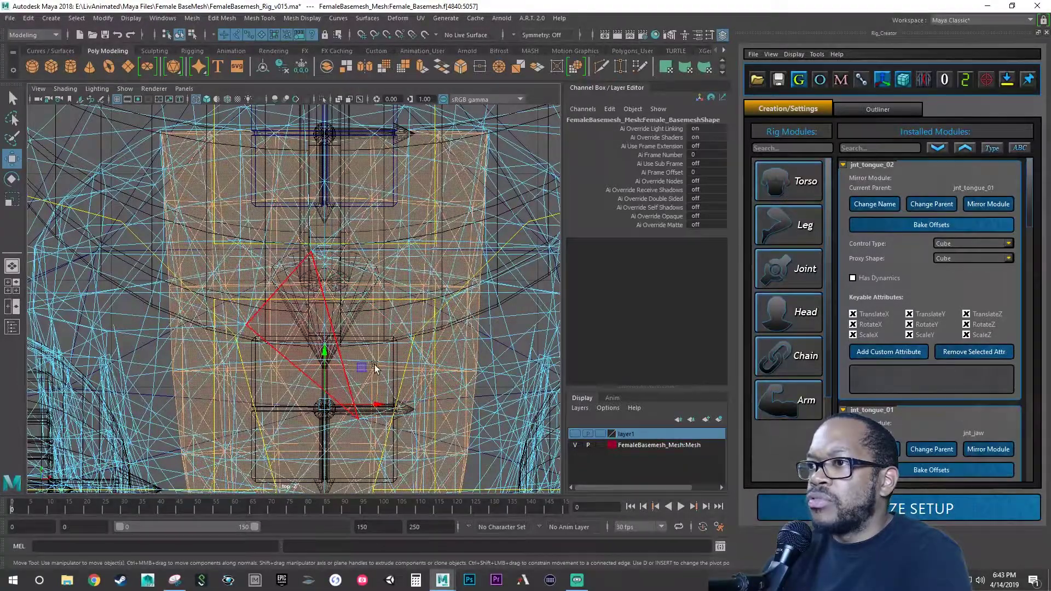
{"action": "scroll", "coordinate": [347, 364], "scroll_direction": "down", "scroll_amount": 4}
{"action": "scroll", "coordinate": [316, 354], "scroll_direction": "up", "scroll_amount": 5}
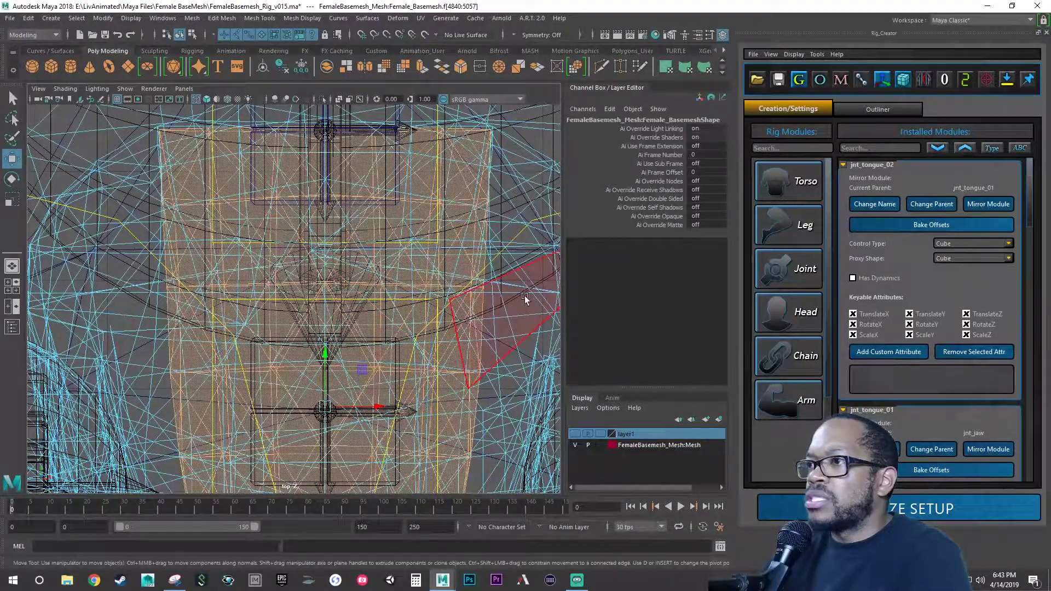
{"action": "scroll", "coordinate": [397, 279], "scroll_direction": "down", "scroll_amount": 5}
{"action": "scroll", "coordinate": [397, 278], "scroll_direction": "down", "scroll_amount": 4}
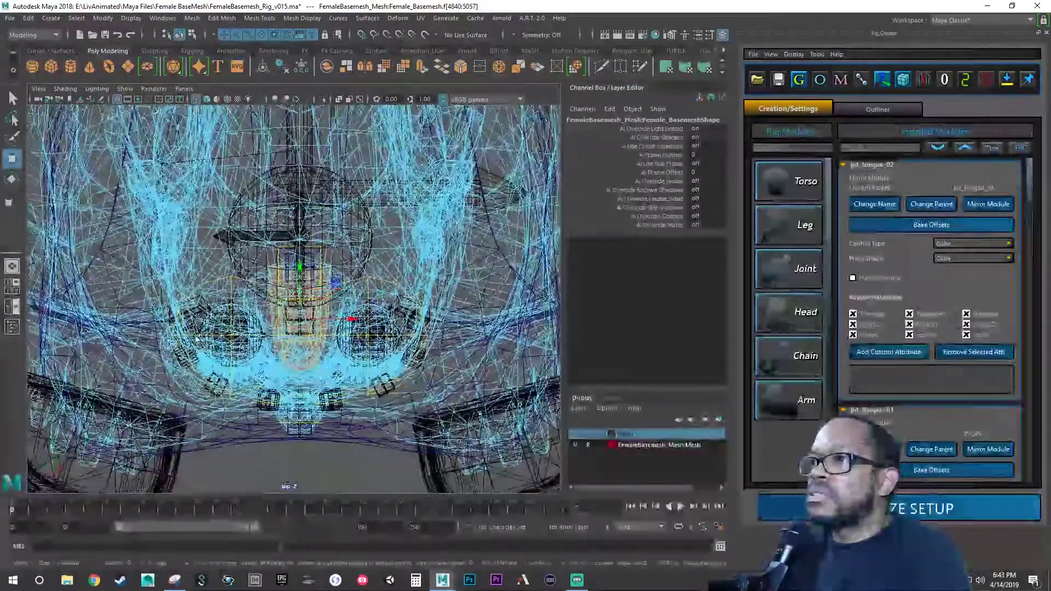
Return the mesh to object mode and move the jnt_tongue_02 mover back in the top view to about Translate Y -57.3.
{"action": "left_click", "coordinate": [223, 357]}
{"action": "right_click_drag", "start_coordinate": [222, 357], "coordinate": [269, 258]}
{"action": "scroll", "coordinate": [264, 281], "scroll_direction": "up", "scroll_amount": 8}
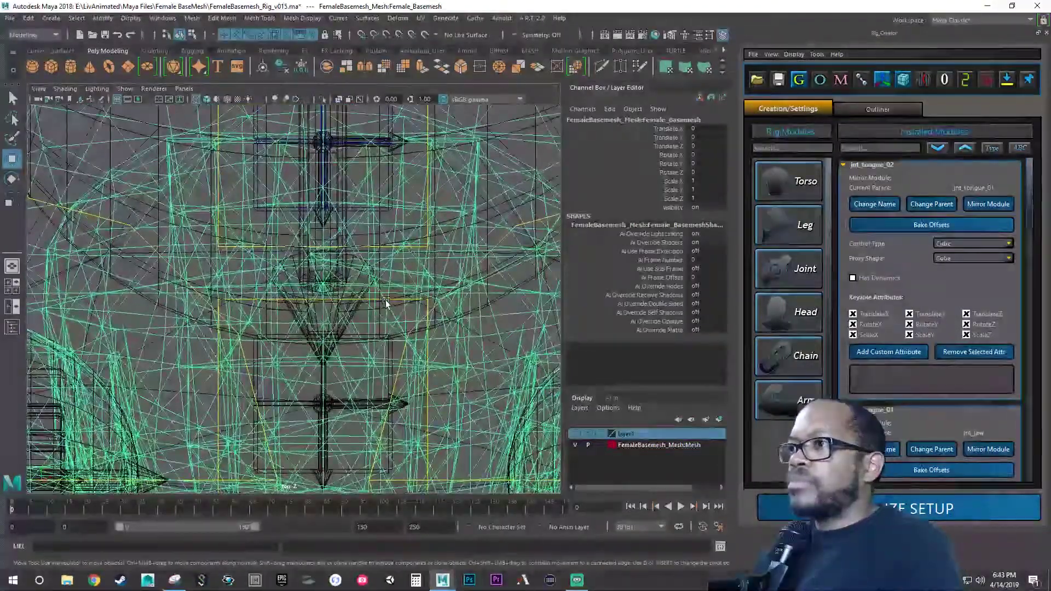
{"action": "left_click", "coordinate": [393, 300]}
{"action": "scroll", "coordinate": [331, 393], "scroll_direction": "up", "scroll_amount": 3}
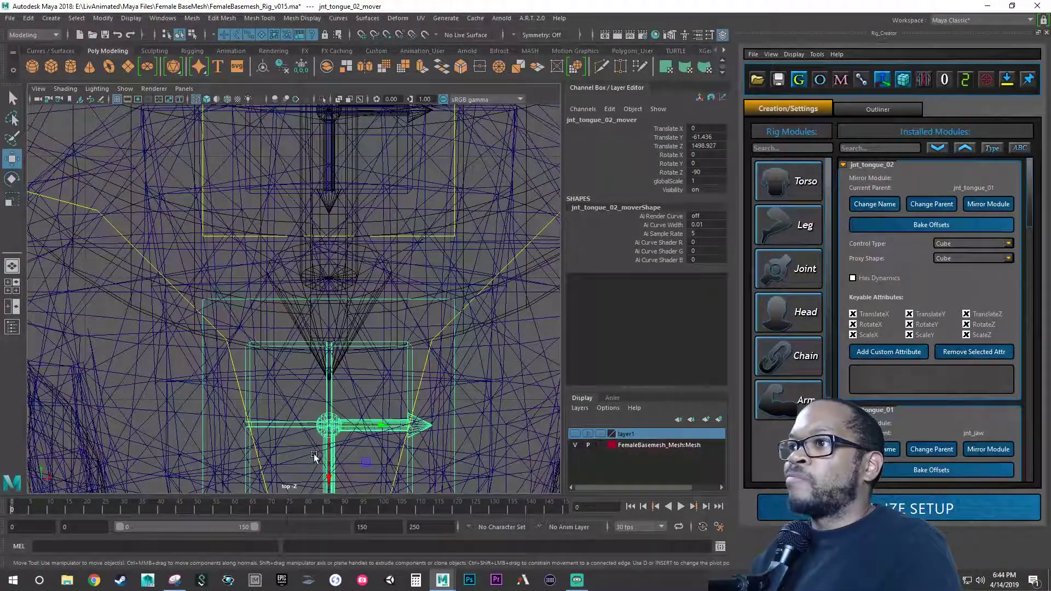
{"action": "left_click_drag", "start_coordinate": [329, 470], "coordinate": [325, 416]}
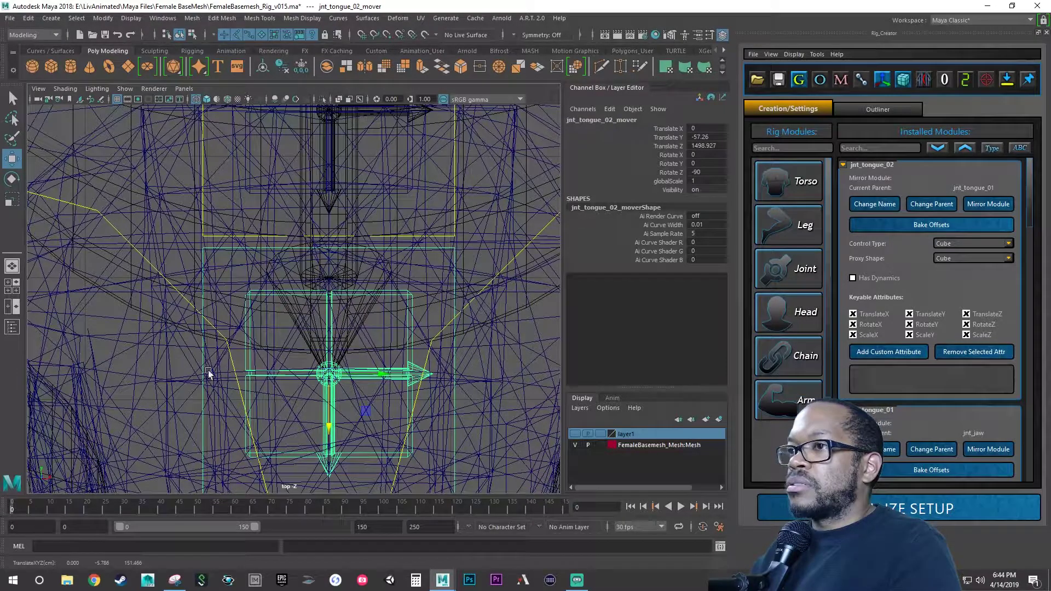
Check the jnt_tongue_02 mover's position from the side in the perspective view and save the scene.
{"action": "key", "text": "space"}
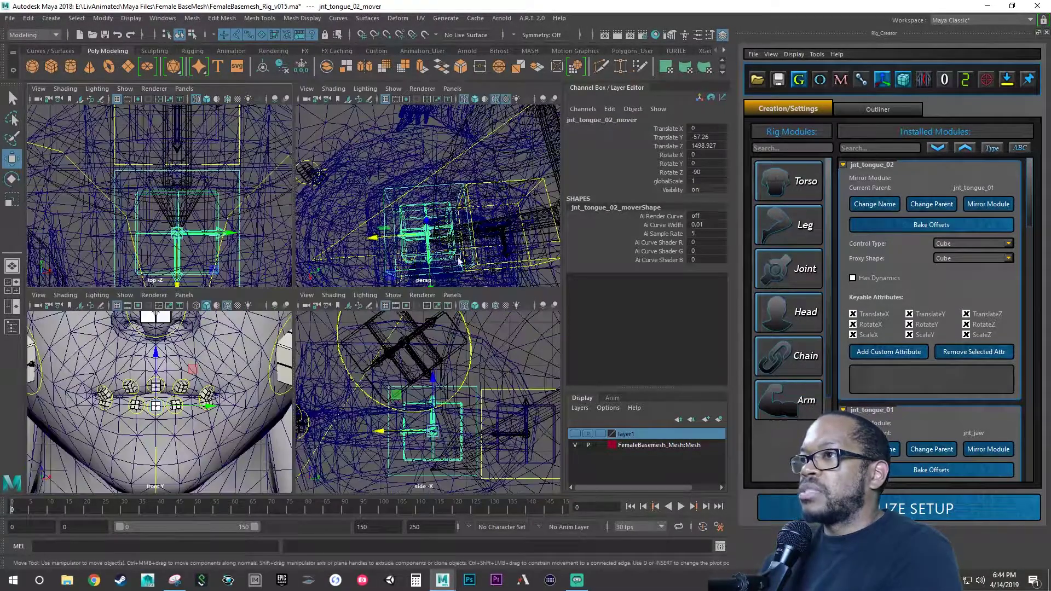
{"action": "key", "text": "space"}
{"action": "left_click_drag", "start_coordinate": [392, 351], "coordinate": [357, 298], "text": "alt"}
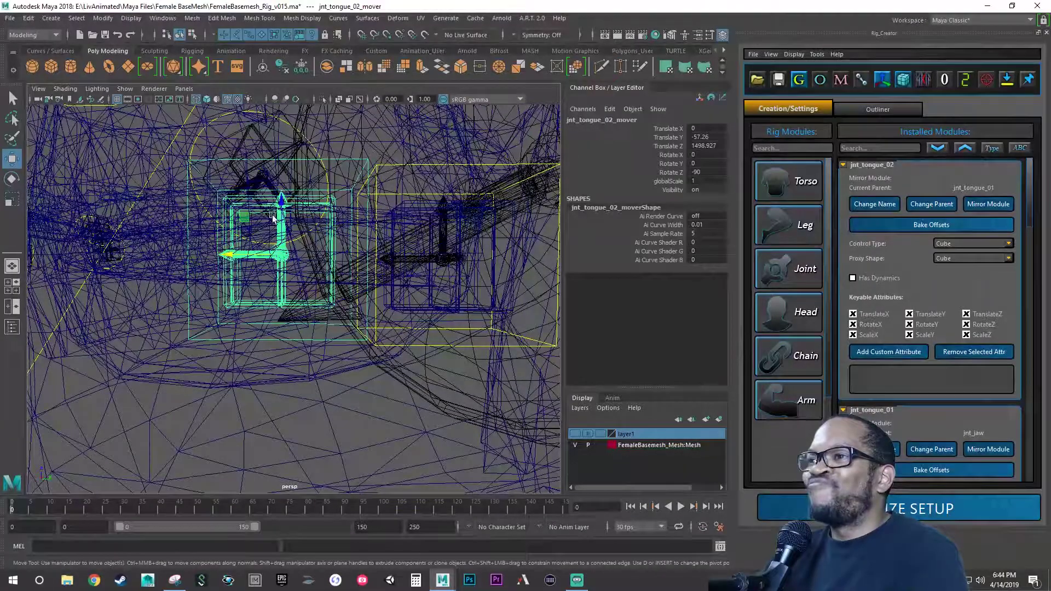
{"action": "right_click_drag", "start_coordinate": [278, 204], "coordinate": [337, 249], "text": "alt"}
{"action": "left_click_drag", "start_coordinate": [336, 248], "coordinate": [267, 284], "text": "alt"}
{"action": "key", "text": "ctrl+s"}
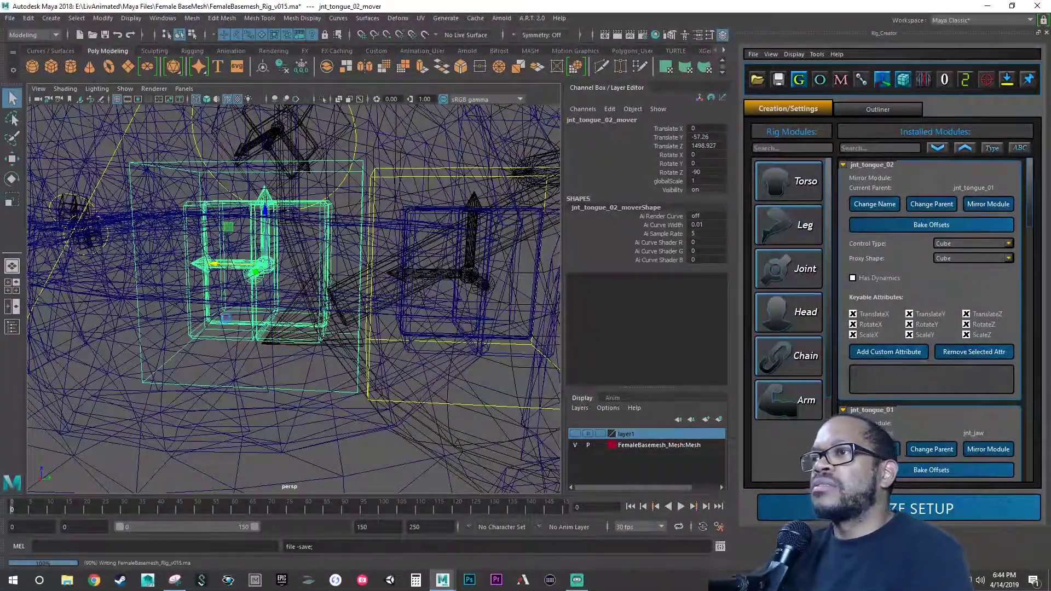
{"action": "key", "text": "w"}
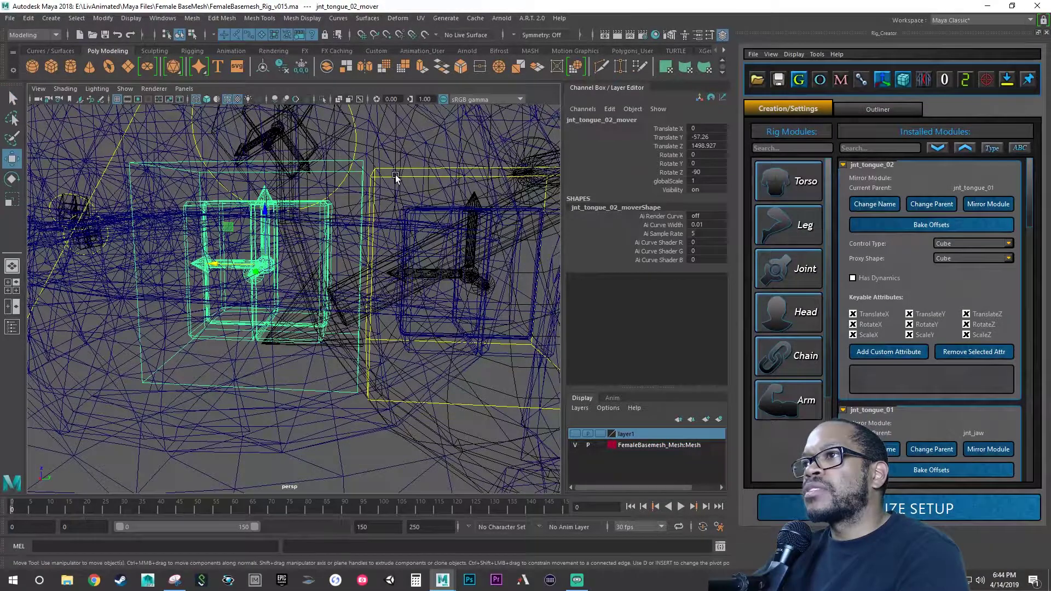
Try to move the jnt_tongue_01 mover slightly in height, and undo that move.
{"action": "left_click", "coordinate": [395, 175]}
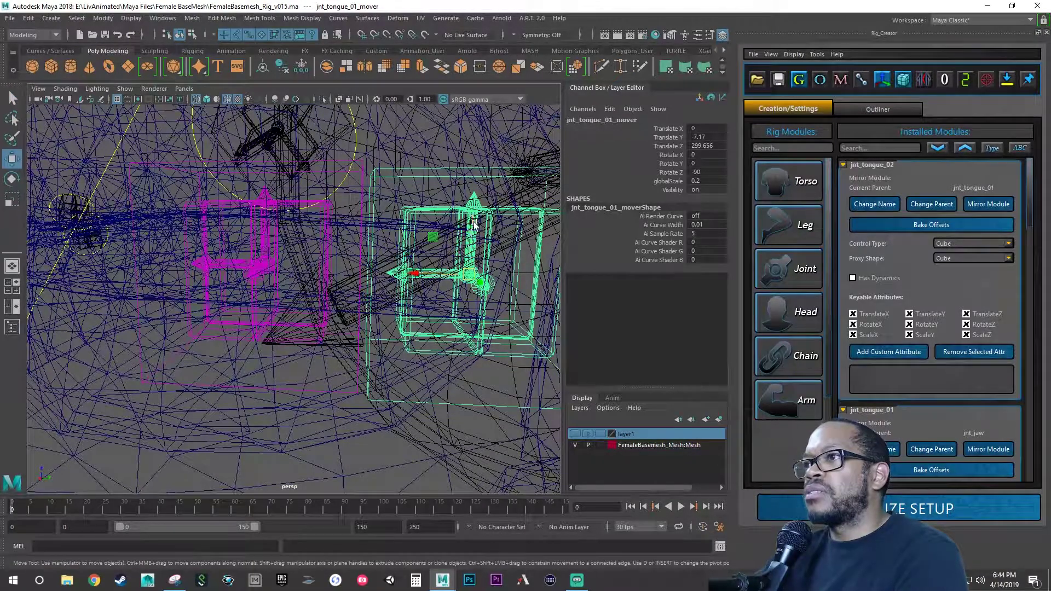
{"action": "mouse_move", "coordinate": [474, 225]}
{"action": "left_mouse_down"}
{"action": "mouse_move", "coordinate": [468, 232]}
{"action": "mouse_move", "coordinate": [459, 221]}
{"action": "left_mouse_up"}
{"action": "key", "text": "ctrl+z"}
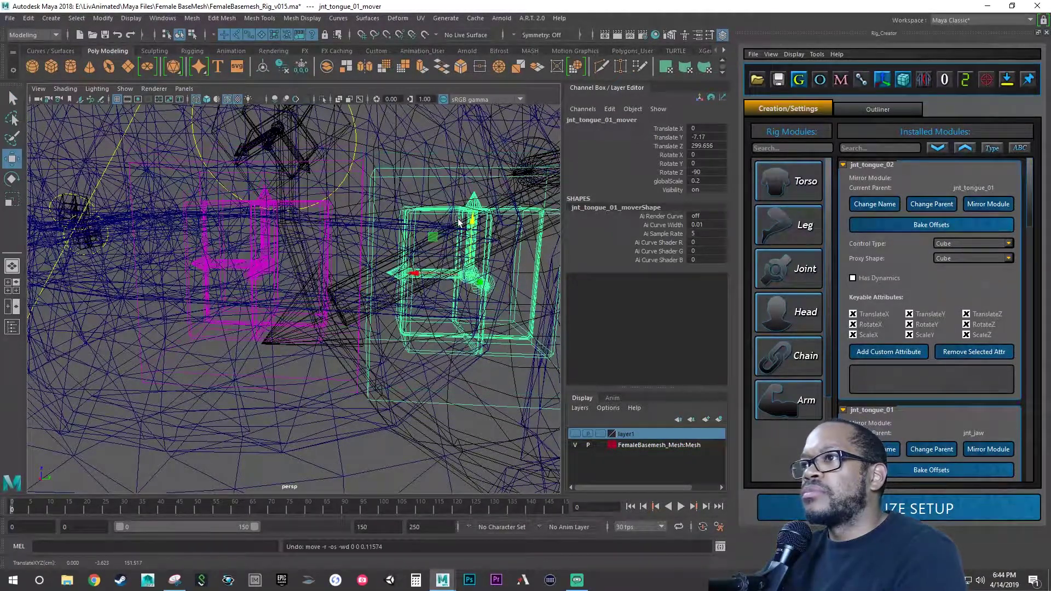
Raise the jnt_tongue_02 mover slightly to about Translate Z 1499.33, and check its fit in the head from the side.
{"action": "left_click_drag", "start_coordinate": [384, 293], "coordinate": [426, 293], "text": "alt"}
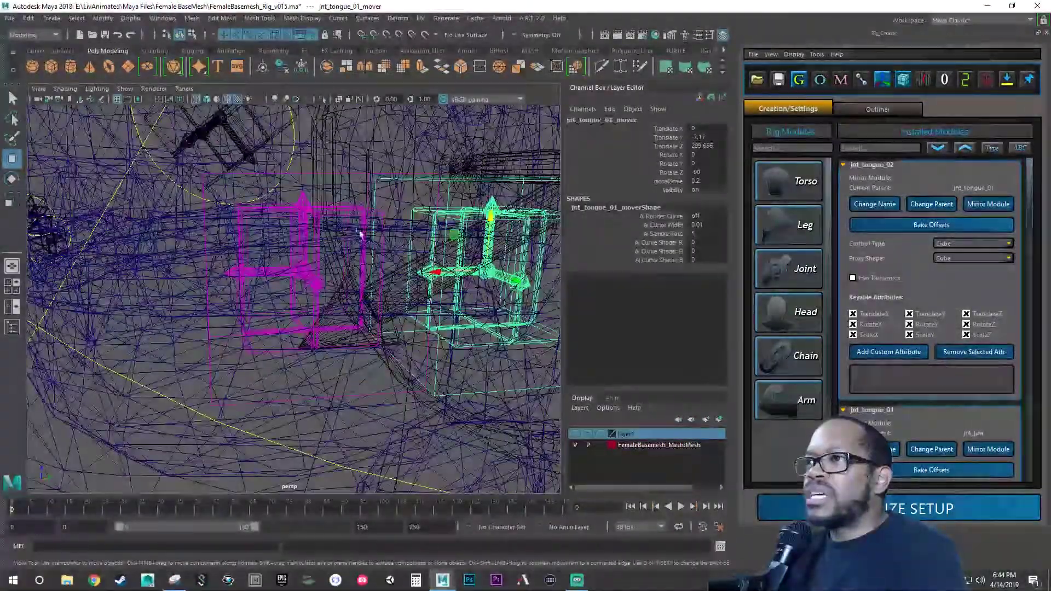
{"action": "left_click", "coordinate": [351, 173]}
{"action": "left_click", "coordinate": [309, 172]}
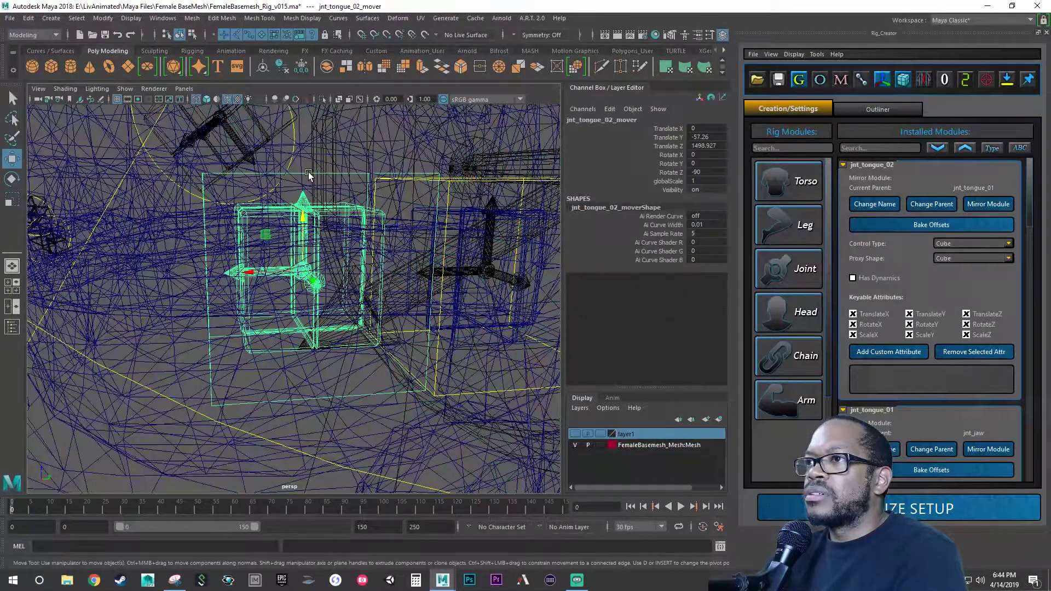
{"action": "left_click_drag", "start_coordinate": [262, 211], "coordinate": [266, 205]}
{"action": "scroll", "coordinate": [265, 205], "scroll_direction": "up", "scroll_amount": 5}
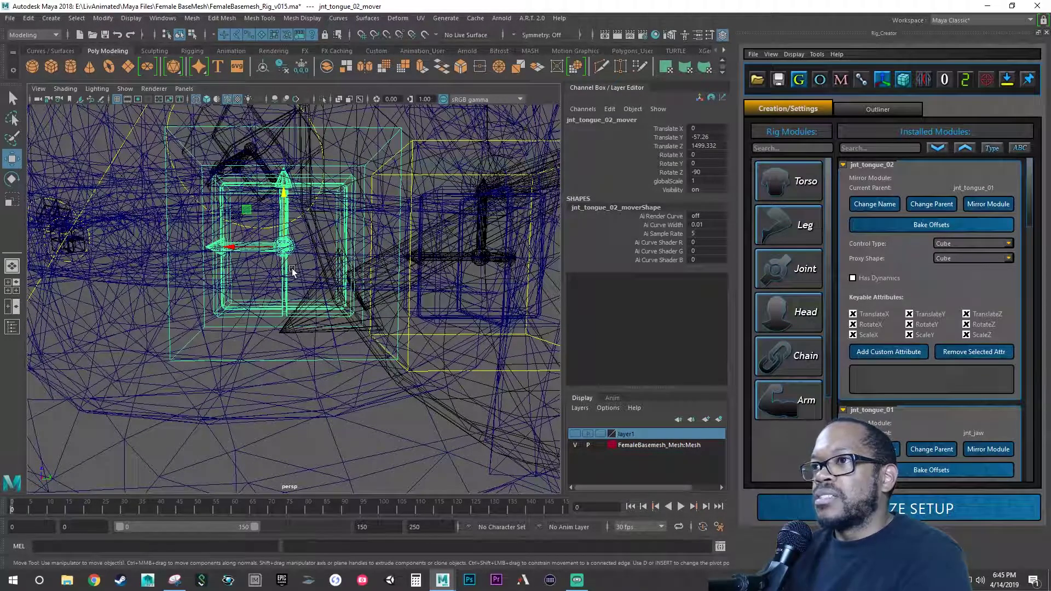
{"action": "left_click_drag", "start_coordinate": [292, 270], "coordinate": [60, 384], "text": "alt"}
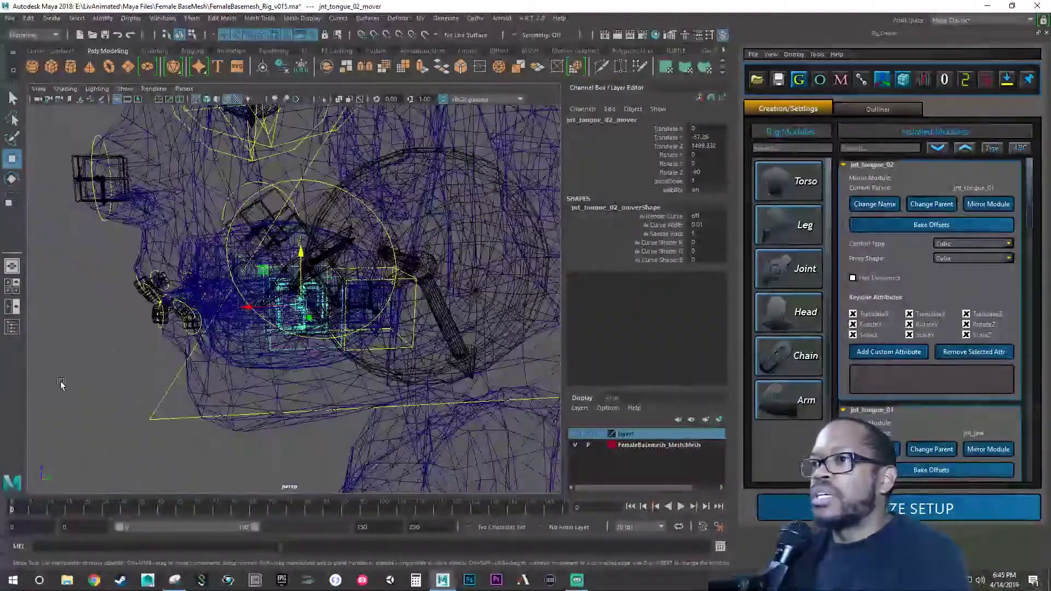
{"action": "left_click", "coordinate": [60, 384]}
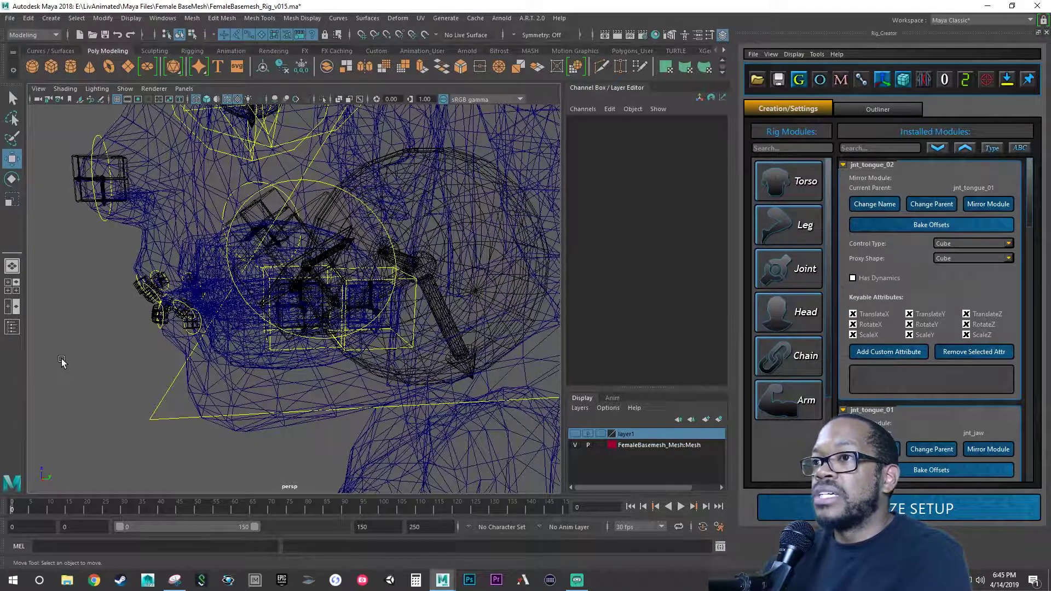
{"action": "left_click_drag", "start_coordinate": [129, 370], "coordinate": [77, 385], "text": "alt"}
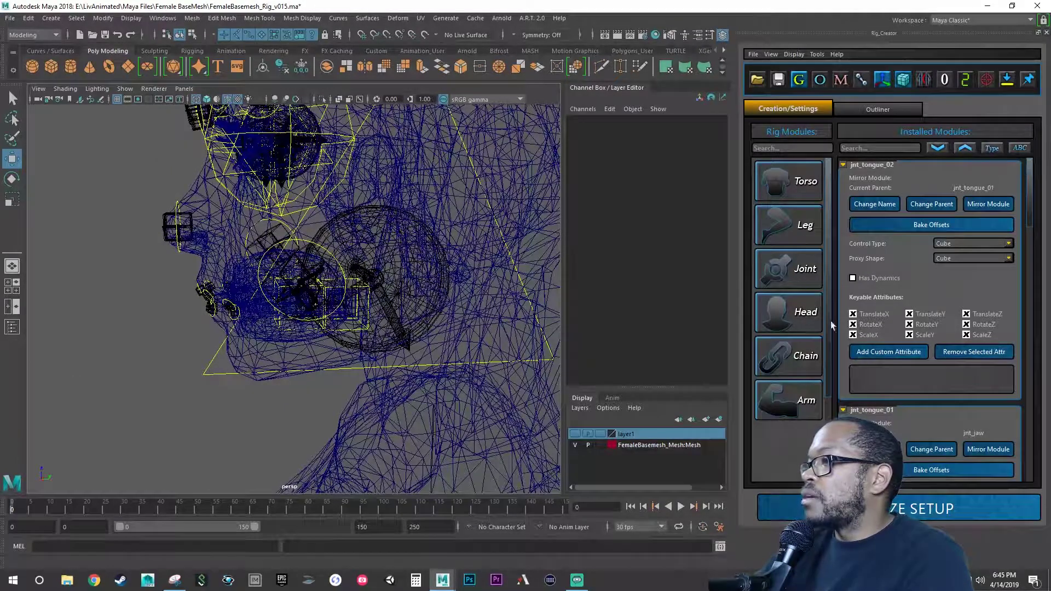
Add a Joint module with the suffix tongue_03, parented to jnt_tongue_02.
{"action": "left_click", "coordinate": [758, 279]}
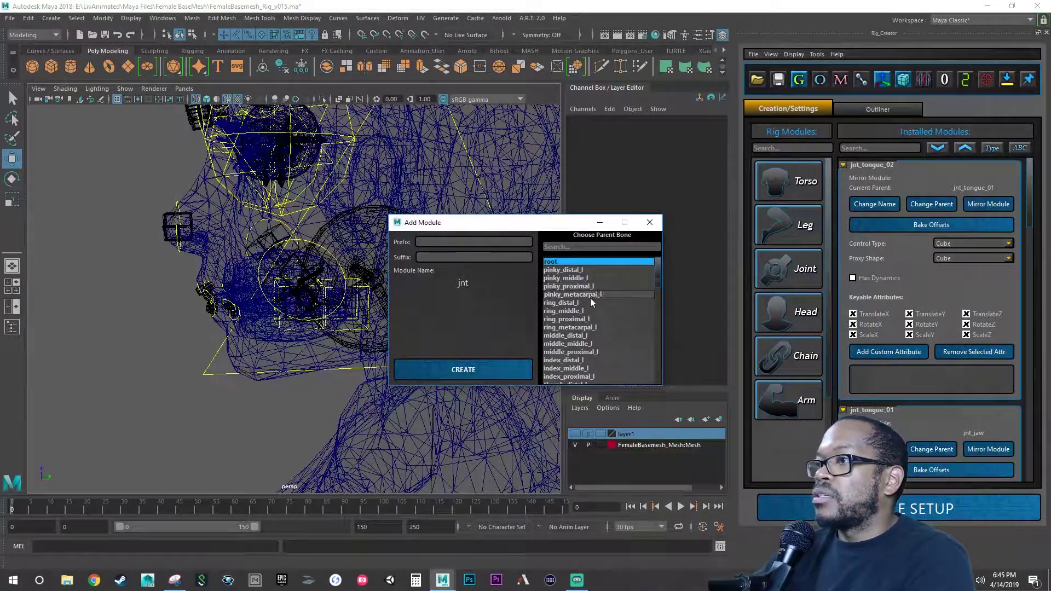
{"action": "scroll", "coordinate": [586, 301], "scroll_direction": "down", "scroll_amount": 5}
{"action": "scroll", "coordinate": [581, 304], "scroll_direction": "down", "scroll_amount": 10}
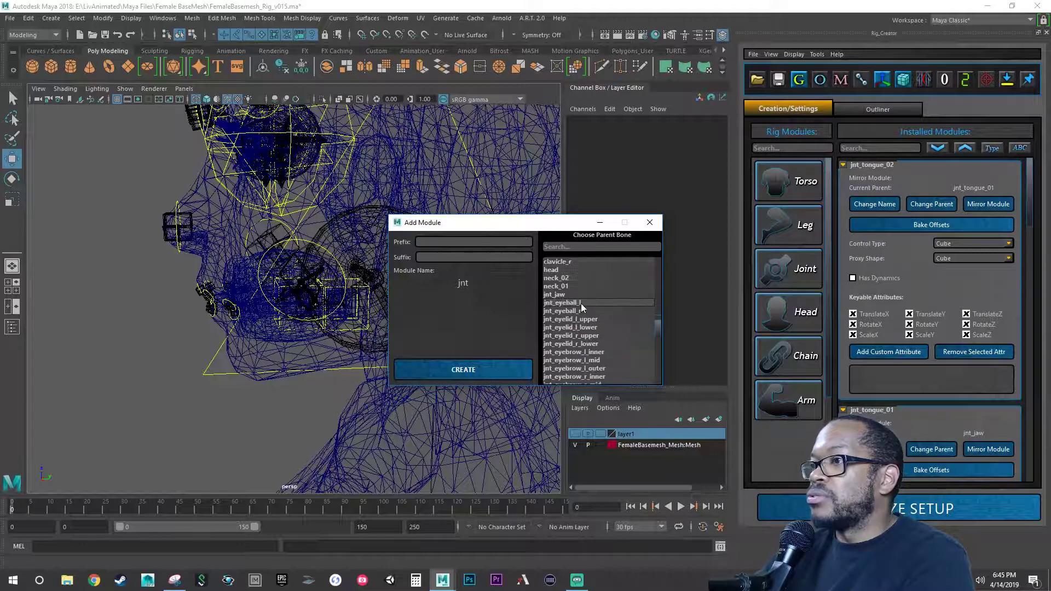
{"action": "scroll", "coordinate": [577, 305], "scroll_direction": "down", "scroll_amount": 3}
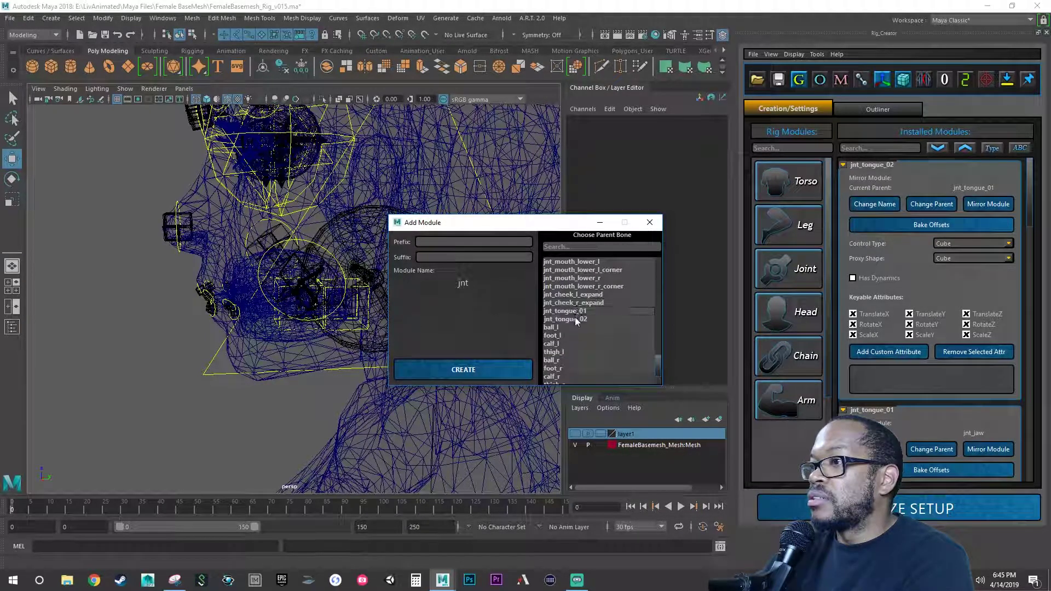
{"action": "left_click", "coordinate": [572, 320]}
{"action": "left_click", "coordinate": [450, 257]}
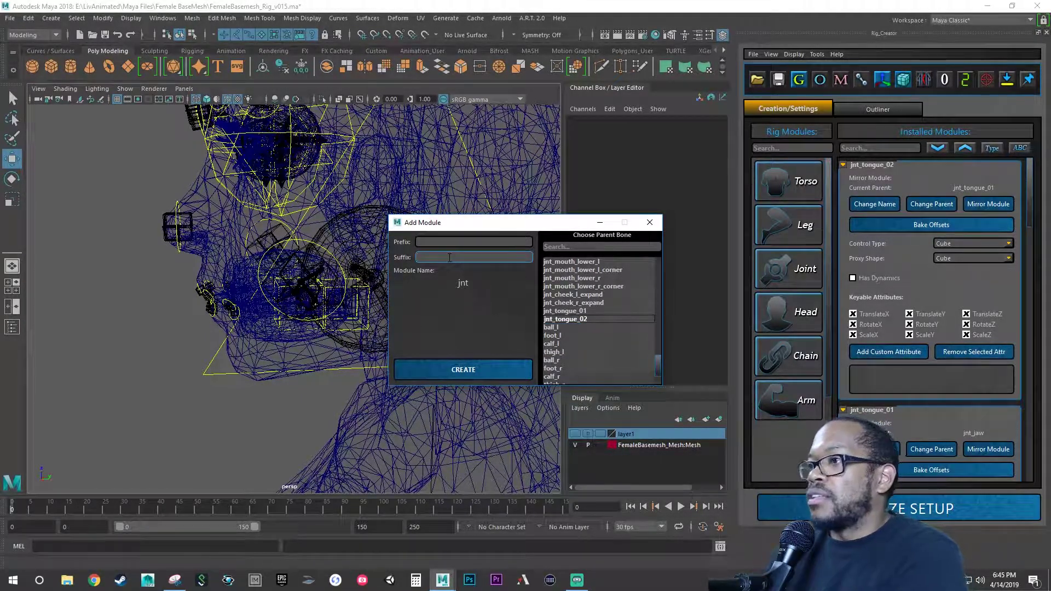
{"action": "type", "text": "tongue_"}
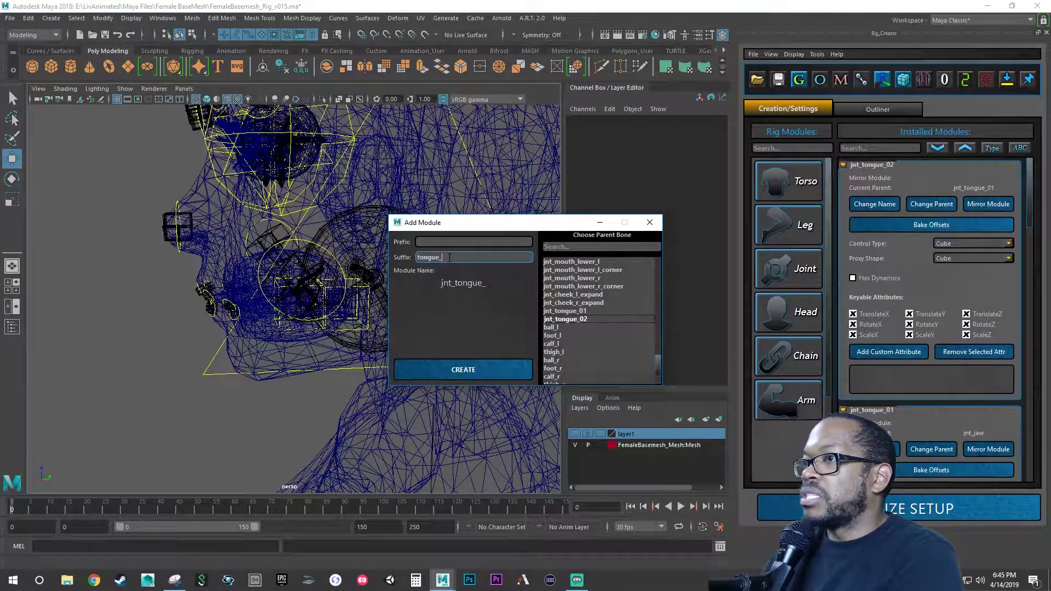
{"action": "type", "text": "03"}
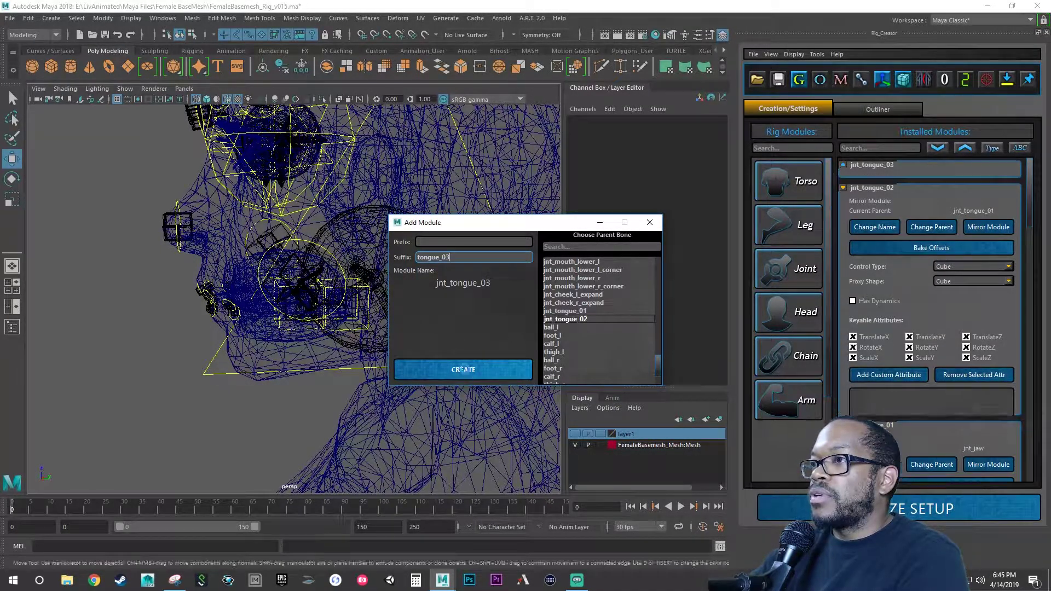
{"action": "left_click", "coordinate": [466, 372]}
Move the jnt_tongue_03 mover up and toward the face to about Translate Y -170.3 and Translate Z 1459.3.
{"action": "left_click_drag", "start_coordinate": [331, 386], "coordinate": [276, 133], "text": "alt"}
{"action": "scroll", "coordinate": [355, 402], "scroll_direction": "up", "scroll_amount": 4}
{"action": "scroll", "coordinate": [317, 237], "scroll_direction": "up", "scroll_amount": 5}
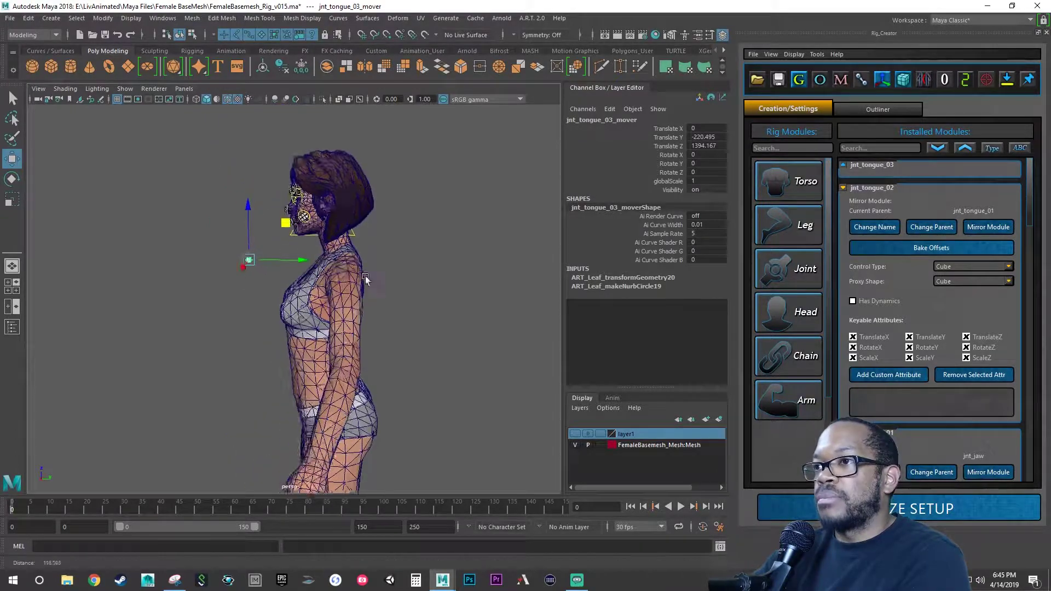
{"action": "middle_click_drag", "start_coordinate": [316, 236], "coordinate": [313, 328], "text": "alt"}
{"action": "right_click_drag", "start_coordinate": [291, 311], "coordinate": [374, 294], "text": "alt"}
{"action": "middle_click_drag", "start_coordinate": [195, 326], "coordinate": [257, 331], "text": "alt"}
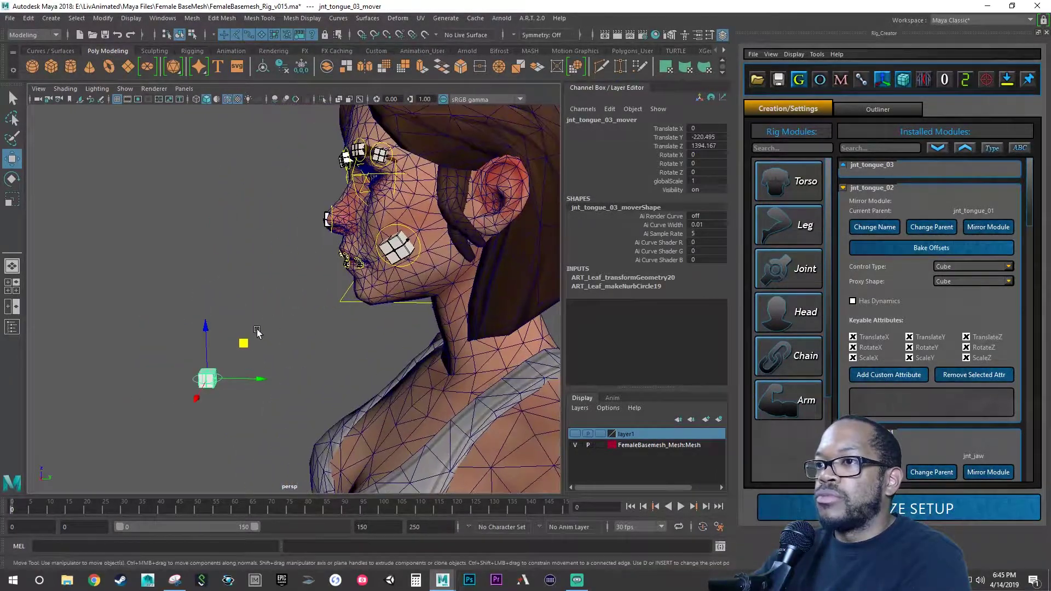
{"action": "left_click_drag", "start_coordinate": [242, 348], "coordinate": [299, 275]}
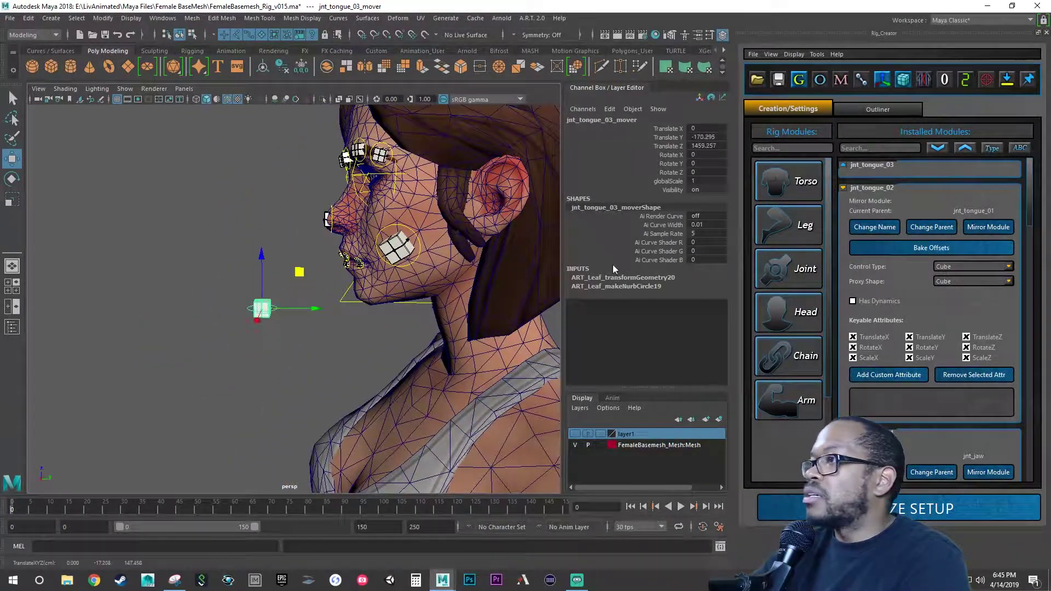
Set the control type of the jnt_tongue_03 module to Cube.
{"action": "left_click", "coordinate": [843, 165]}
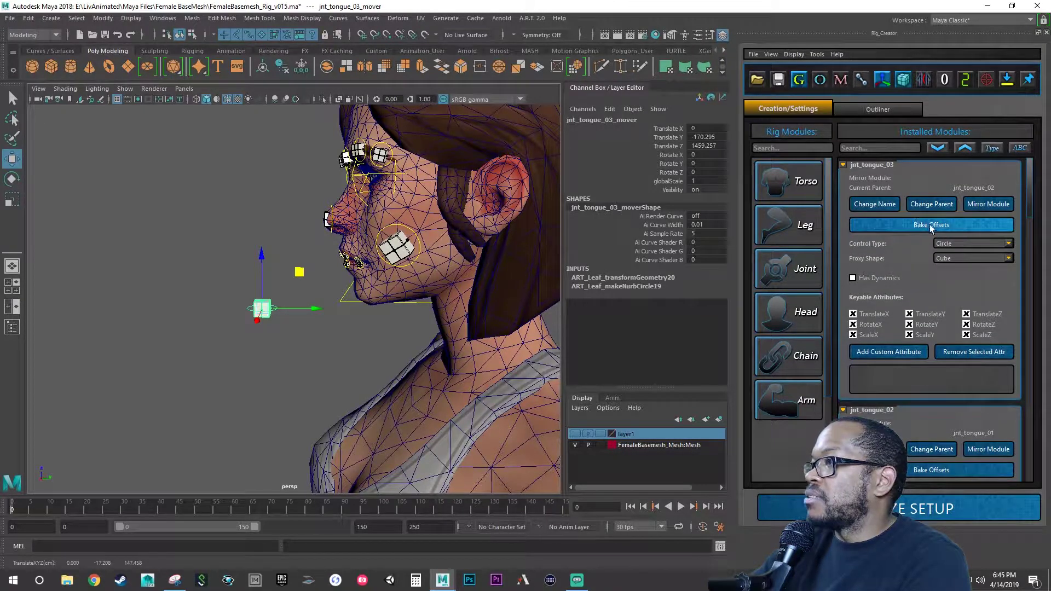
{"action": "left_click", "coordinate": [963, 247]}
{"action": "left_click", "coordinate": [959, 279]}
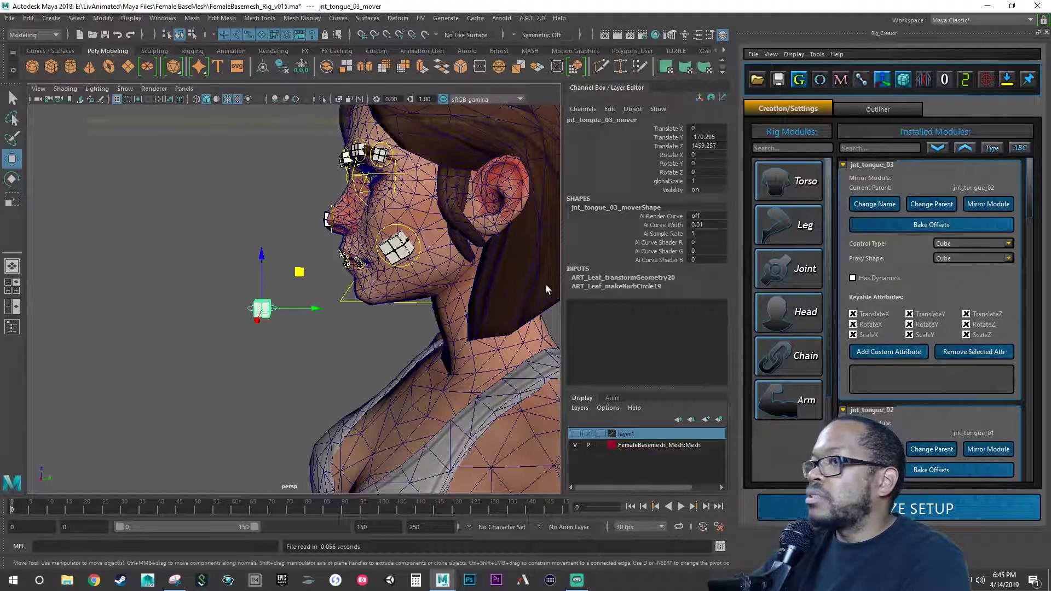
Place the jnt_tongue_03 mover inside the mouth at about Translate Y -78.0 and Translate Z 1504.4, refining its depth in the wireframe top view.
{"action": "mouse_move", "coordinate": [294, 329]}
{"action": "middle_mouse_down", "text": "alt"}
{"action": "mouse_move", "coordinate": [274, 373]}
{"action": "mouse_move", "coordinate": [274, 332]}
{"action": "middle_mouse_up", "text": "alt"}
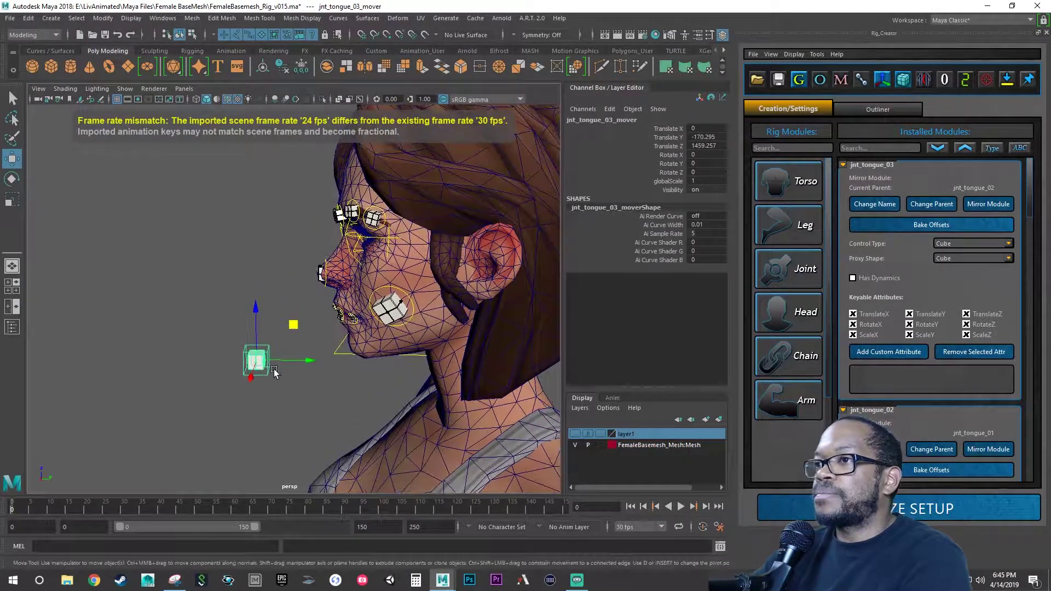
{"action": "left_click_drag", "start_coordinate": [293, 291], "coordinate": [400, 227]}
{"action": "key", "text": "space"}
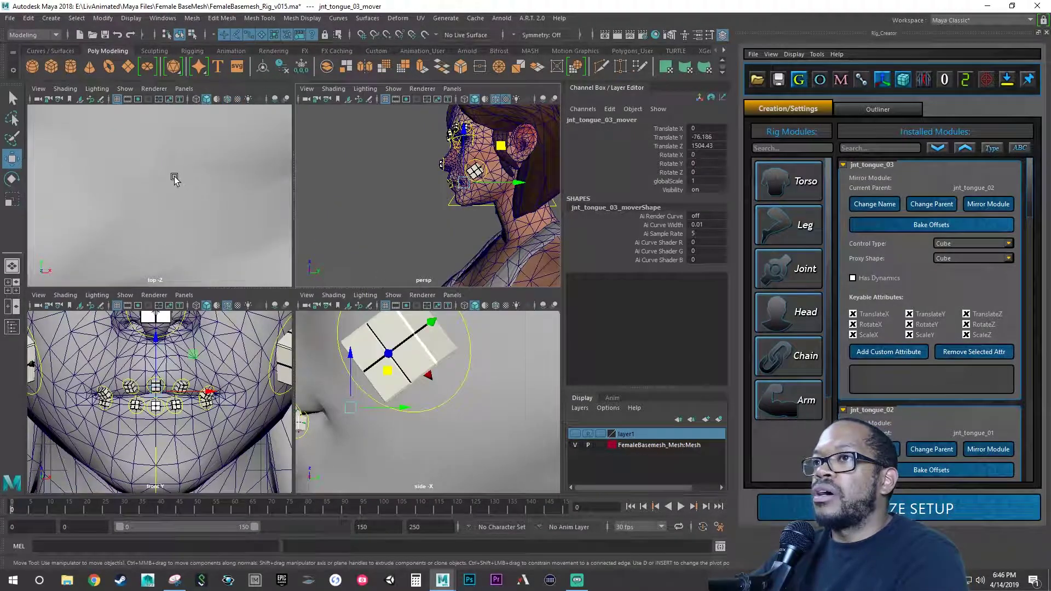
{"action": "key", "text": "space"}
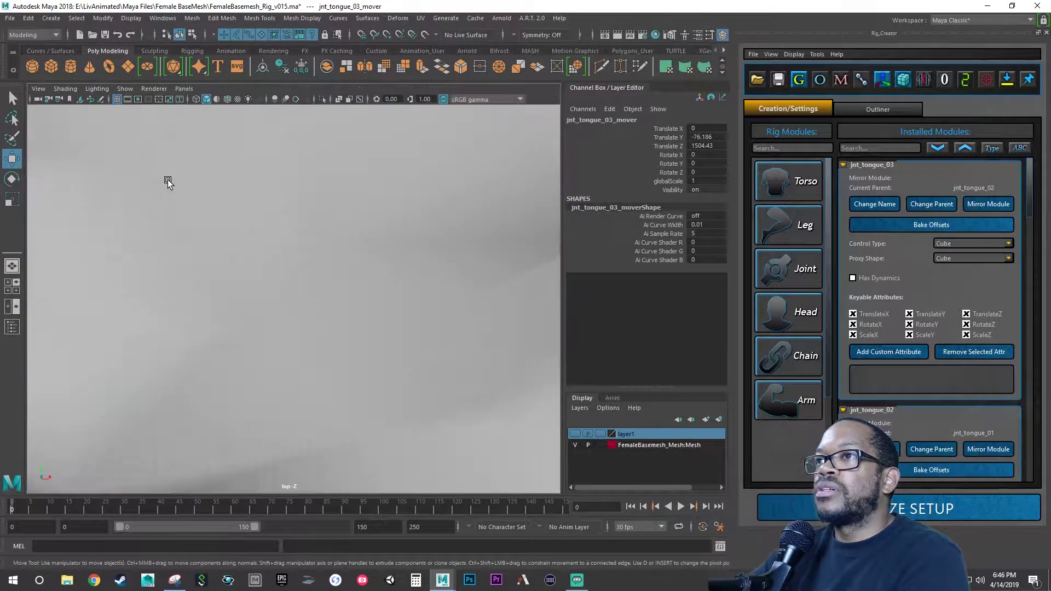
{"action": "left_click", "coordinate": [196, 99]}
{"action": "scroll", "coordinate": [340, 263], "scroll_direction": "down", "scroll_amount": 5}
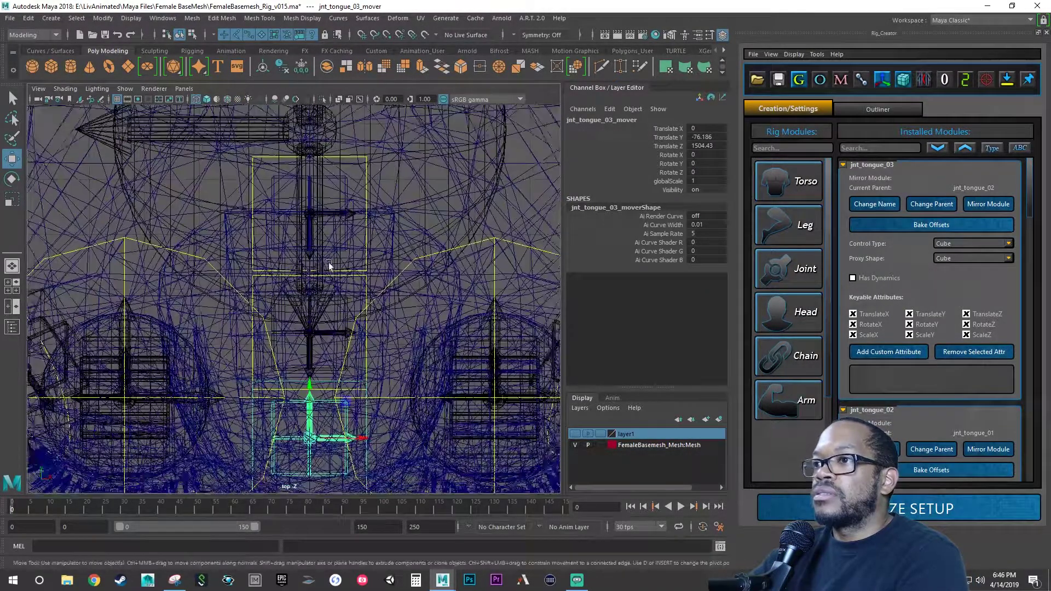
{"action": "scroll", "coordinate": [414, 297], "scroll_direction": "up", "scroll_amount": 5}
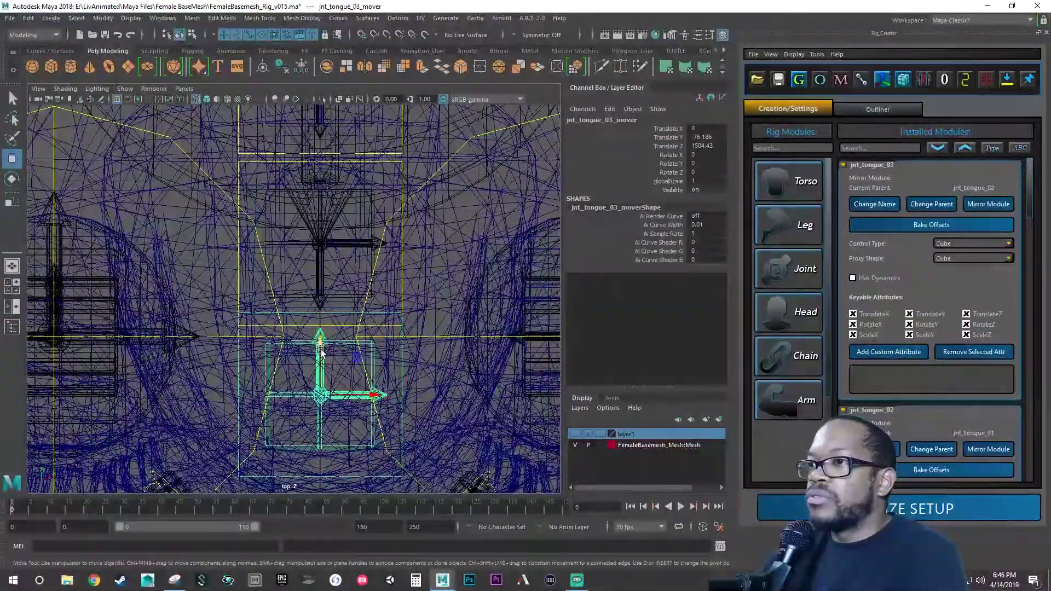
{"action": "left_click_drag", "start_coordinate": [322, 352], "coordinate": [322, 368]}
Lower the jnt_tongue_03 mover in the wireframe side view to about Translate Z 1499.2, level with the jnt_tongue_02 mover.
{"action": "key", "text": "space"}
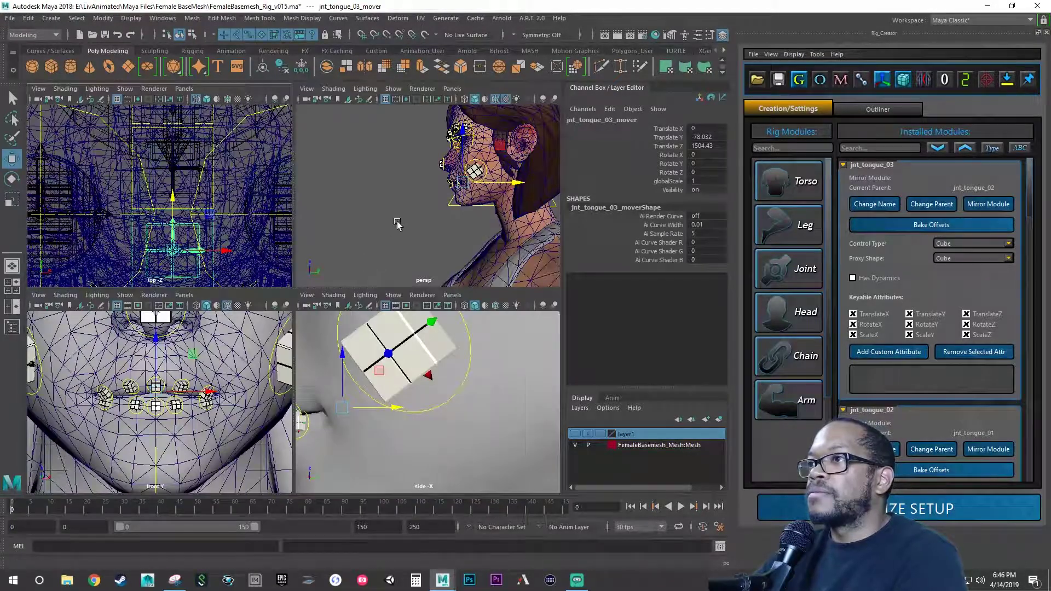
{"action": "key", "text": "space"}
{"action": "left_click", "coordinate": [197, 99]}
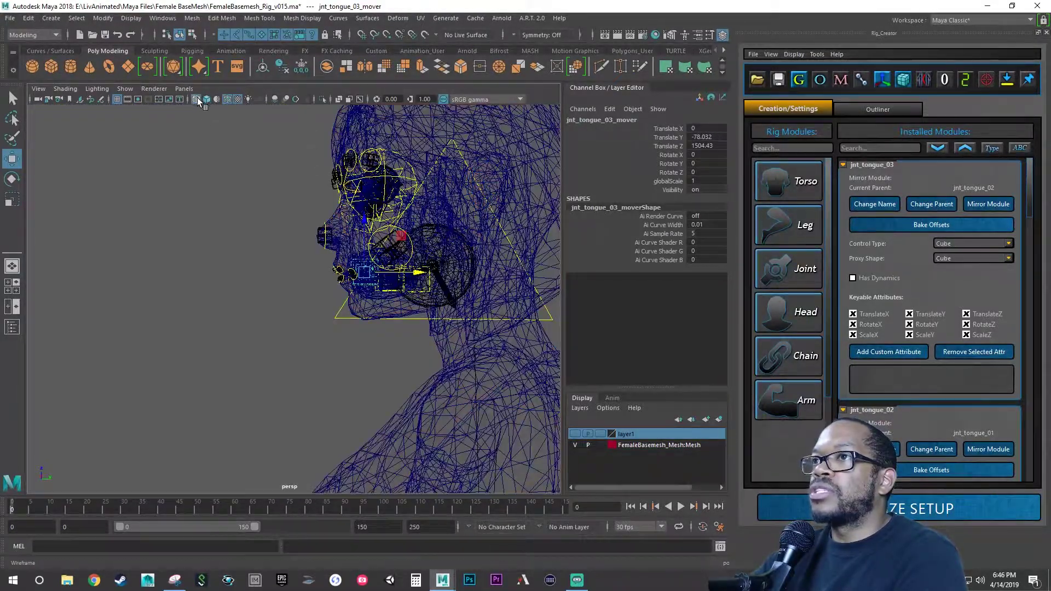
{"action": "key", "text": "f"}
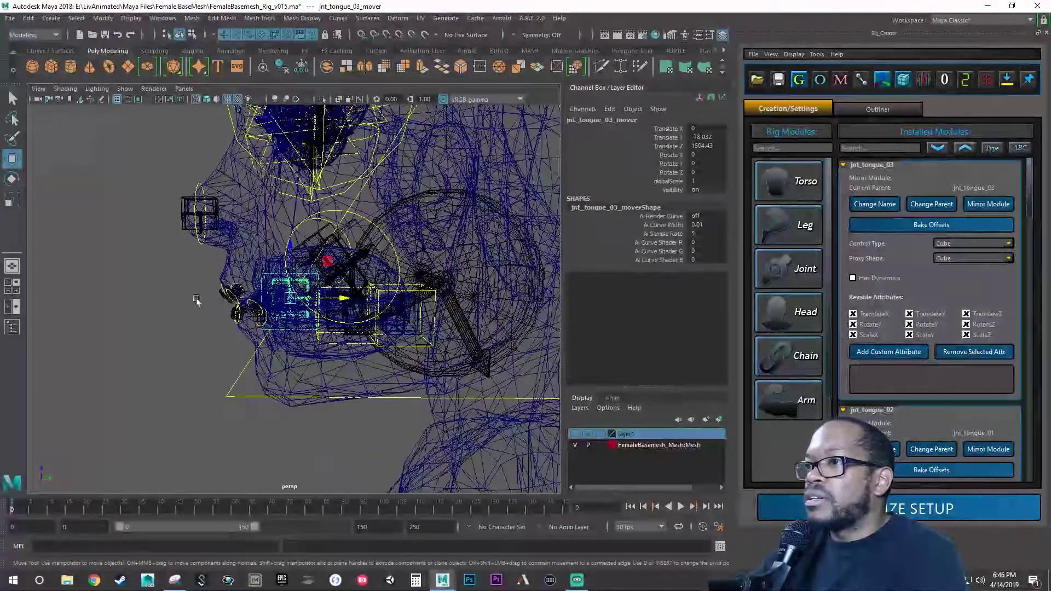
{"action": "key", "text": "space"}
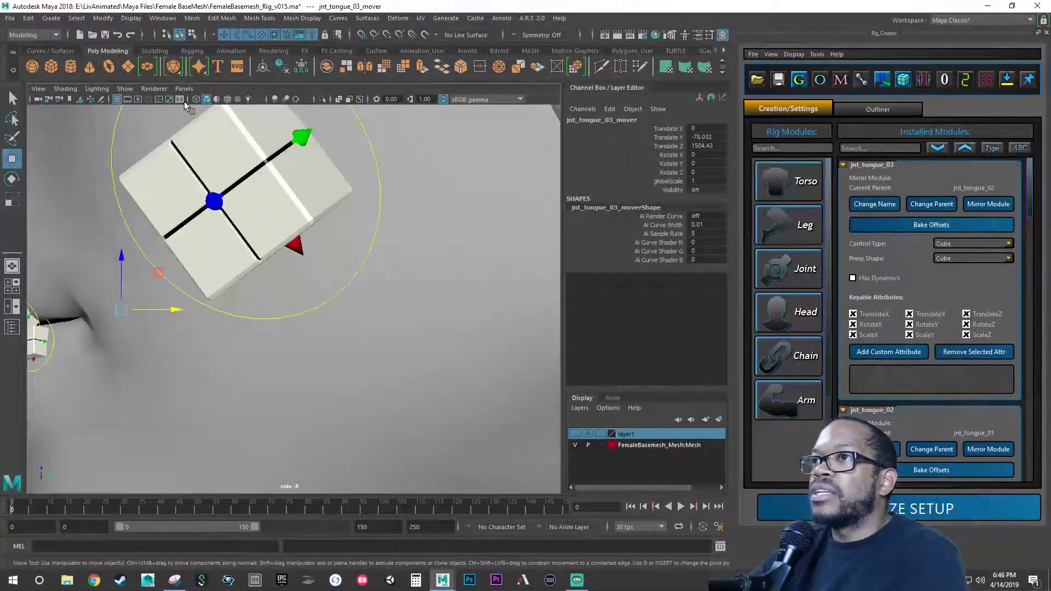
{"action": "left_click", "coordinate": [195, 99]}
{"action": "scroll", "coordinate": [285, 277], "scroll_direction": "up", "scroll_amount": 2}
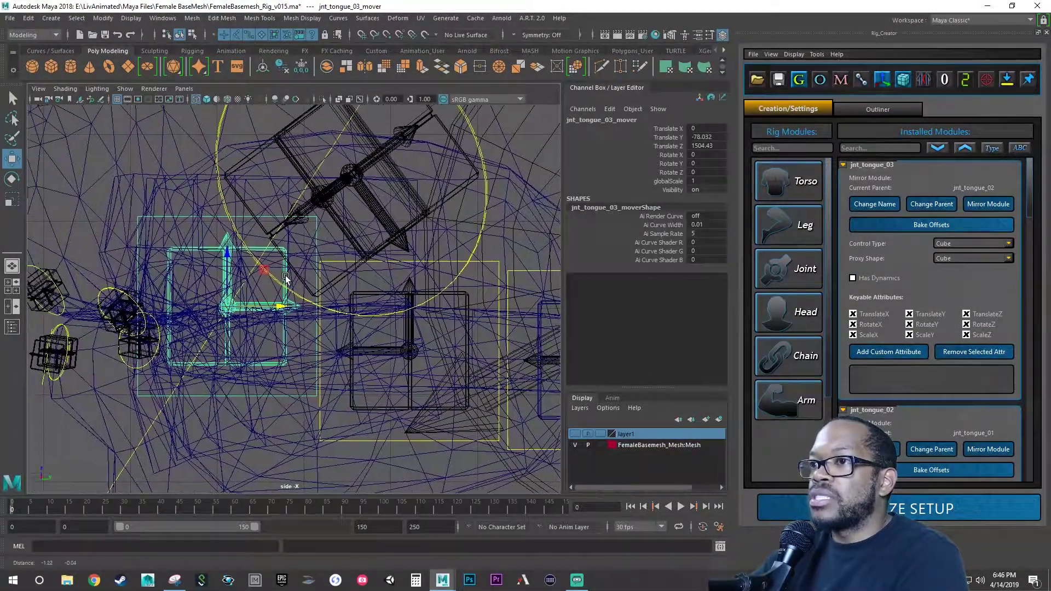
{"action": "left_click_drag", "start_coordinate": [228, 256], "coordinate": [230, 305]}
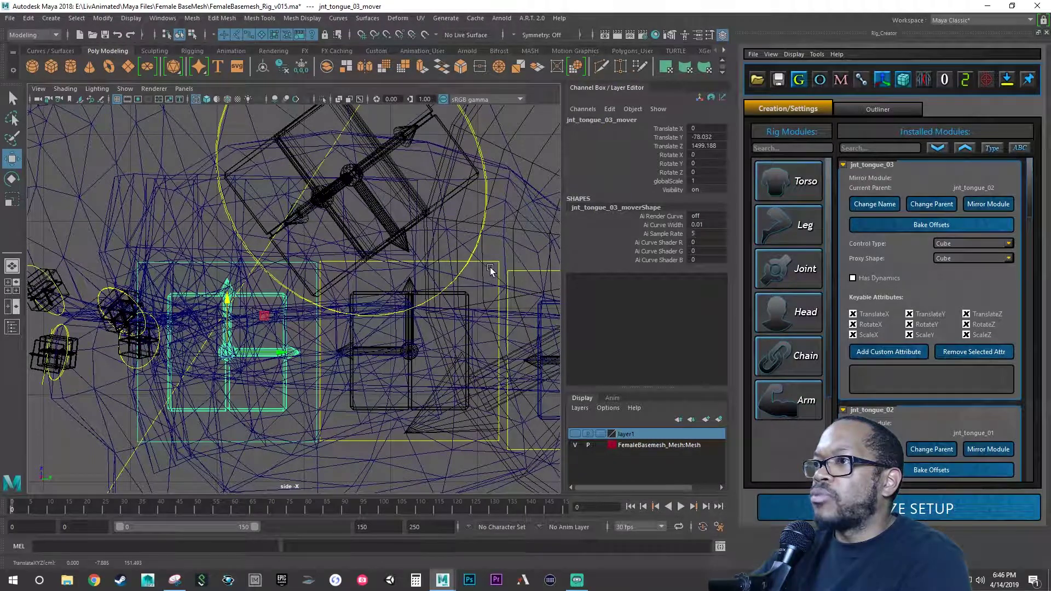
{"action": "middle_click_drag", "start_coordinate": [468, 307], "coordinate": [422, 308], "text": "alt"}
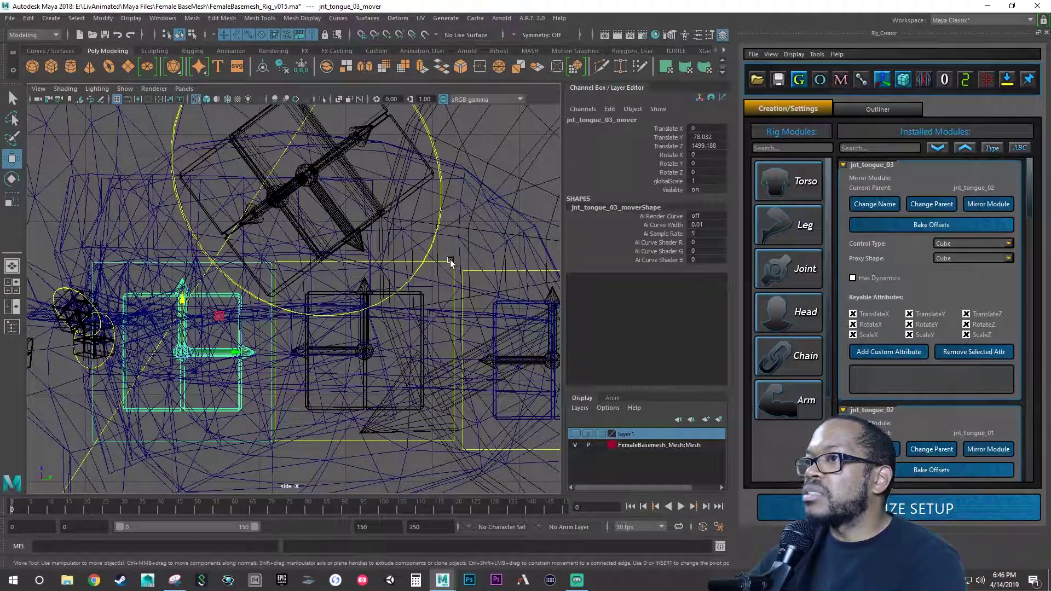
Capture a snip of the jnt_tongue_02 mover's transform values with Snipping Tool, and close the snip.
{"action": "key", "text": "Up"}
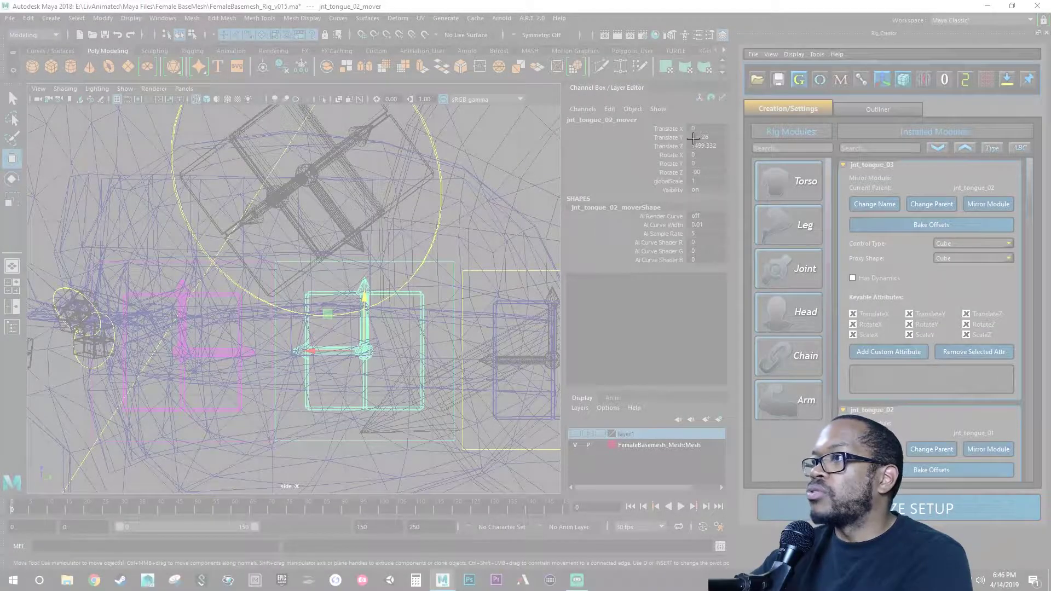
{"action": "left_click_drag", "start_coordinate": [648, 119], "coordinate": [734, 199]}
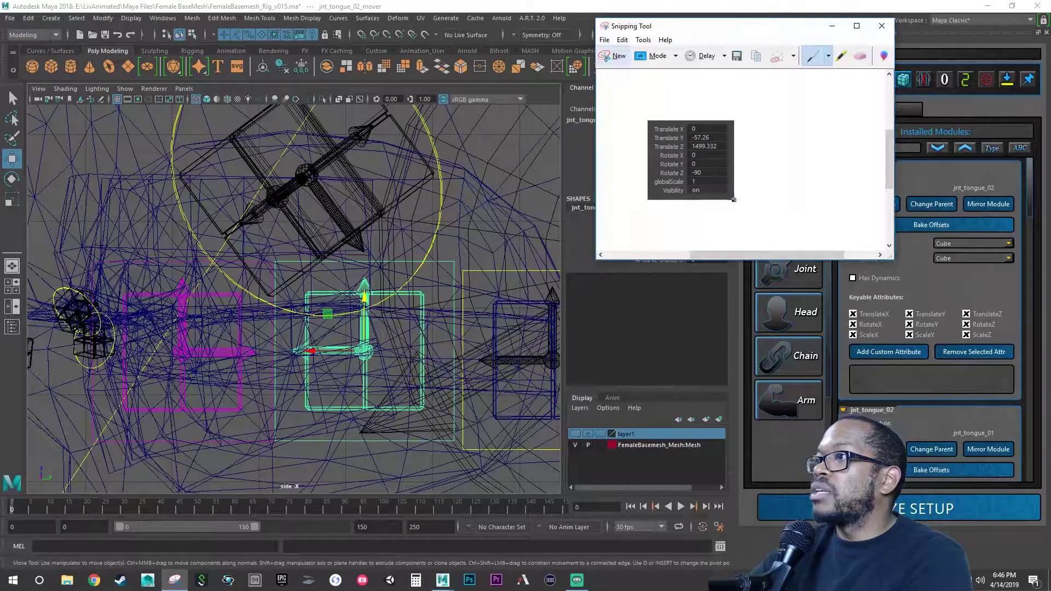
{"action": "left_click", "coordinate": [882, 26]}
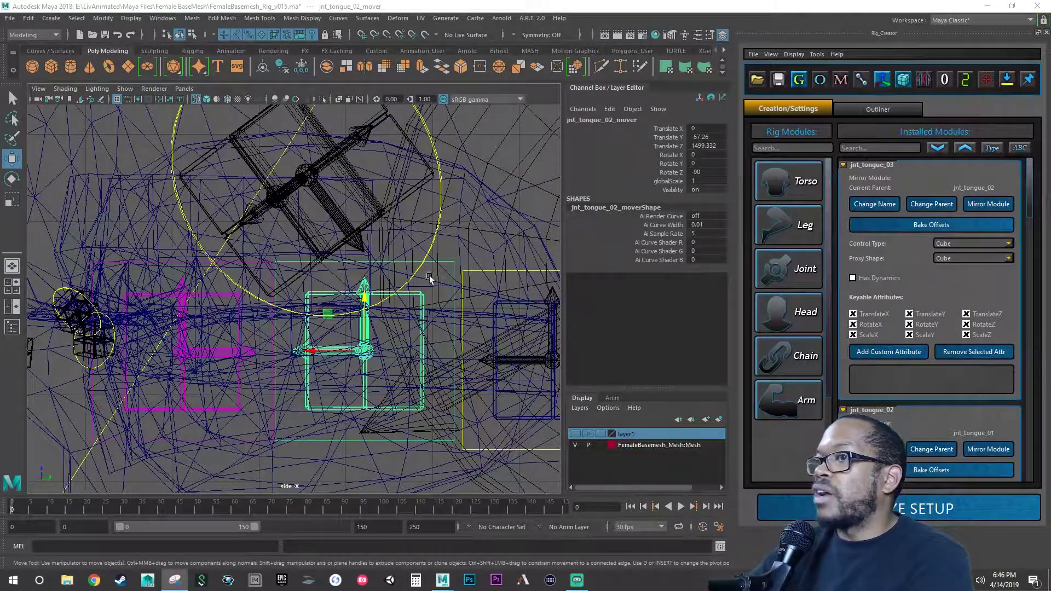
Match the jnt_tongue_03 mover's position to the jnt_tongue_02 mover with Translate Y -57.26 and Translate Z 1499.332.
{"action": "left_click", "coordinate": [138, 261]}
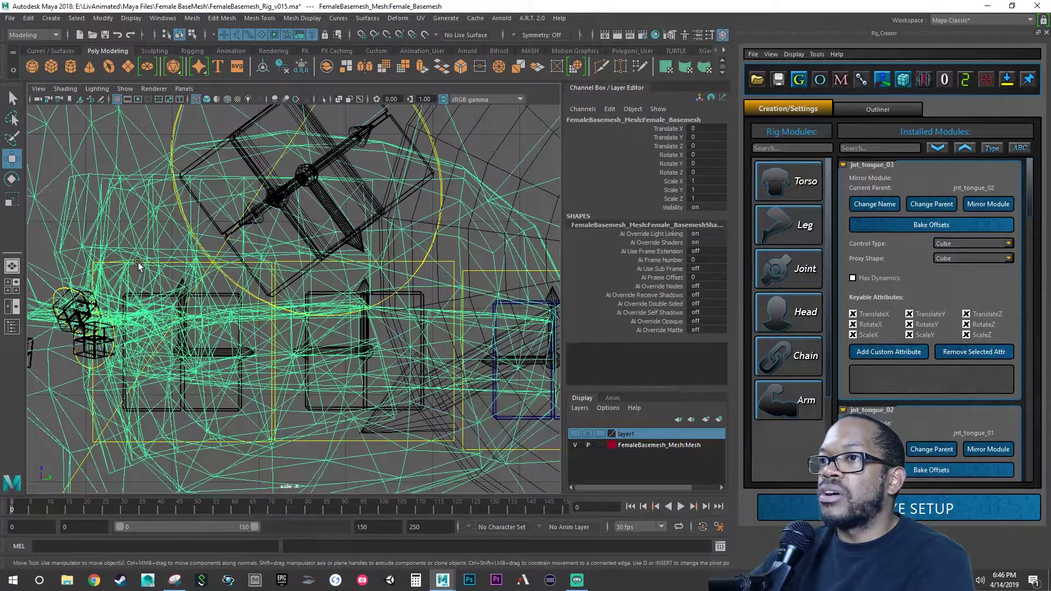
{"action": "left_click", "coordinate": [110, 263]}
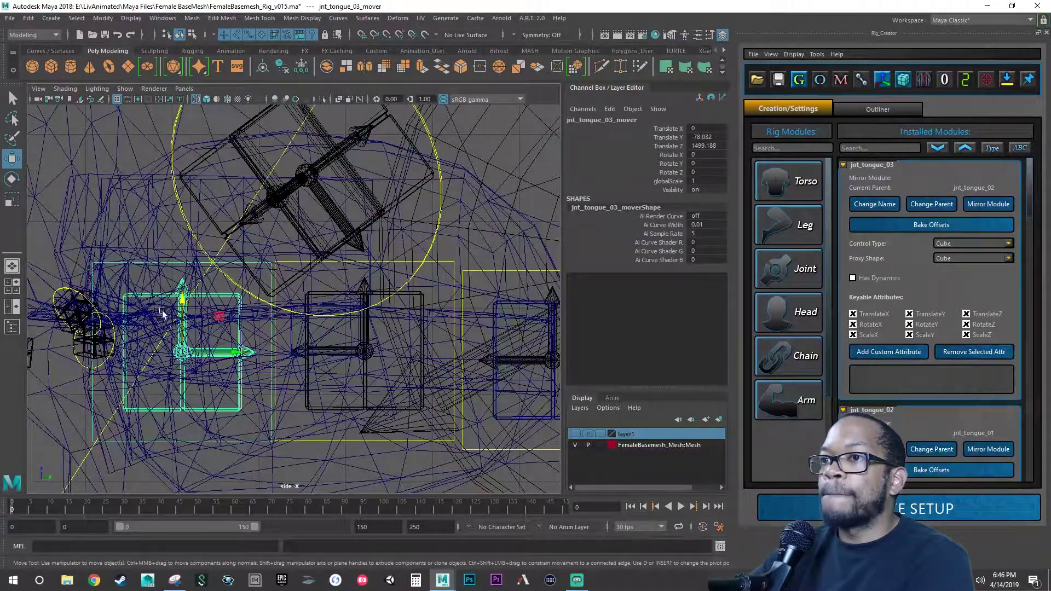
{"action": "scroll", "coordinate": [162, 310], "scroll_direction": "up", "scroll_amount": 2}
{"action": "middle_click_drag", "start_coordinate": [176, 303], "coordinate": [321, 302], "text": "alt"}
{"action": "left_click_drag", "start_coordinate": [321, 301], "coordinate": [329, 309], "text": "alt"}
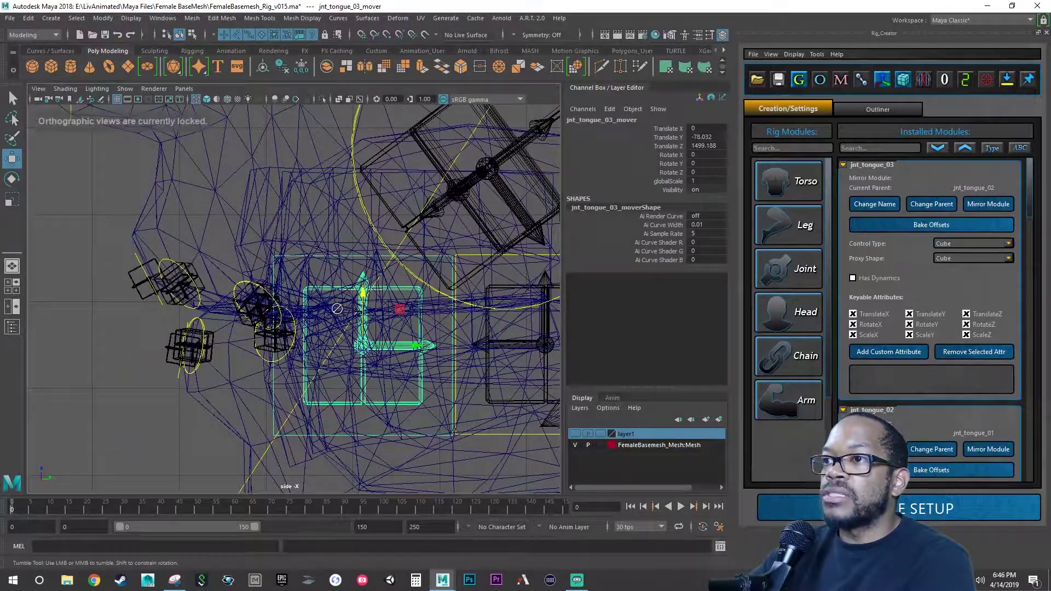
{"action": "middle_click_drag", "start_coordinate": [413, 320], "coordinate": [337, 323], "text": "alt"}
{"action": "key", "text": "space"}
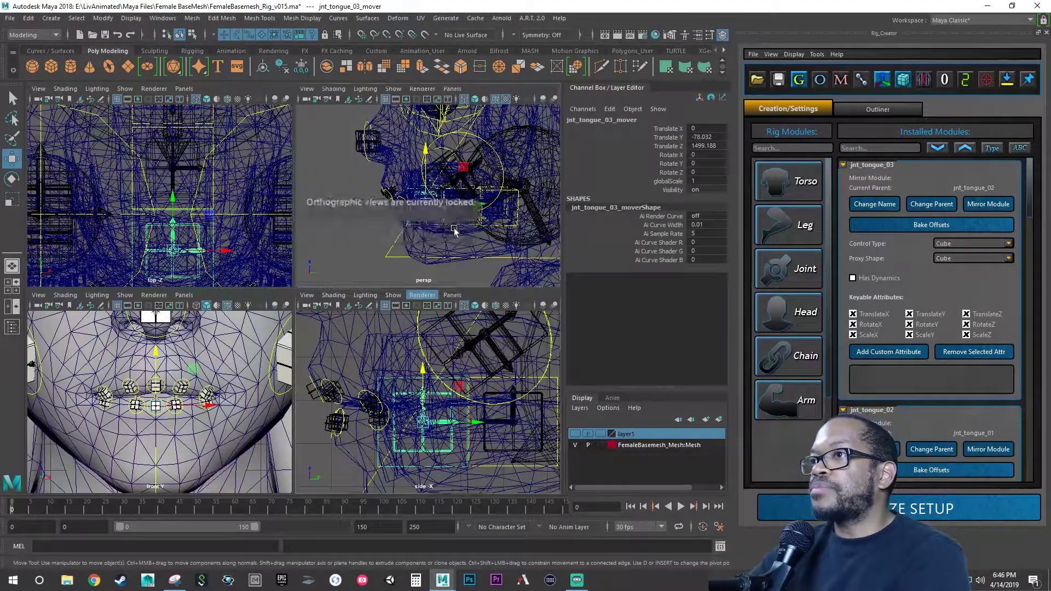
{"action": "key", "text": "space"}
{"action": "mouse_move", "coordinate": [307, 285]}
{"action": "left_mouse_down", "text": "alt"}
{"action": "mouse_move", "coordinate": [362, 279]}
{"action": "mouse_move", "coordinate": [310, 301]}
{"action": "left_mouse_up", "text": "alt"}
{"action": "scroll", "coordinate": [328, 290], "scroll_direction": "up", "scroll_amount": 3}
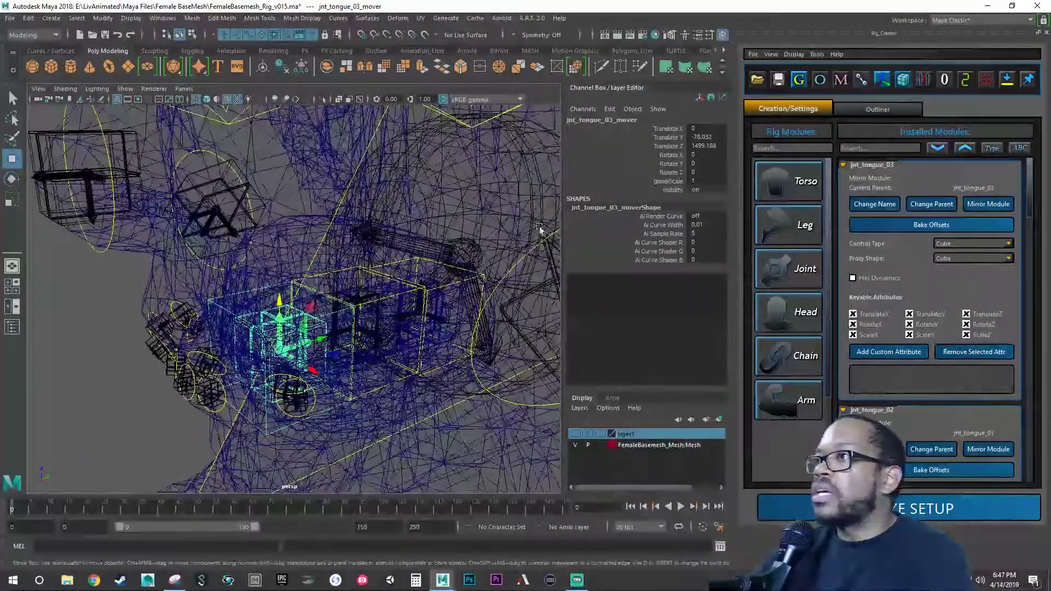
{"action": "double_click", "coordinate": [705, 129]}
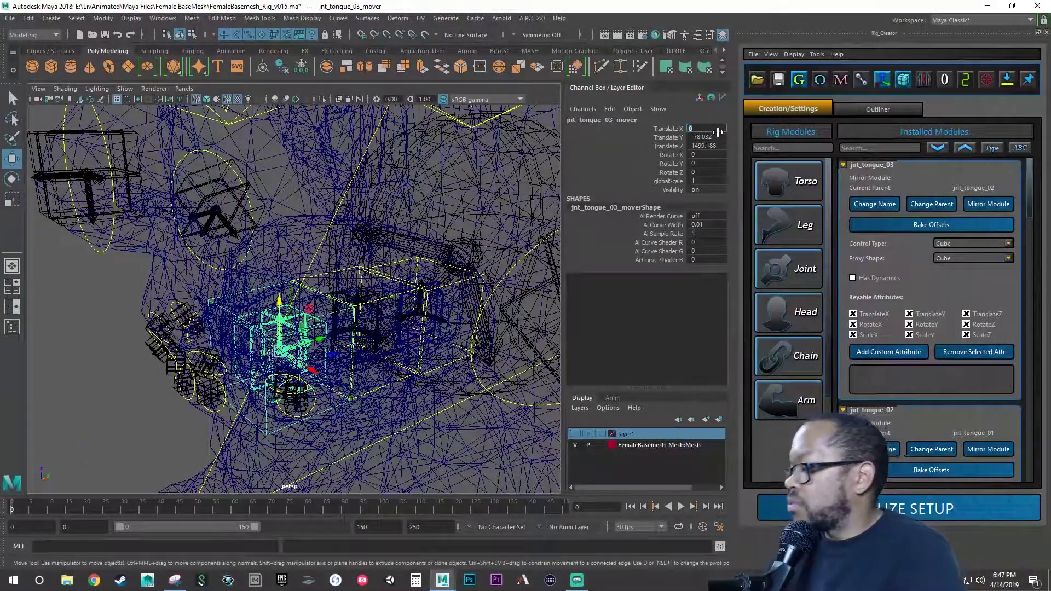
{"action": "key", "text": "Tab"}
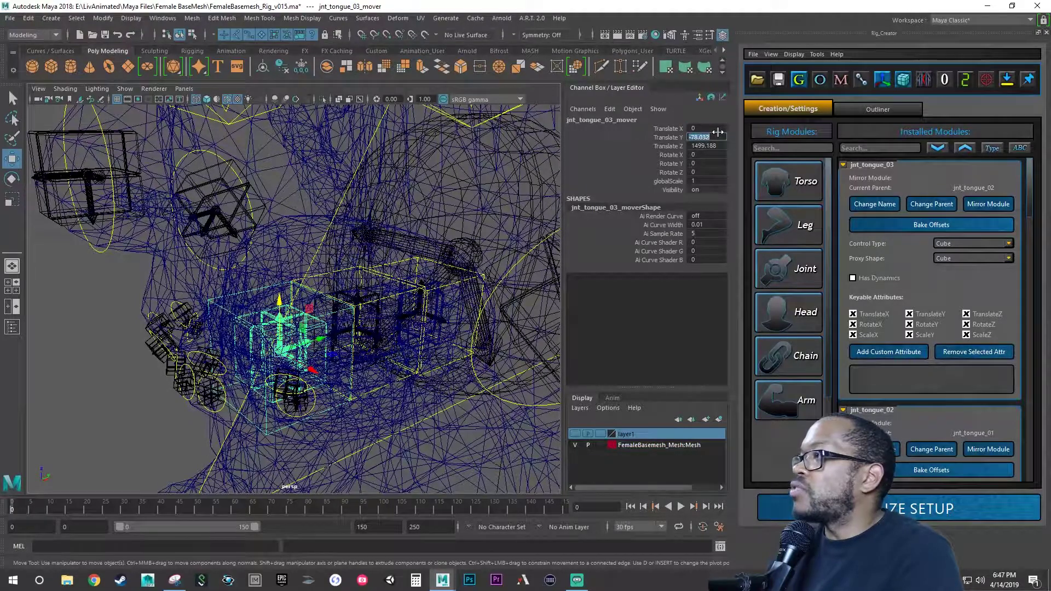
{"action": "type", "text": "-57"}
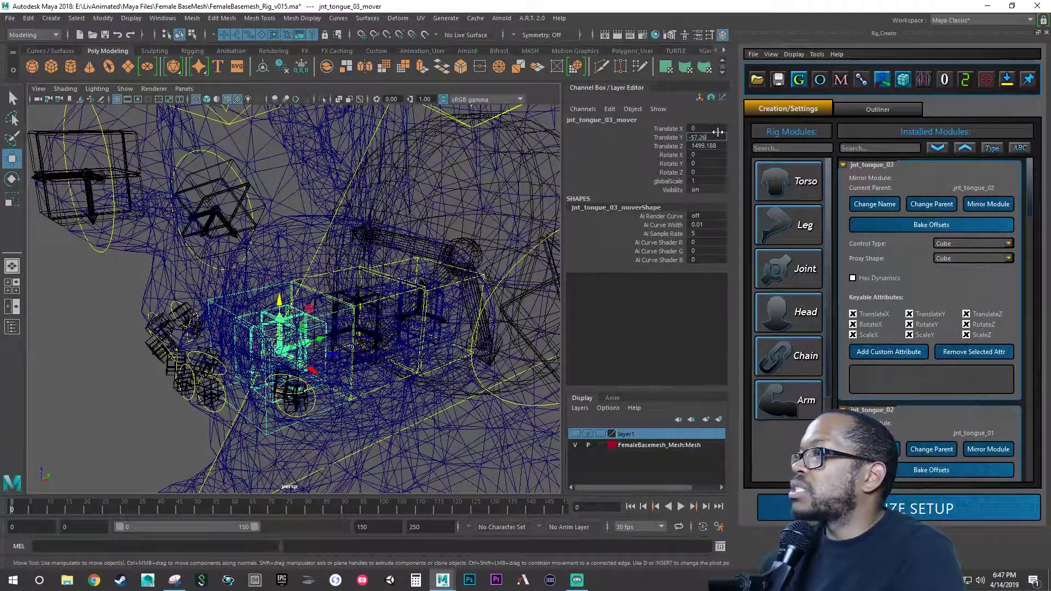
{"action": "key", "text": "Tab"}
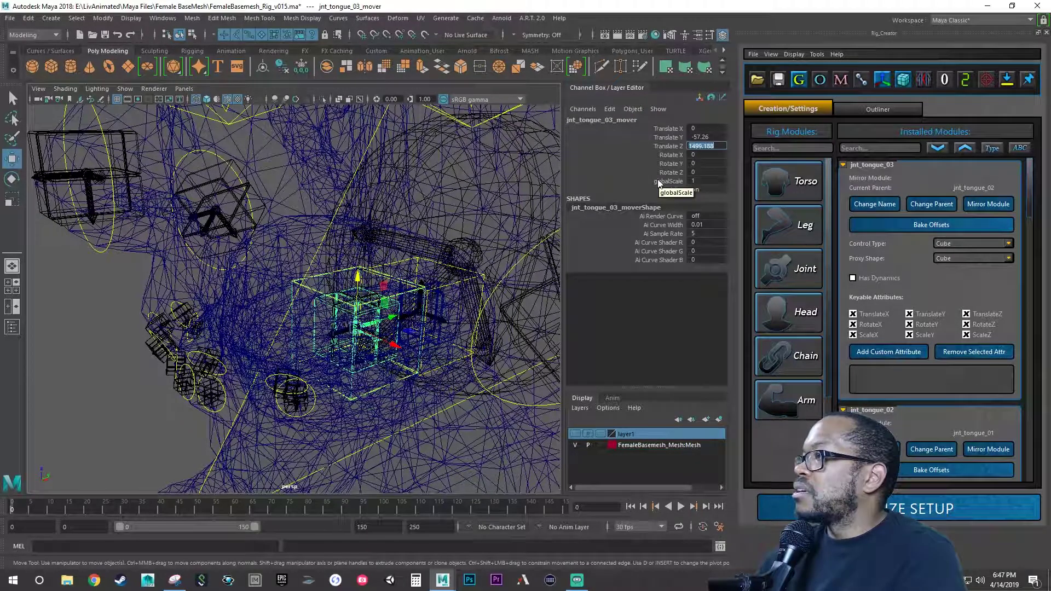
{"action": "type", "text": "49"}
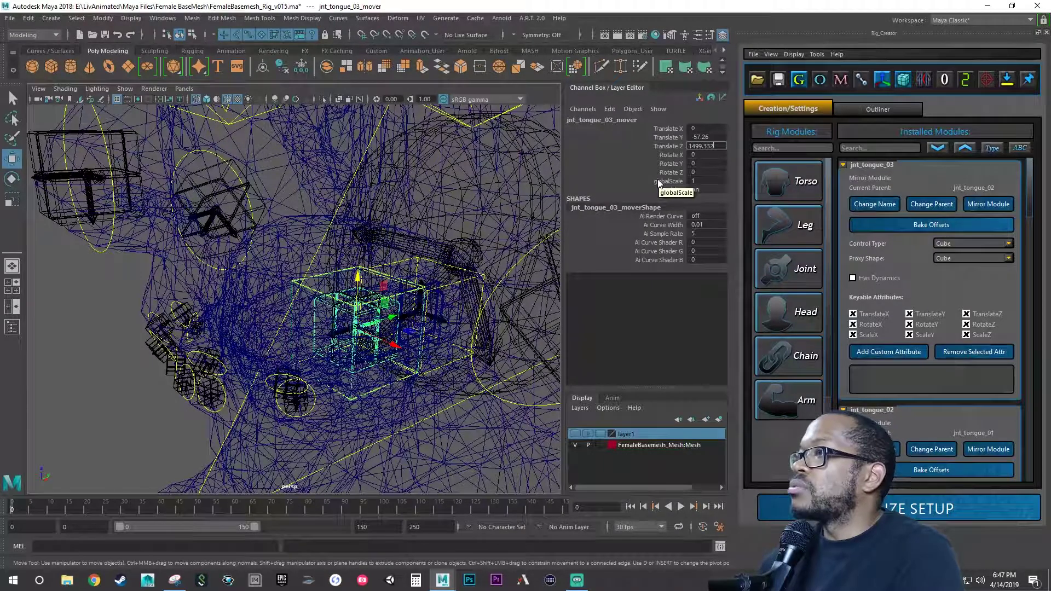
{"action": "type", "text": "9.332"}
{"action": "key", "text": "Tab"}
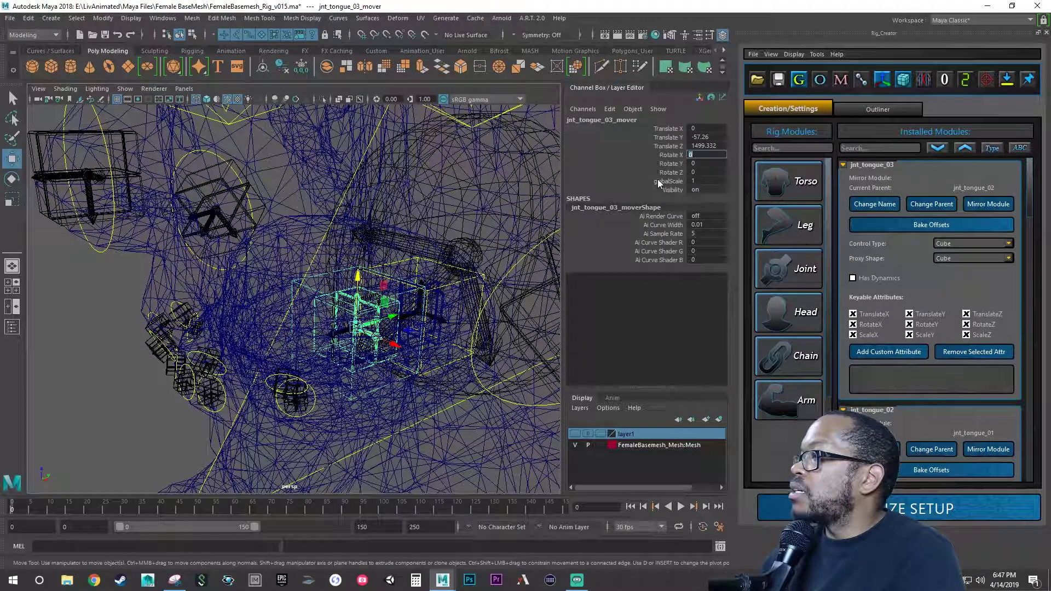
Set Rotate Z of the jnt_tongue_03 mover to -90.
{"action": "key", "text": "Tab"}
{"action": "key", "text": "Tab"}
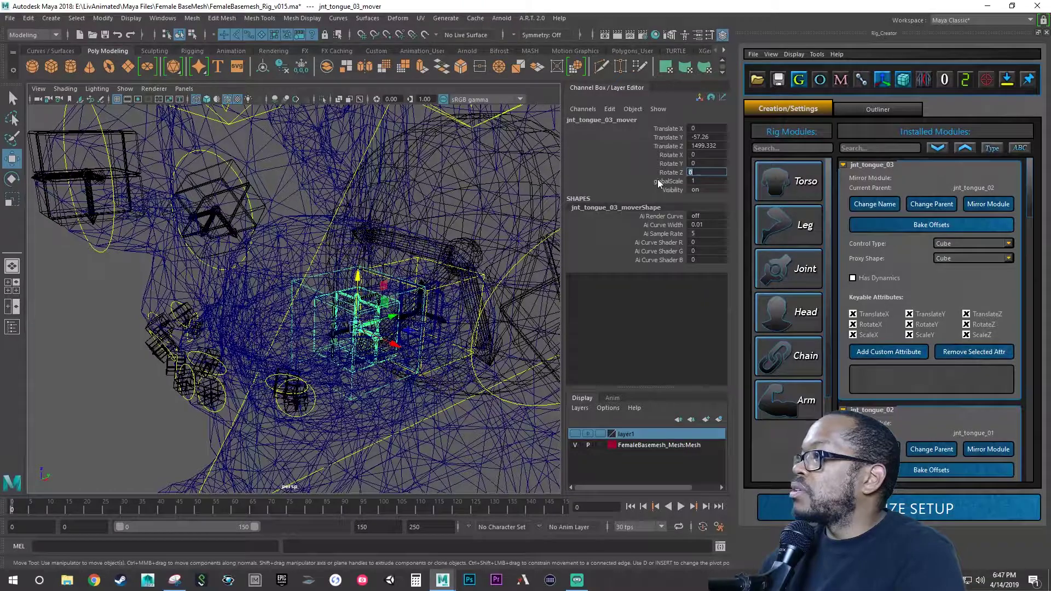
{"action": "type", "text": "-90"}
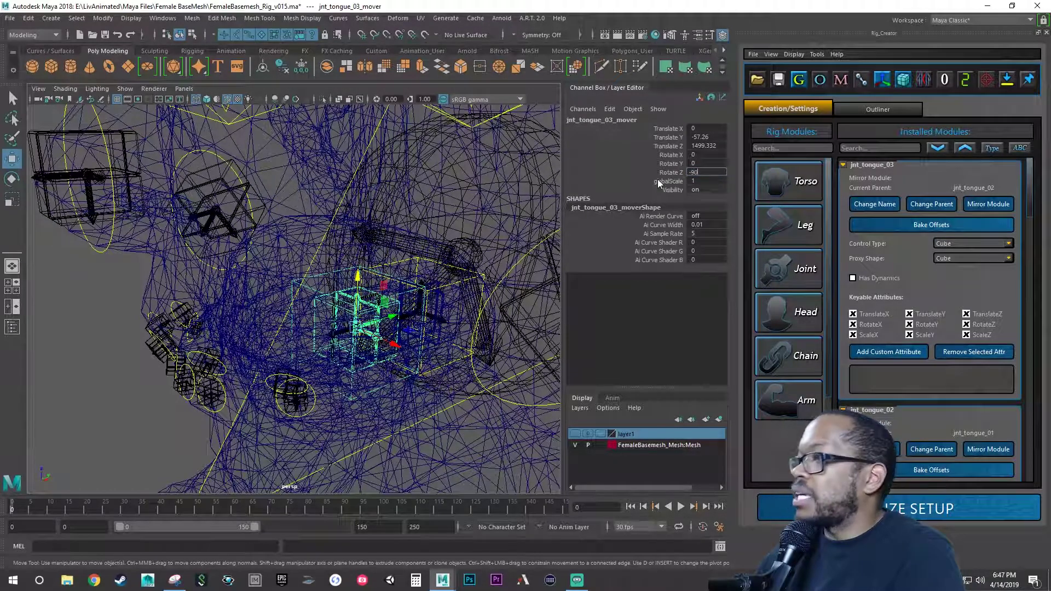
{"action": "key", "text": "Return"}
Slide the jnt_tongue_03 mover forward along its own axis, ahead of jnt_tongue_02, to about Translate Y -78.04.
{"action": "left_click_drag", "start_coordinate": [410, 293], "coordinate": [185, 341], "text": "alt"}
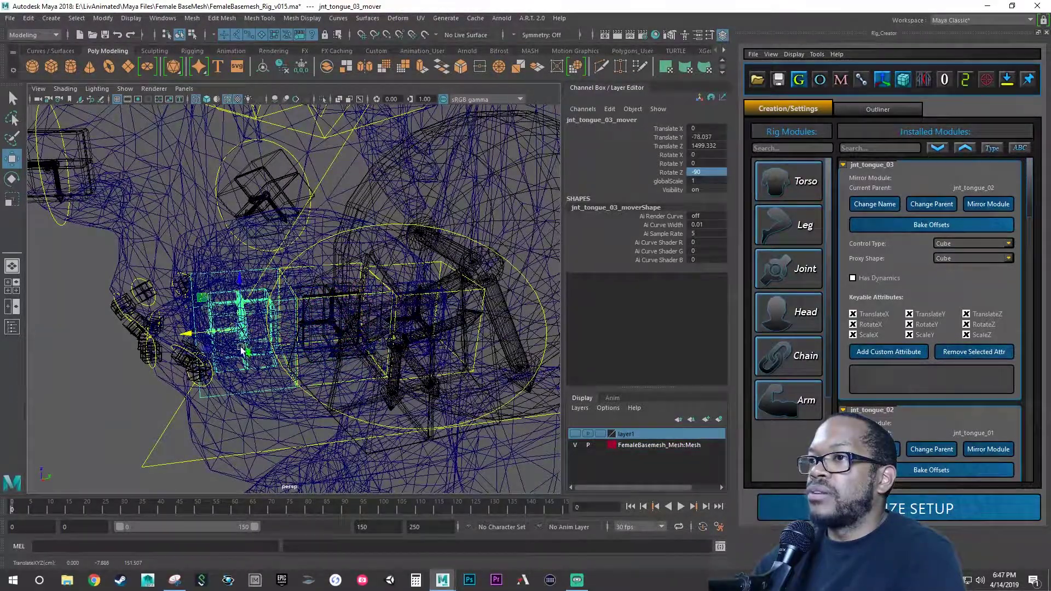
{"action": "scroll", "coordinate": [221, 302], "scroll_direction": "up", "scroll_amount": 5}
{"action": "scroll", "coordinate": [278, 331], "scroll_direction": "down", "scroll_amount": 3}
{"action": "mouse_move", "coordinate": [278, 331]}
{"action": "left_mouse_down", "text": "alt"}
{"action": "mouse_move", "coordinate": [307, 330]}
{"action": "mouse_move", "coordinate": [298, 327]}
{"action": "left_mouse_up", "text": "alt"}
{"action": "key", "text": "space"}
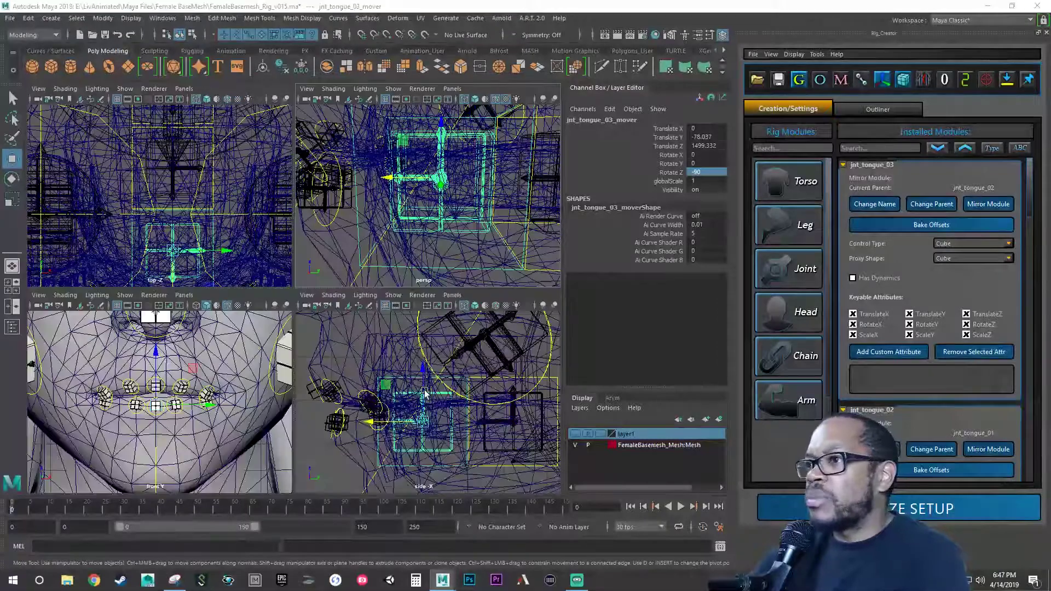
{"action": "key", "text": "space"}
{"action": "scroll", "coordinate": [333, 357], "scroll_direction": "up", "scroll_amount": 1}
{"action": "middle_click_drag", "start_coordinate": [333, 357], "coordinate": [421, 364], "text": "alt"}
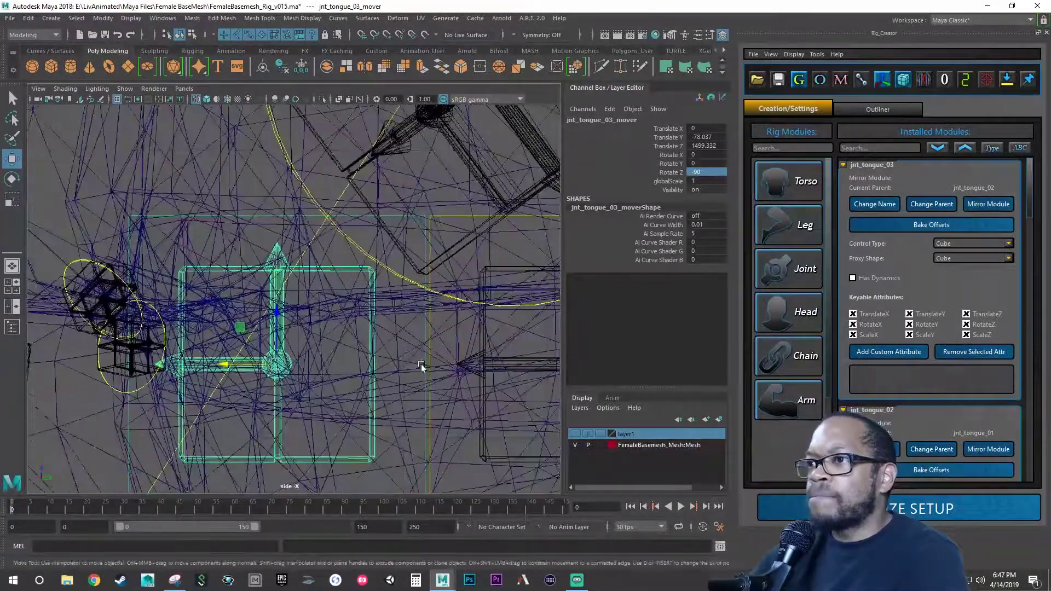
Fine-tune the jnt_tongue_03 mover's depth in the wireframe top view to about Translate Y -78.0.
{"action": "key", "text": "space"}
{"action": "key", "text": "space"}
{"action": "scroll", "coordinate": [298, 297], "scroll_direction": "up", "scroll_amount": 1}
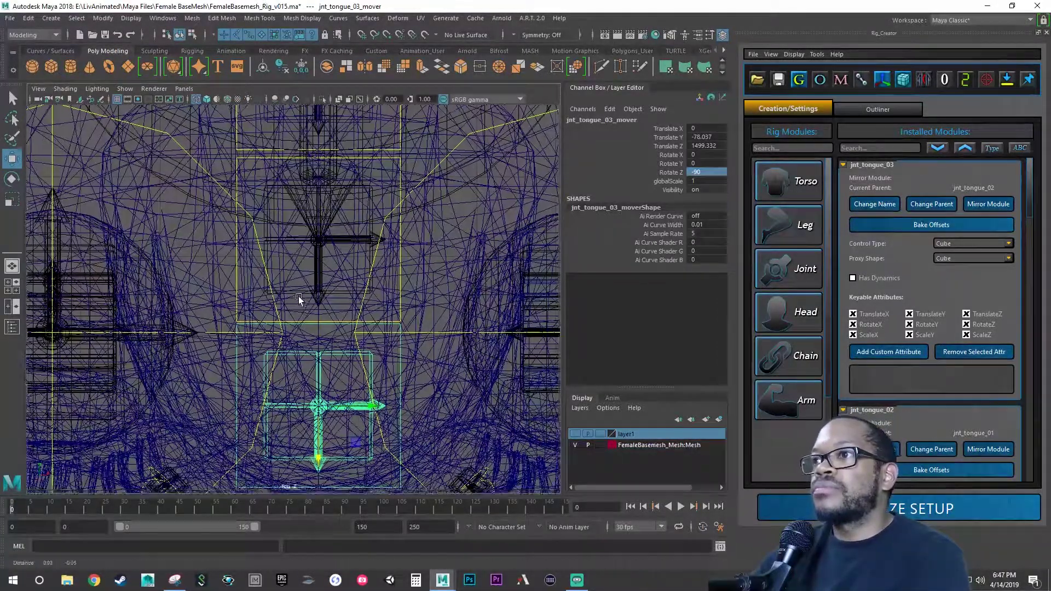
{"action": "middle_click_drag", "start_coordinate": [298, 297], "coordinate": [257, 191], "text": "alt"}
{"action": "scroll", "coordinate": [374, 312], "scroll_direction": "up", "scroll_amount": 3}
{"action": "scroll", "coordinate": [374, 313], "scroll_direction": "up", "scroll_amount": 2}
{"action": "middle_click_drag", "start_coordinate": [286, 314], "coordinate": [328, 339], "text": "alt"}
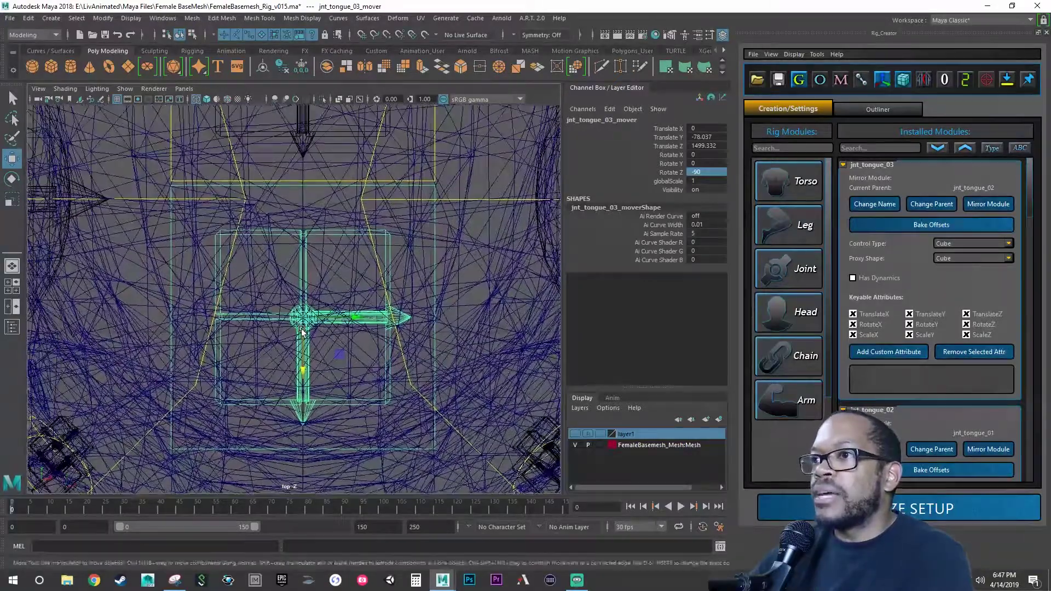
{"action": "scroll", "coordinate": [369, 347], "scroll_direction": "up", "scroll_amount": 2}
{"action": "right_click_drag", "start_coordinate": [369, 346], "coordinate": [290, 351], "text": "alt"}
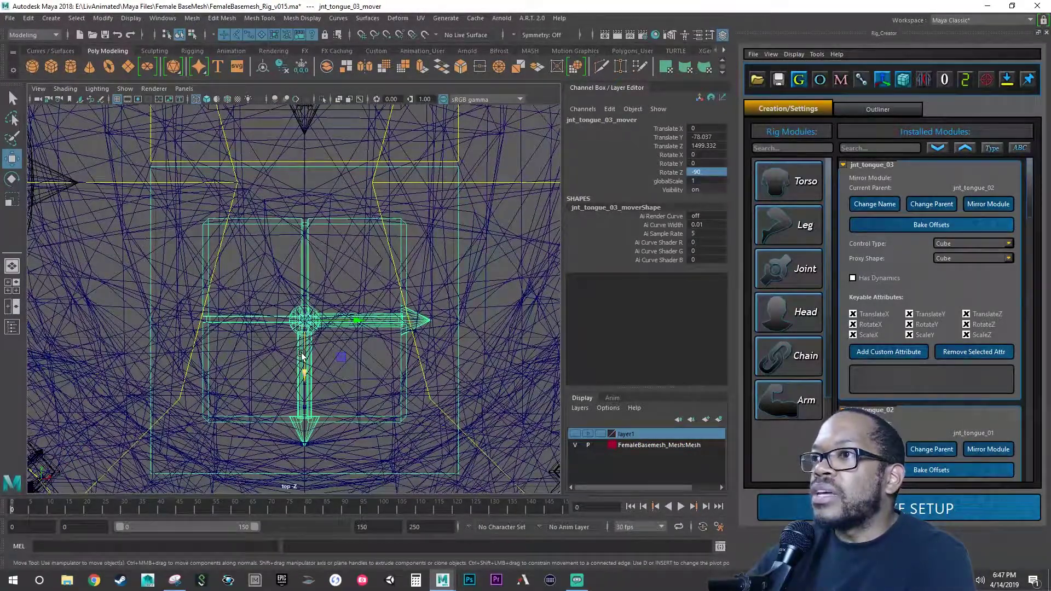
{"action": "left_click_drag", "start_coordinate": [302, 359], "coordinate": [345, 353]}
{"action": "scroll", "coordinate": [342, 350], "scroll_direction": "down", "scroll_amount": 4}
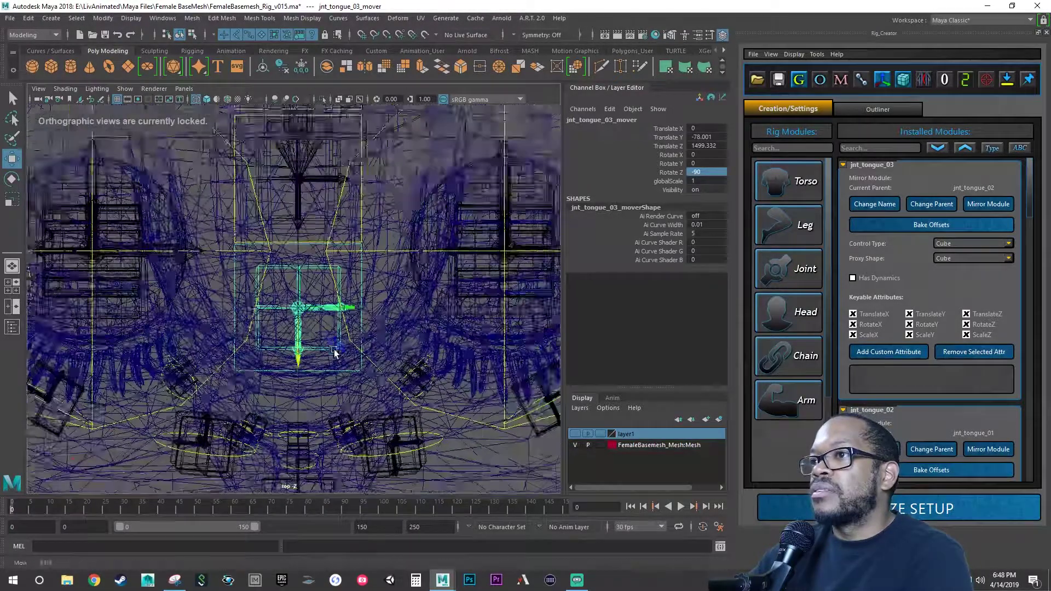
Check the aligned tongue movers in the perspective view and save the rig scene.
{"action": "key", "text": "space"}
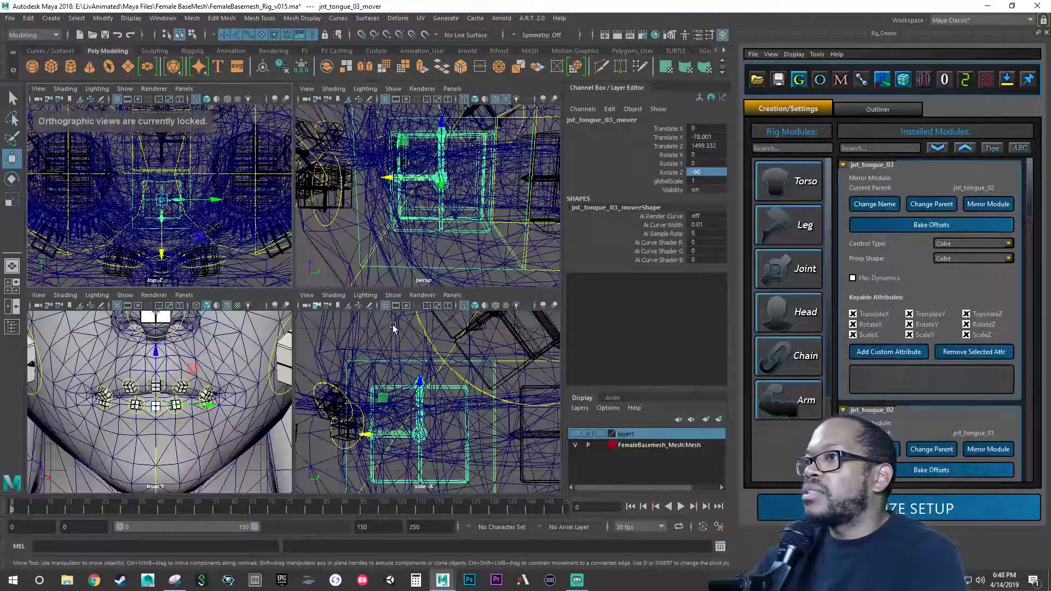
{"action": "key", "text": "space"}
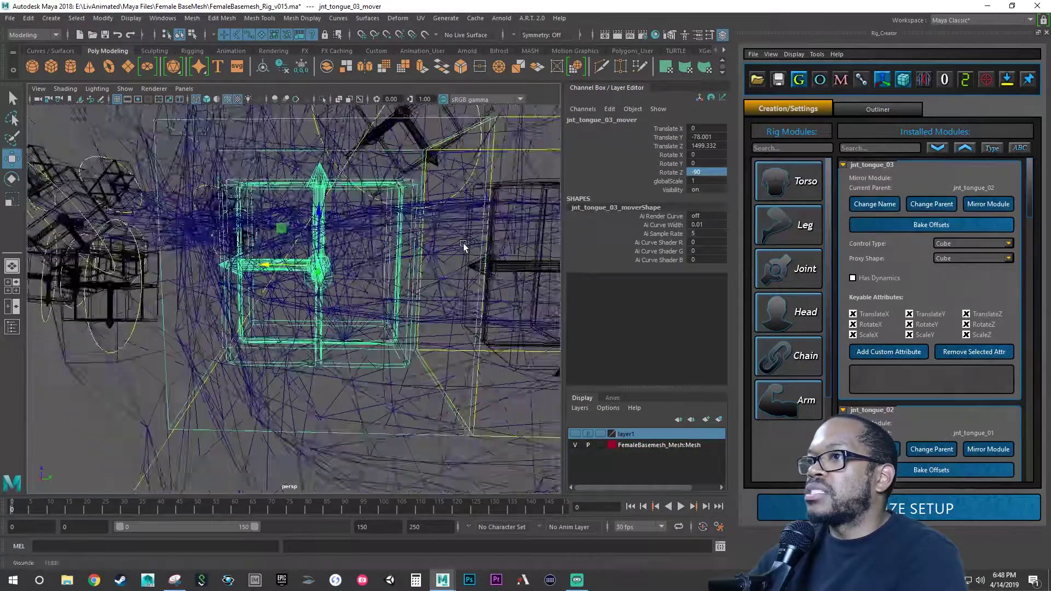
{"action": "left_click_drag", "start_coordinate": [469, 247], "coordinate": [352, 246], "text": "alt"}
{"action": "key", "text": "q"}
{"action": "key", "text": "ctrl+s"}
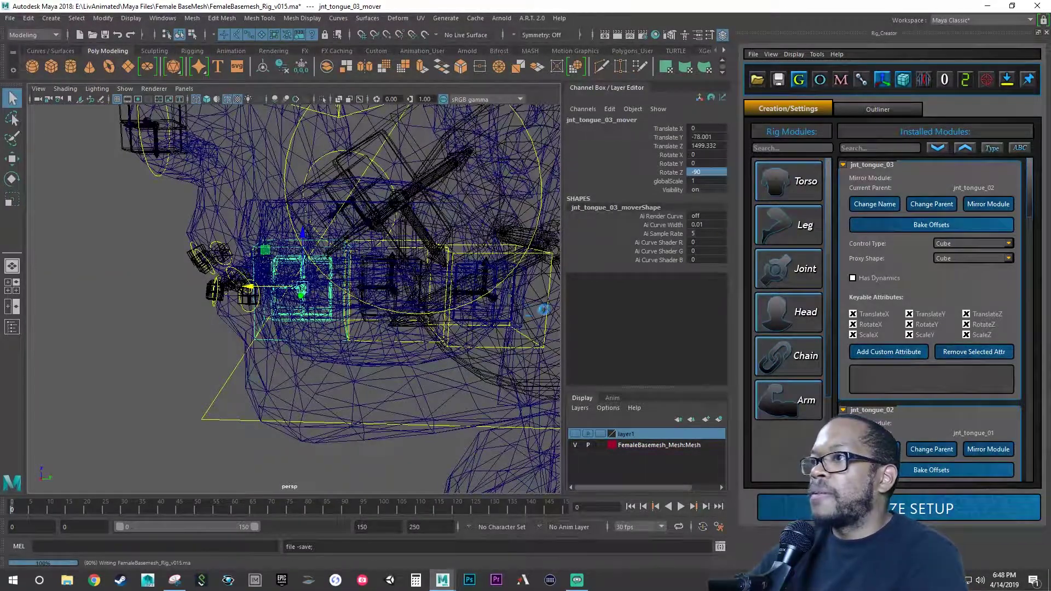
Test the tongue chain by raising the jnt_tongue_01 mover, and undo the move.
{"action": "key", "text": "w"}
{"action": "left_click", "coordinate": [493, 260]}
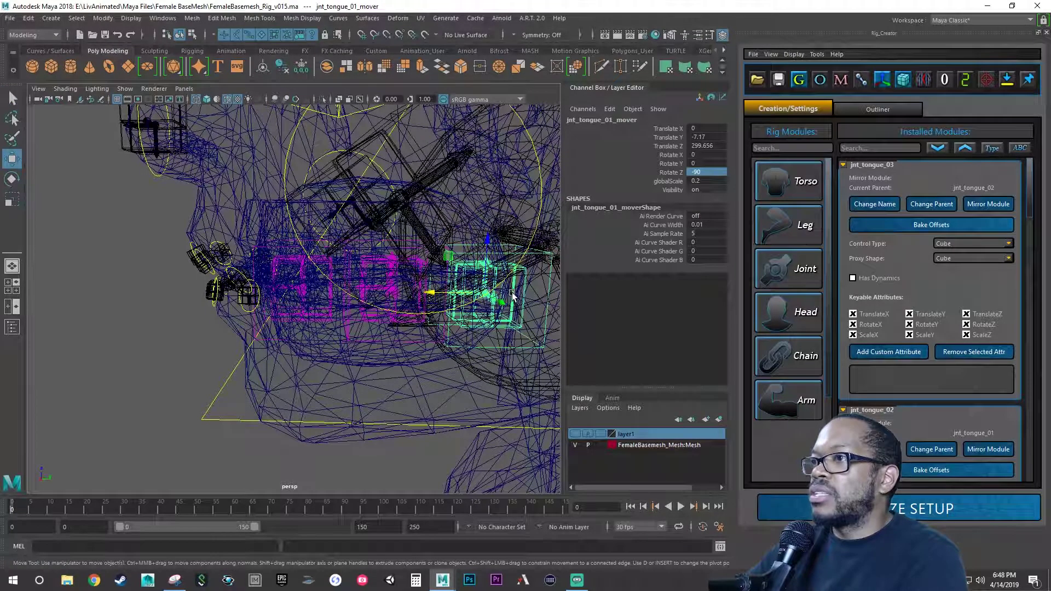
{"action": "mouse_move", "coordinate": [493, 249]}
{"action": "left_mouse_down", "text": "alt"}
{"action": "mouse_move", "coordinate": [470, 378]}
{"action": "mouse_move", "coordinate": [455, 301]}
{"action": "mouse_move", "coordinate": [495, 244]}
{"action": "mouse_move", "coordinate": [504, 247]}
{"action": "left_mouse_up", "text": "alt"}
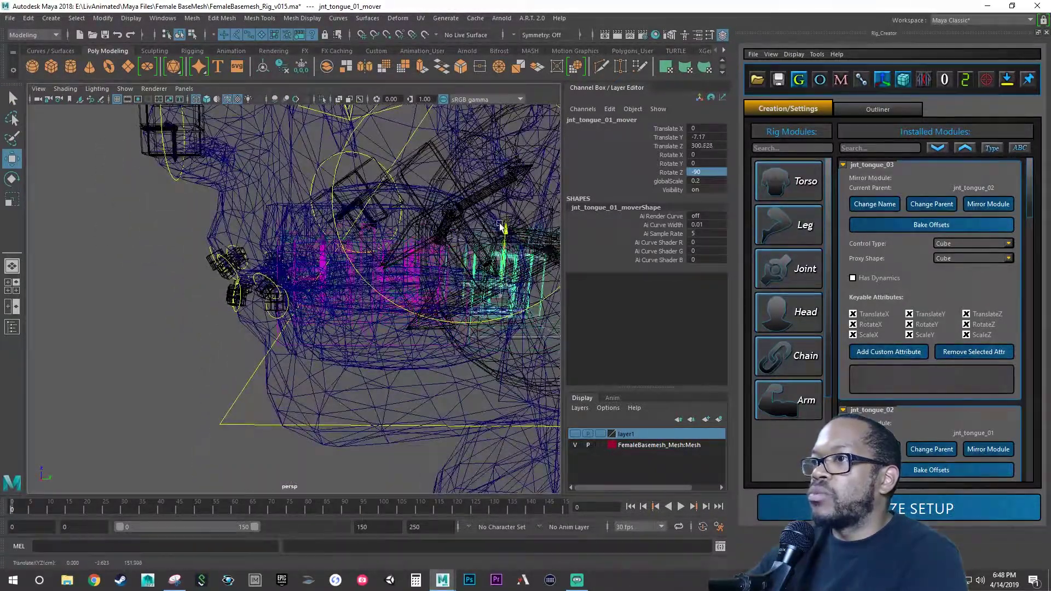
{"action": "key", "text": "ctrl+z"}
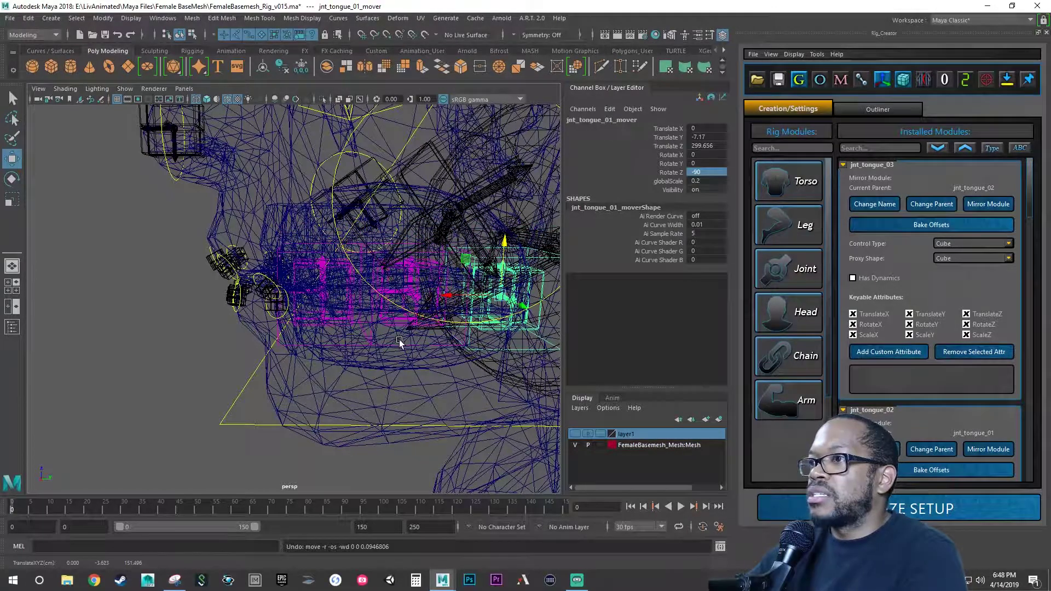
Test-move the jnt_tongue_02 and jnt_tongue_03 movers vertically to check the chain, restoring their positions.
{"action": "right_click_drag", "start_coordinate": [399, 343], "coordinate": [286, 403], "text": "alt"}
{"action": "left_click", "coordinate": [309, 430]}
{"action": "left_click_drag", "start_coordinate": [286, 404], "coordinate": [305, 391], "text": "alt"}
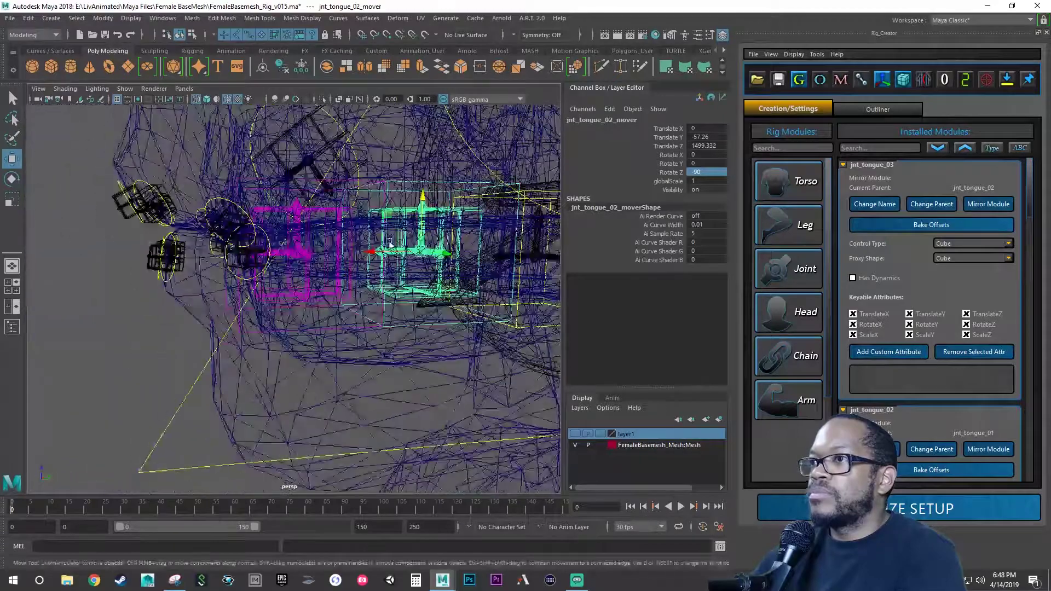
{"action": "left_click_drag", "start_coordinate": [422, 205], "coordinate": [265, 359]}
{"action": "left_click", "coordinate": [264, 361]}
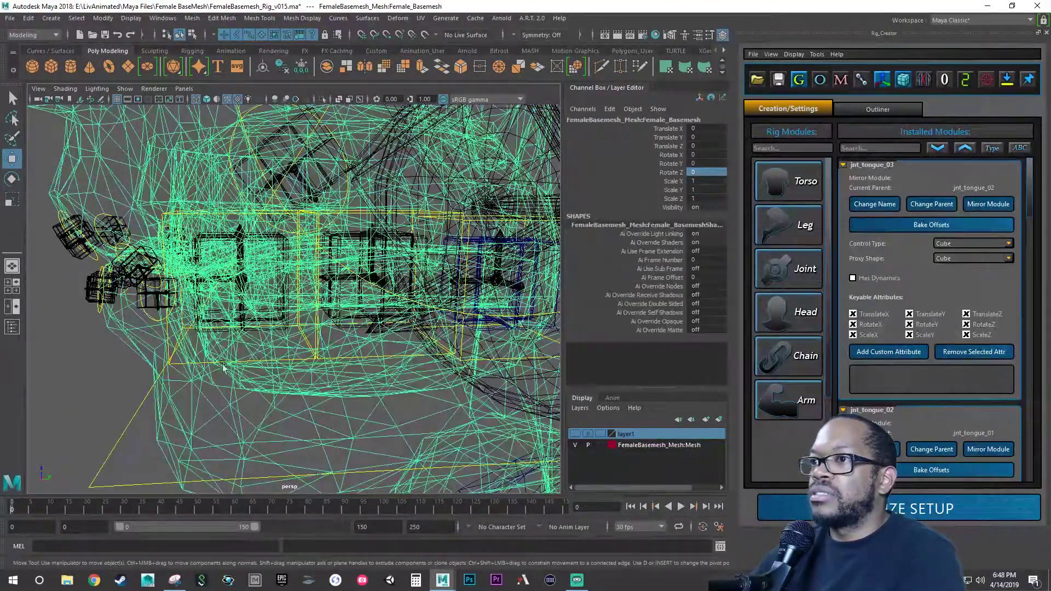
{"action": "left_click", "coordinate": [193, 317]}
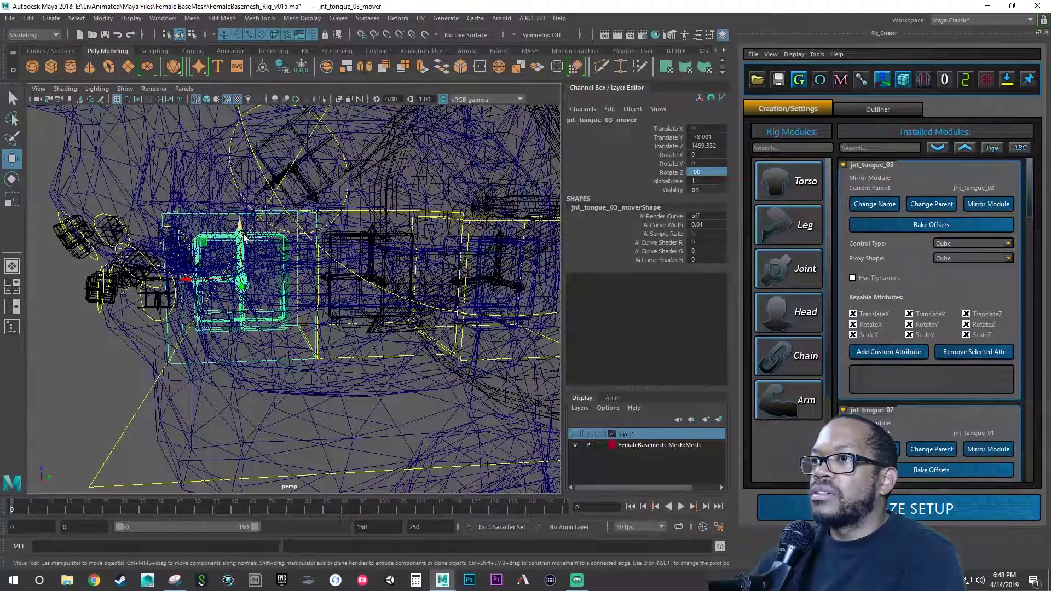
{"action": "left_click_drag", "start_coordinate": [241, 235], "coordinate": [422, 341]}
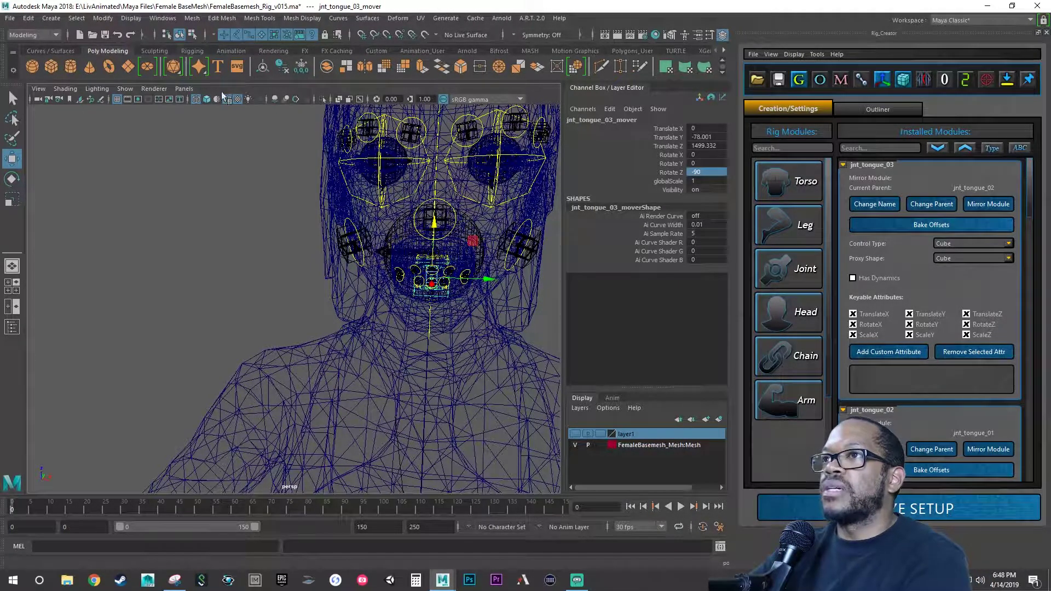
Switch the perspective view from wireframe to shaded display and save the rig scene.
{"action": "left_click", "coordinate": [206, 100]}
{"action": "scroll", "coordinate": [247, 274], "scroll_direction": "up", "scroll_amount": 3}
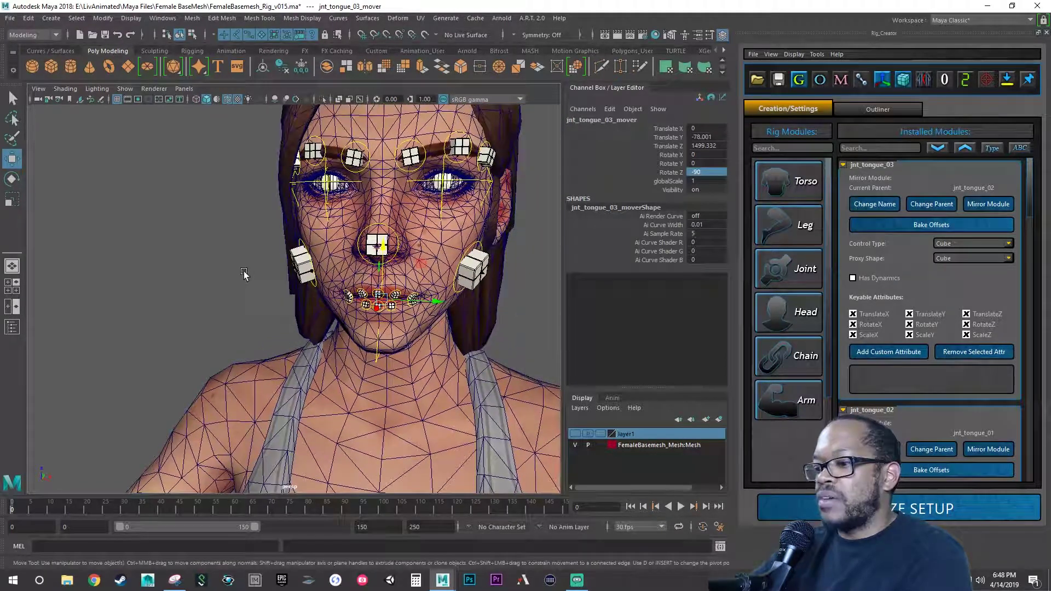
{"action": "key", "text": "ctrl+s"}
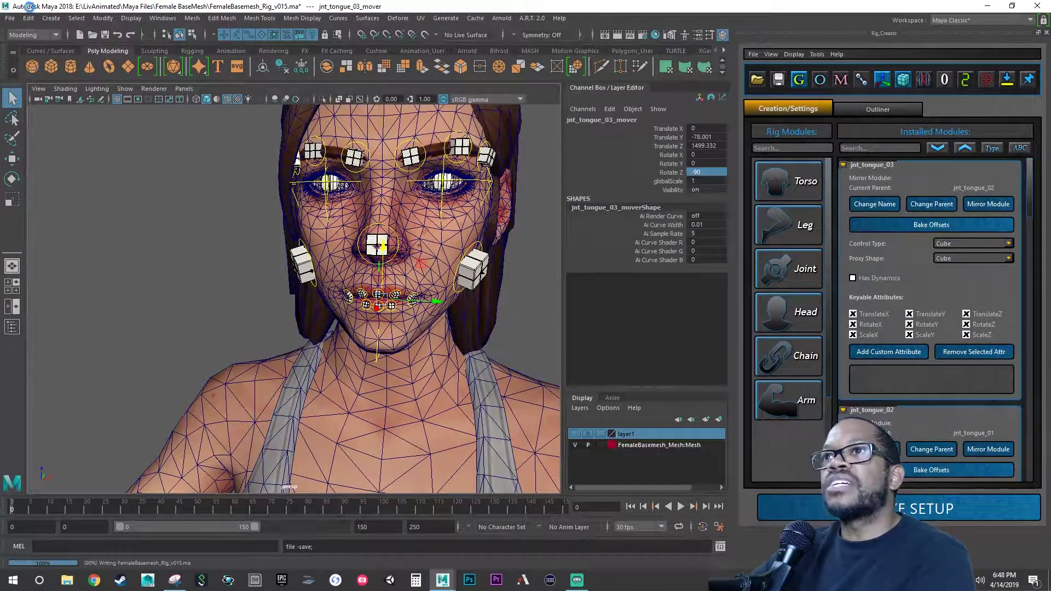
Save the rig scene as a new version named FemaleBasemesh_Rig_v016.ma in the Female BaseMesh folder.
{"action": "left_click", "coordinate": [10, 18]}
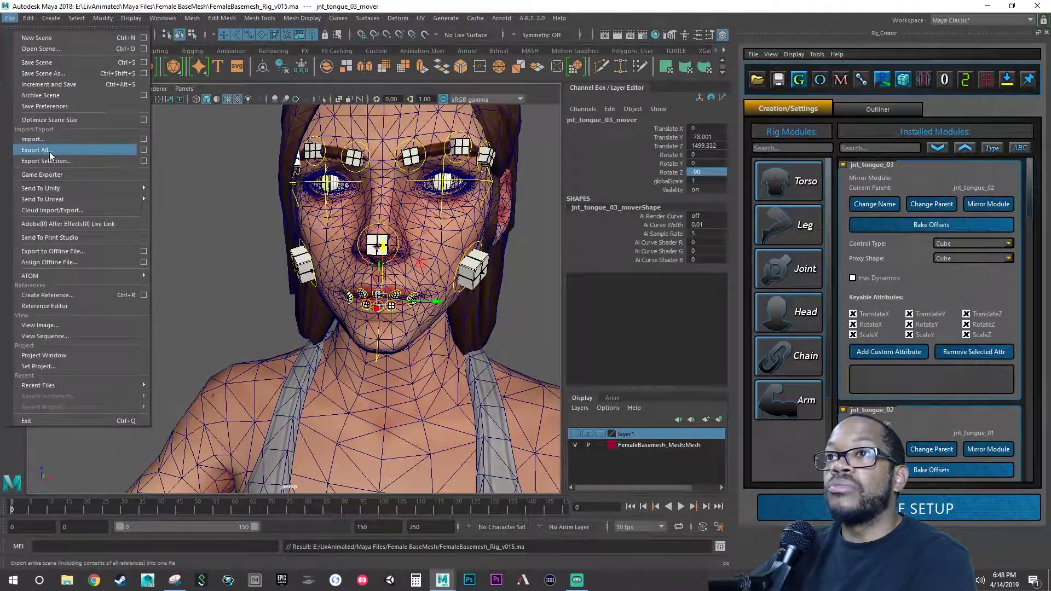
{"action": "left_click", "coordinate": [71, 74]}
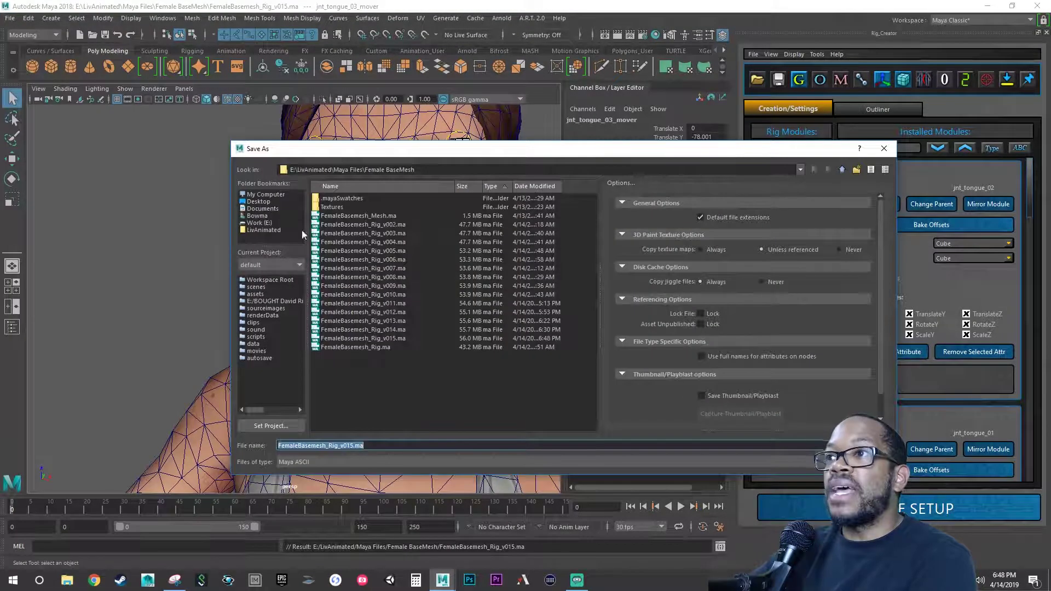
{"action": "left_click", "coordinate": [352, 446]}
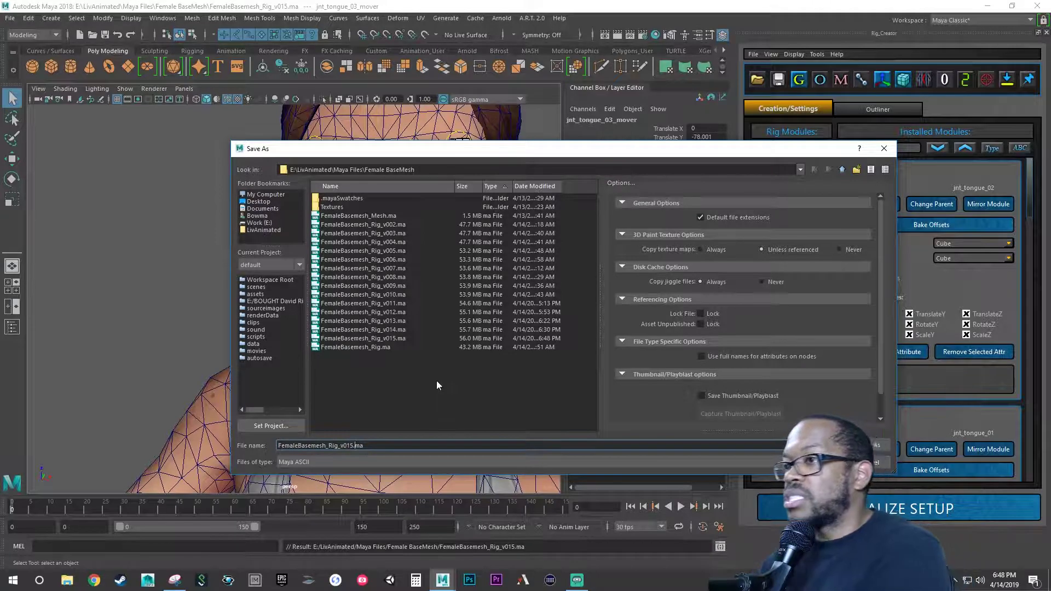
{"action": "key", "text": "BackSpace"}
{"action": "type", "text": "6"}
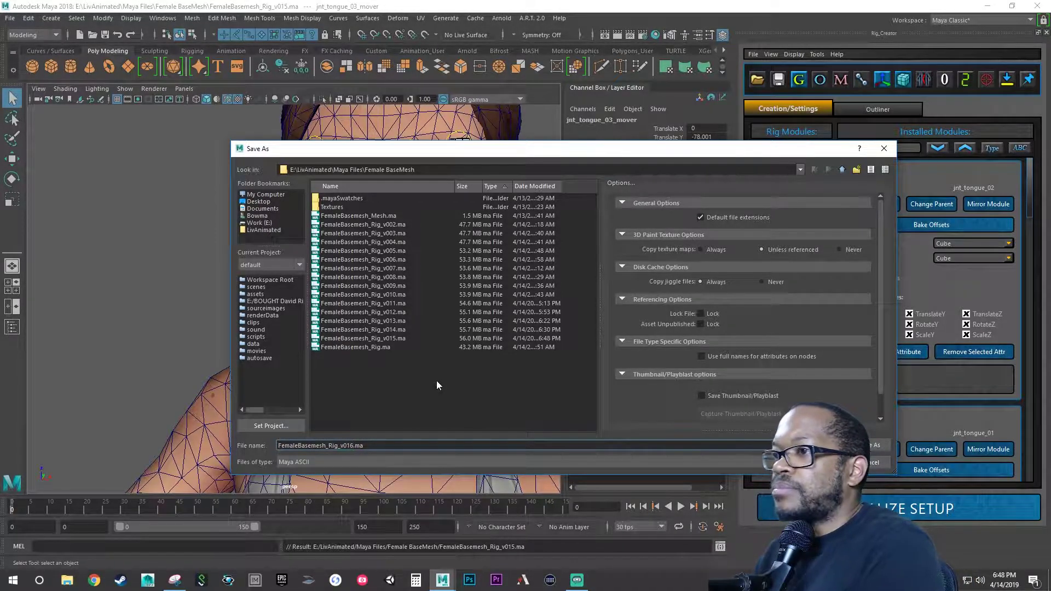
{"action": "key", "text": "Return"}
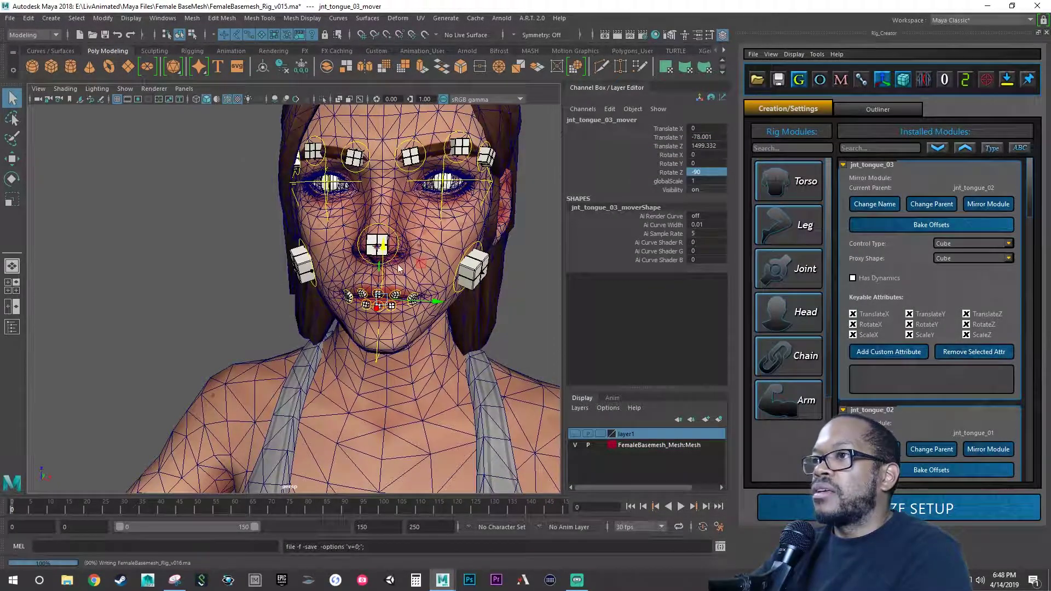
Examine the placement of the brow, eye, nose, cheek and mouth movers around the face from the front and both sides.
{"action": "left_click_drag", "start_coordinate": [400, 270], "coordinate": [400, 276], "text": "alt"}
{"action": "right_click_drag", "start_coordinate": [401, 277], "coordinate": [437, 284], "text": "alt"}
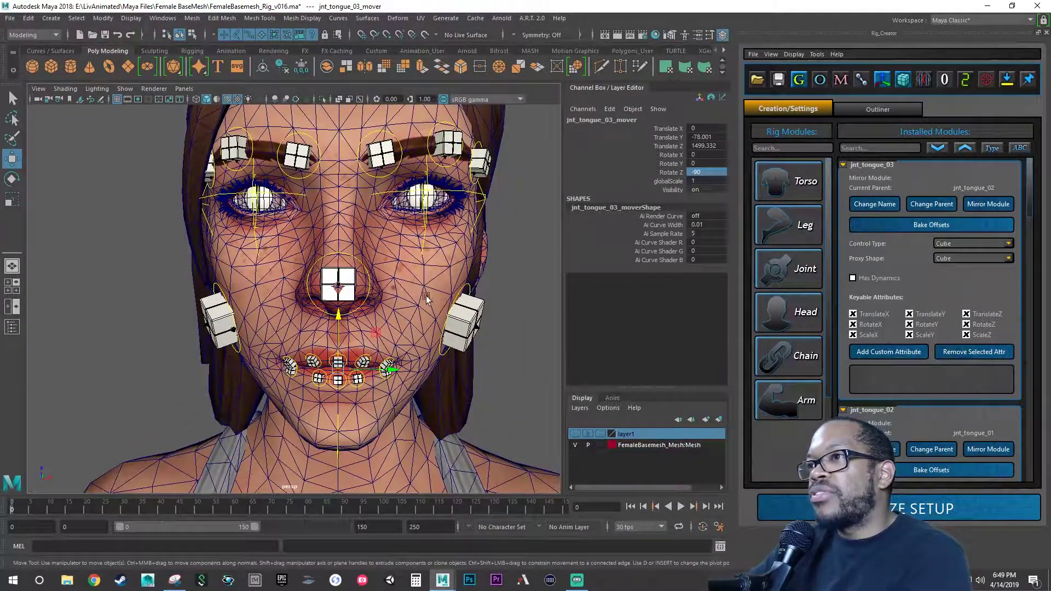
{"action": "mouse_move", "coordinate": [396, 289]}
{"action": "left_mouse_down", "text": "alt"}
{"action": "mouse_move", "coordinate": [414, 278]}
{"action": "mouse_move", "coordinate": [389, 279]}
{"action": "mouse_move", "coordinate": [409, 280]}
{"action": "left_mouse_up", "text": "alt"}
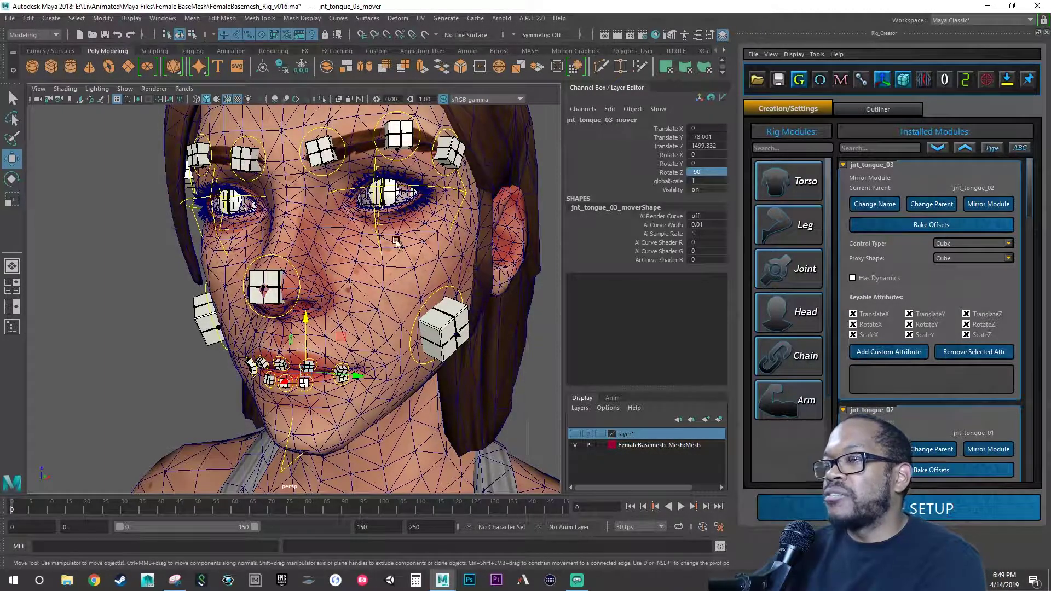
{"action": "left_click_drag", "start_coordinate": [397, 241], "coordinate": [331, 323], "text": "alt"}
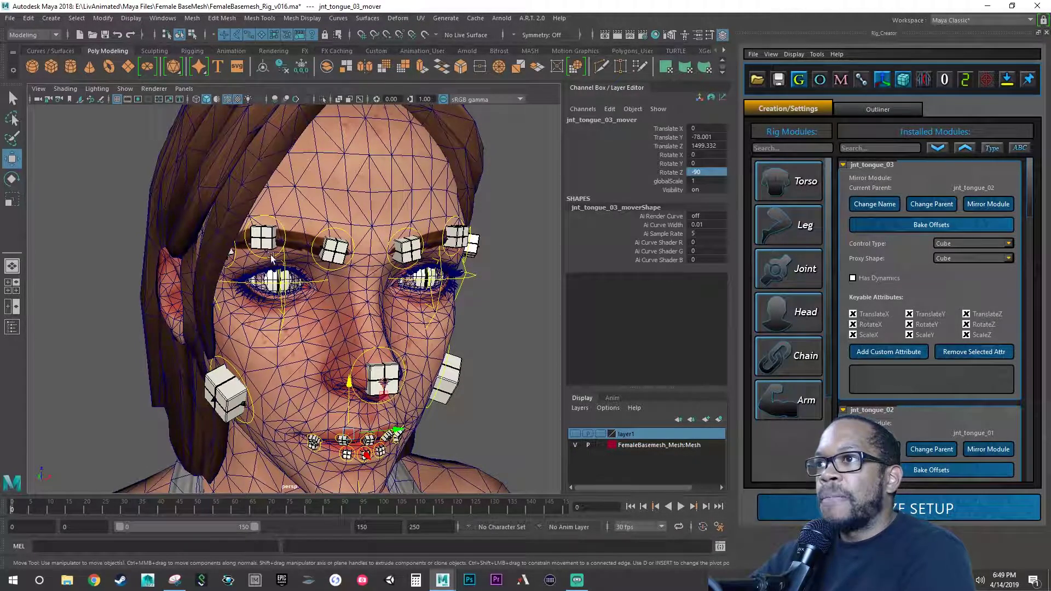
{"action": "left_click_drag", "start_coordinate": [257, 298], "coordinate": [340, 269], "text": "alt"}
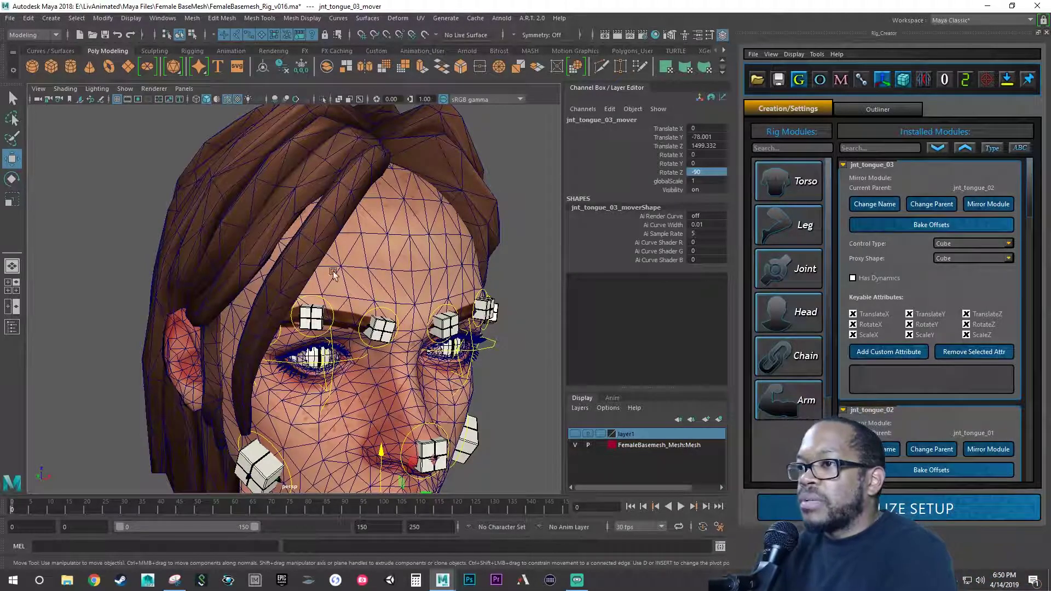
{"action": "mouse_move", "coordinate": [374, 398]}
{"action": "left_mouse_down", "text": "alt"}
{"action": "mouse_move", "coordinate": [328, 383]}
{"action": "mouse_move", "coordinate": [395, 386]}
{"action": "mouse_move", "coordinate": [262, 382]}
{"action": "mouse_move", "coordinate": [337, 374]}
{"action": "mouse_move", "coordinate": [285, 375]}
{"action": "mouse_move", "coordinate": [357, 406]}
{"action": "left_mouse_up", "text": "alt"}
{"action": "scroll", "coordinate": [340, 389], "scroll_direction": "up", "scroll_amount": 4}
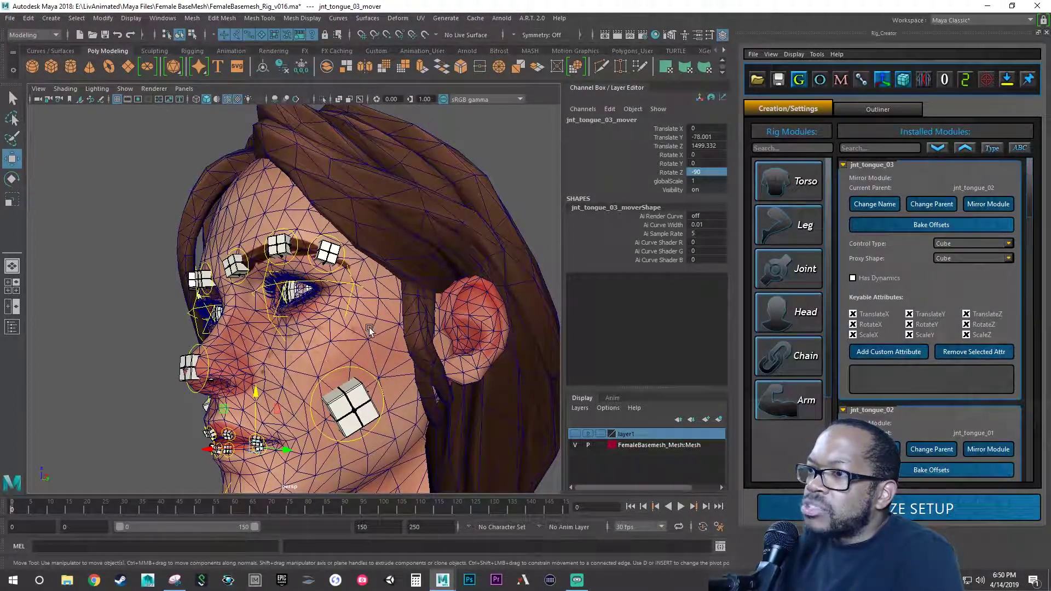
{"action": "left_click_drag", "start_coordinate": [399, 361], "coordinate": [381, 360], "text": "alt"}
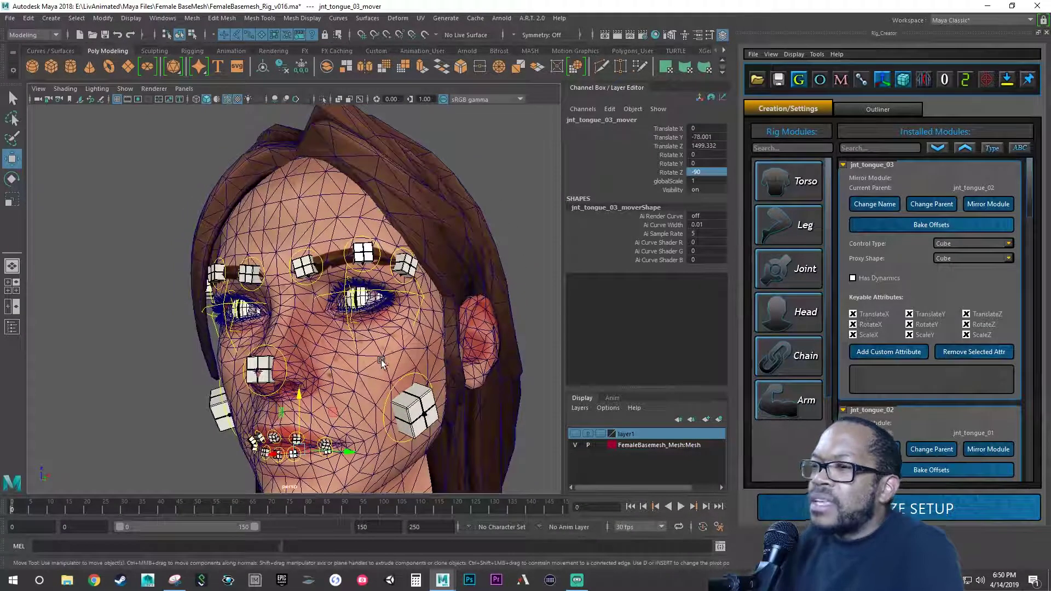